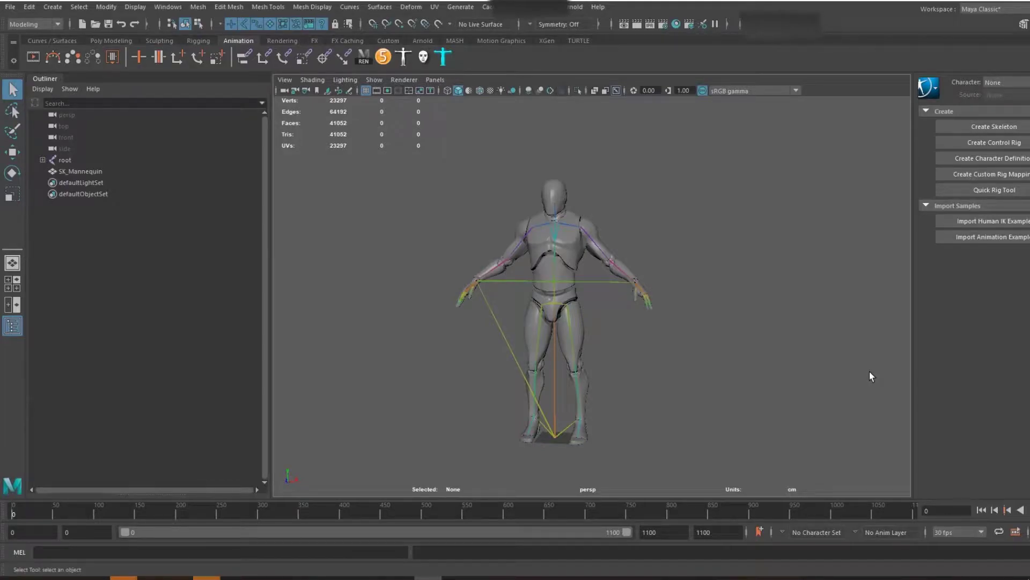
- Open the AdvancedSkeleton5 tool window for the mannequin scene and place it clear of the character
scroll(569, 351, "up", 3)
left_click_drag(569, 351, 581, 341, "alt")
middle_click_drag(581, 341, 616, 334, "alt")
left_click_drag(617, 339, 600, 340, "alt")
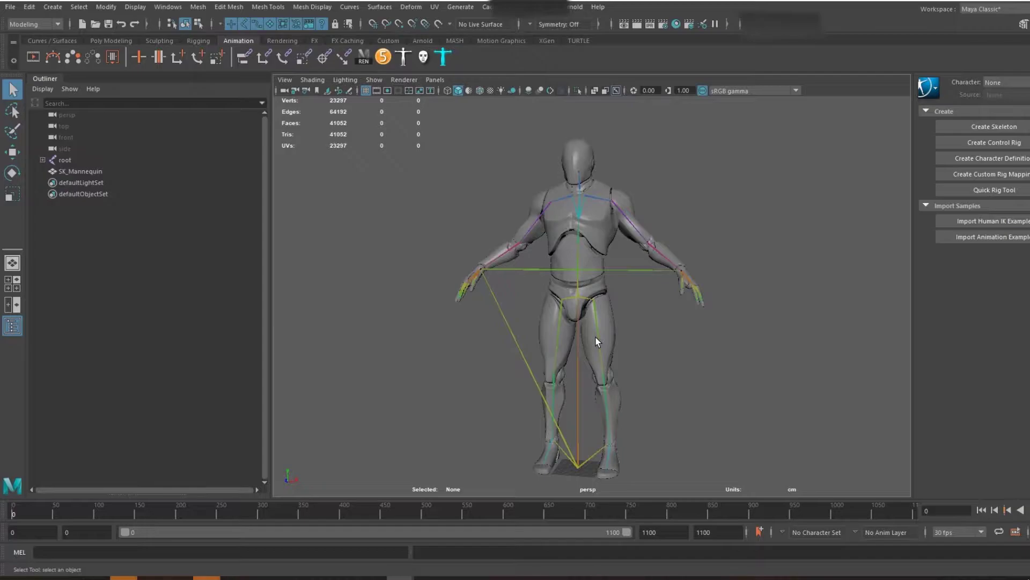
scroll(596, 337, "up", 6)
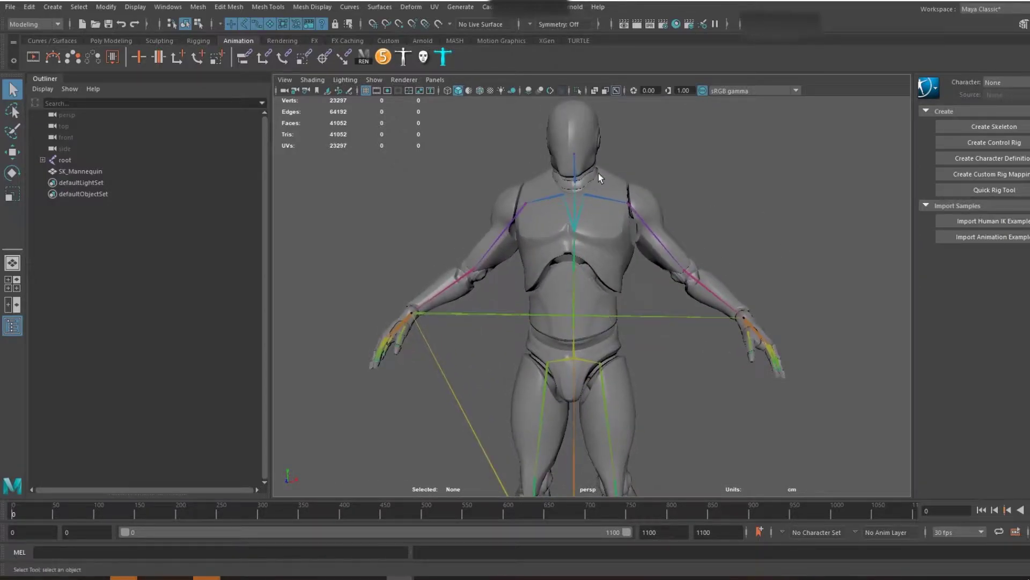
left_click(379, 63)
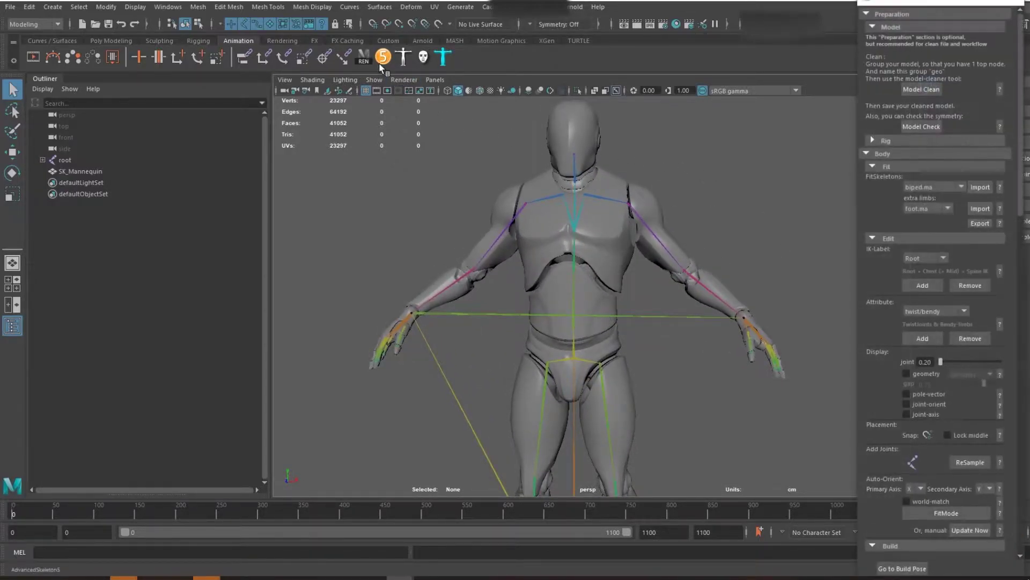
left_click_drag(940, 1, 807, 7)
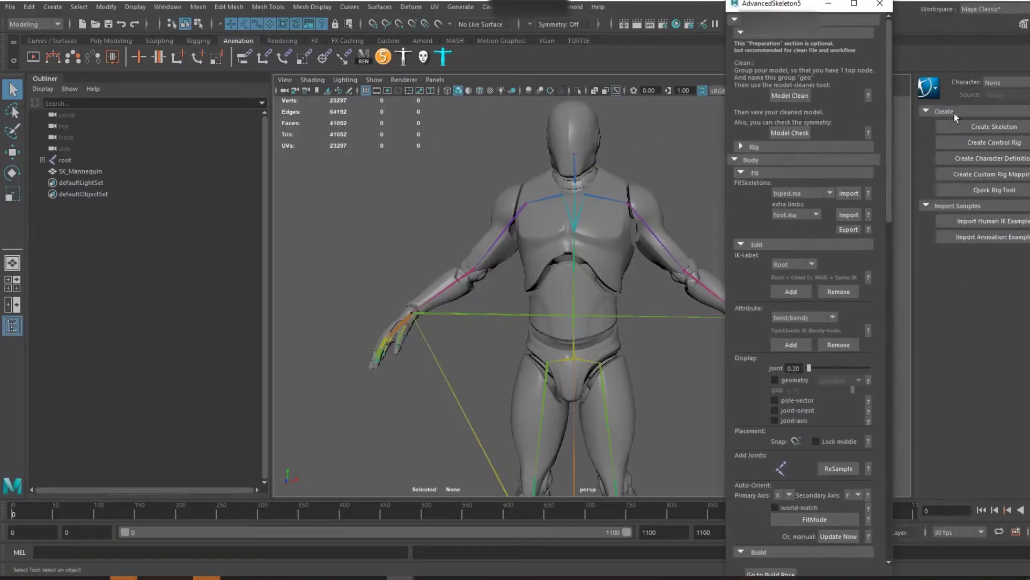
- Replace the character controls with the Channel Box and Layer Editor, and park the AdvancedSkeleton5 window at the screen edge
left_click(1028, 25)
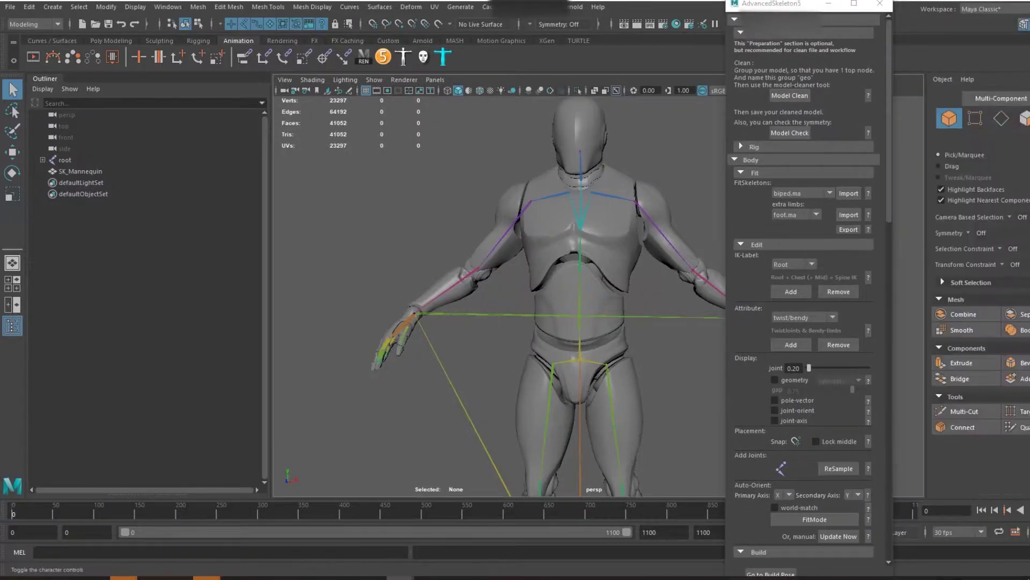
left_click(1024, 24)
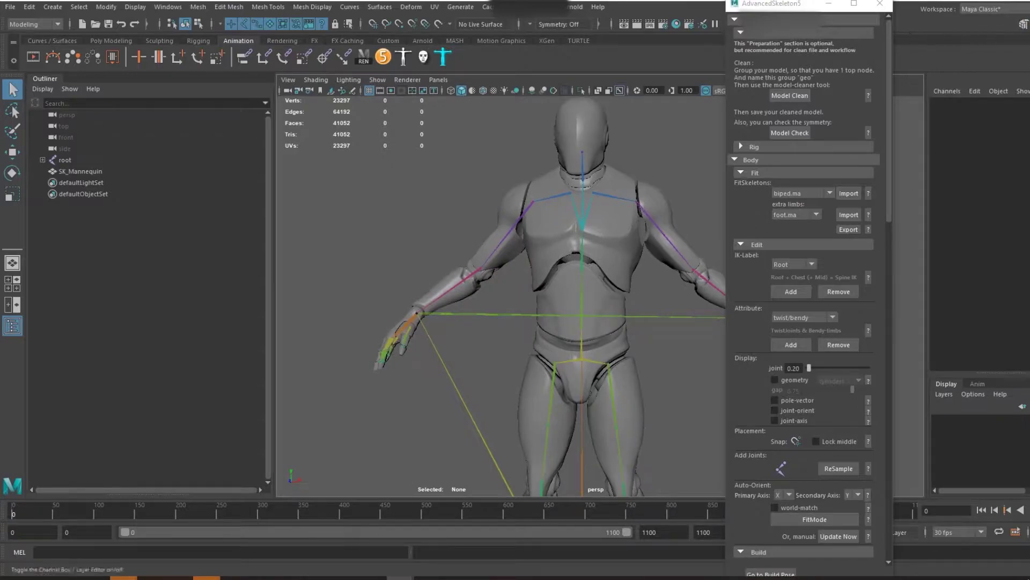
left_click_drag(777, 4, 940, 8)
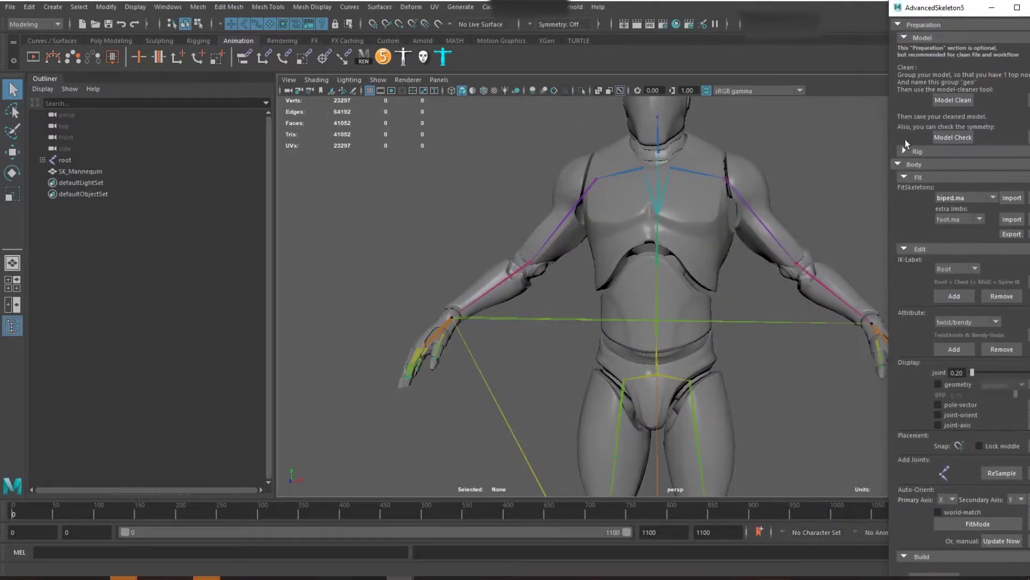
- Narrow the Outliner to give the viewport more room around the mannequin
scroll(751, 287, "down", 5)
middle_click_drag(720, 294, 694, 281, "alt")
left_click_drag(694, 285, 668, 303, "alt")
scroll(665, 307, "up", 4)
middle_click_drag(666, 308, 611, 307, "alt")
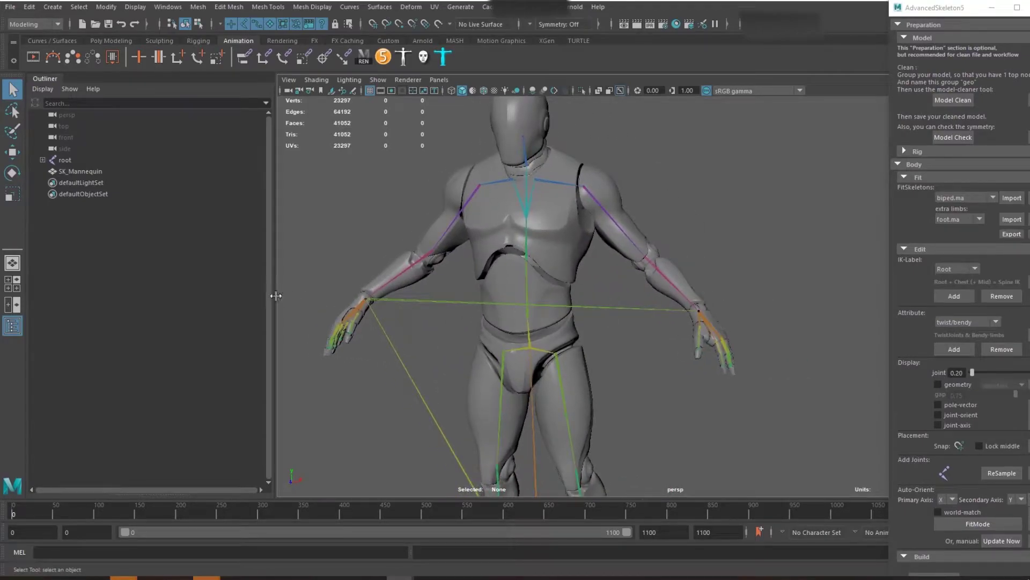
left_click_drag(276, 295, 179, 295)
- Select the root joint and examine how the existing skeleton runs through the mannequin's body
left_click_drag(300, 285, 532, 285, "alt")
scroll(532, 285, "up", 2)
middle_click_drag(533, 285, 555, 329, "alt")
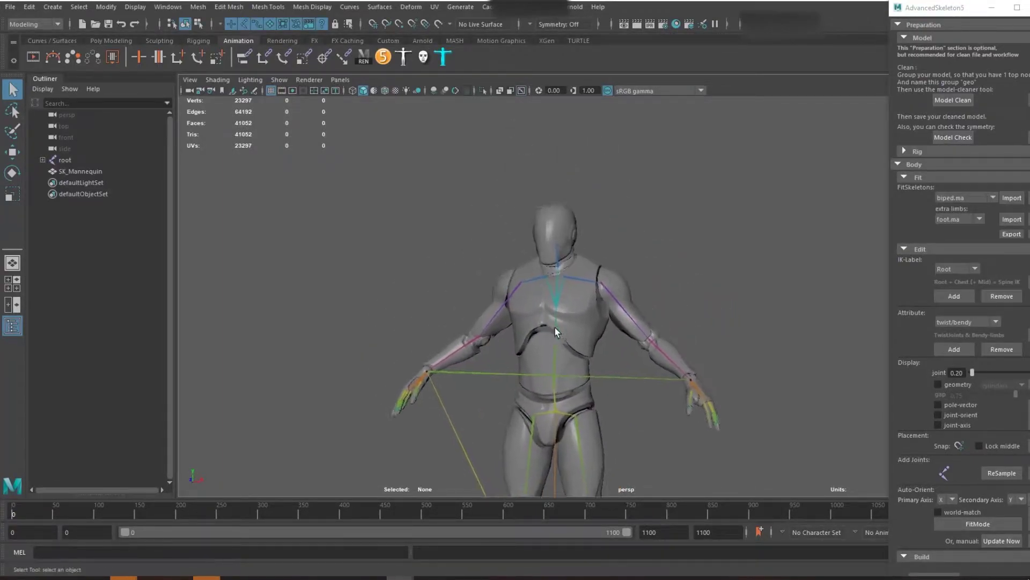
scroll(555, 329, "up", 3)
mouse_move(555, 328)
left_mouse_down("alt")
mouse_move(470, 318)
mouse_move(568, 320)
left_mouse_up("alt")
middle_click_drag(567, 321, 560, 256, "alt")
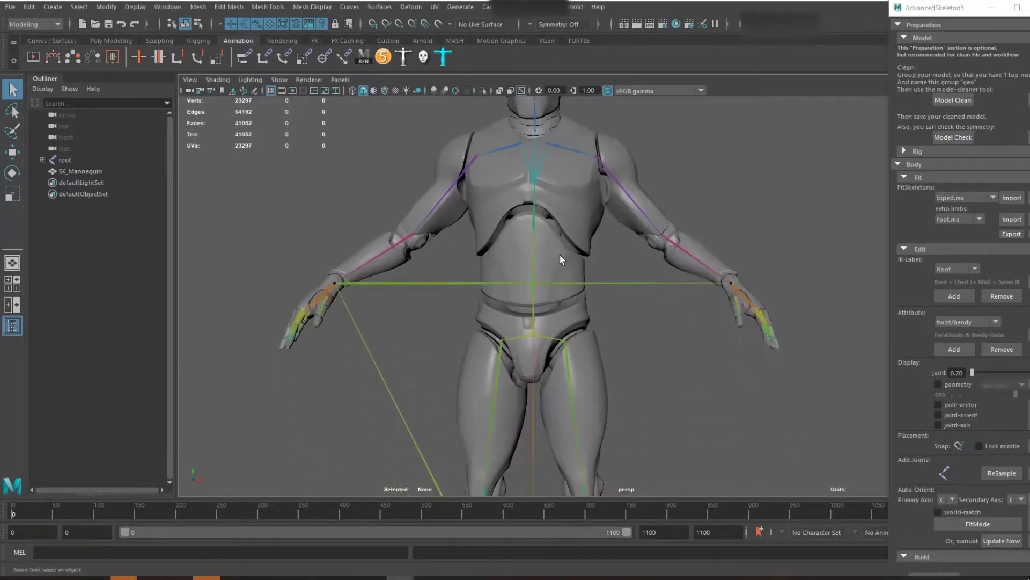
right_click_drag(561, 260, 504, 288, "alt")
left_click(65, 160)
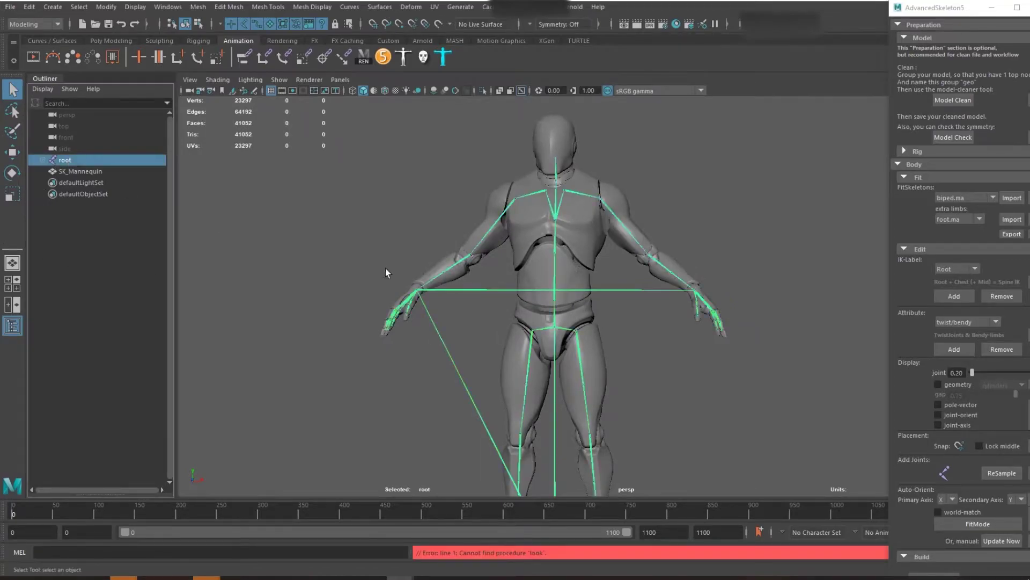
scroll(526, 395, "down", 2)
scroll(652, 308, "up", 3)
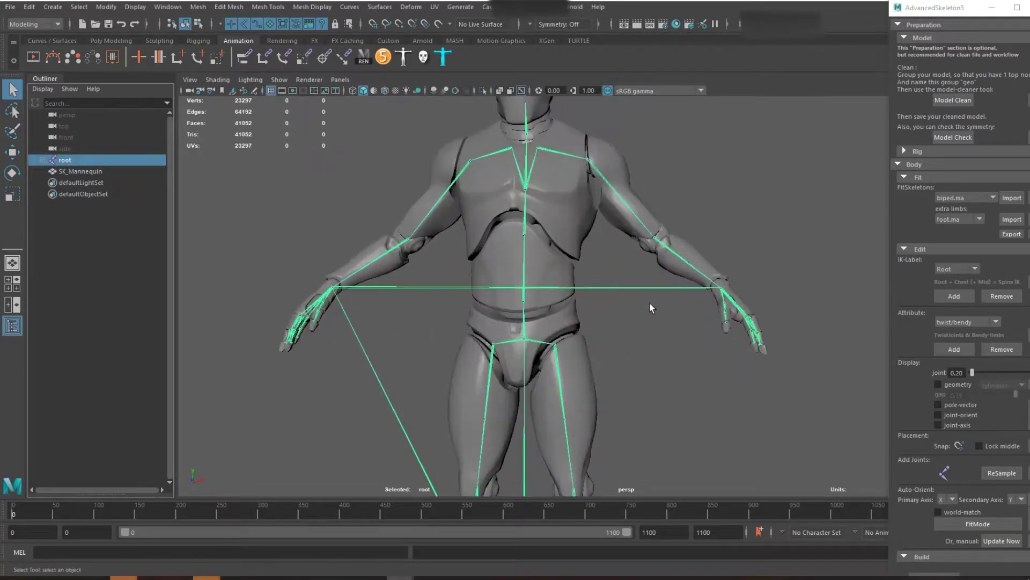
scroll(610, 325, "down", 5)
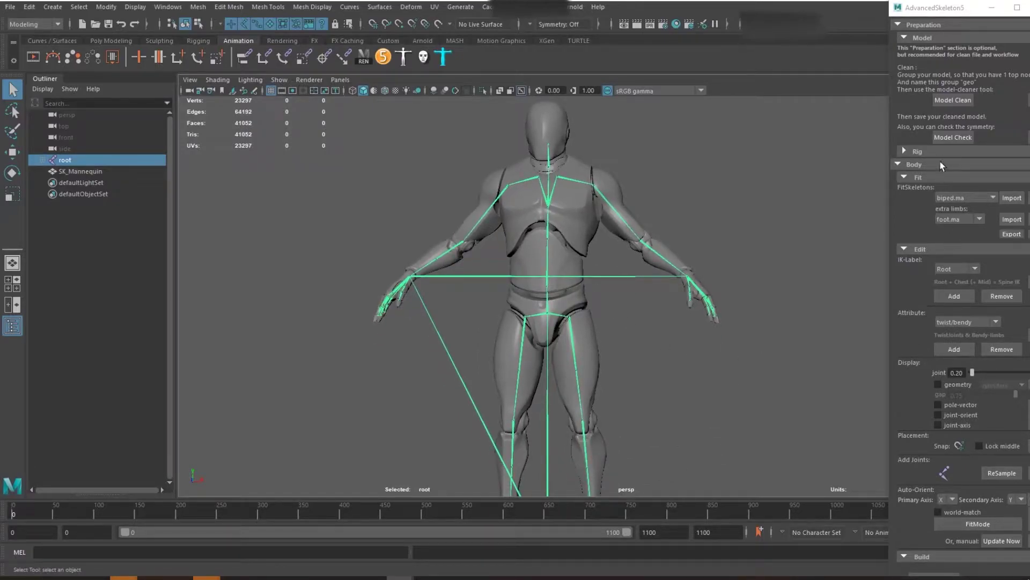
- Collapse the Preparation and Body sections of AdvancedSkeleton5 and open its NameMatcher tool
left_click(898, 24)
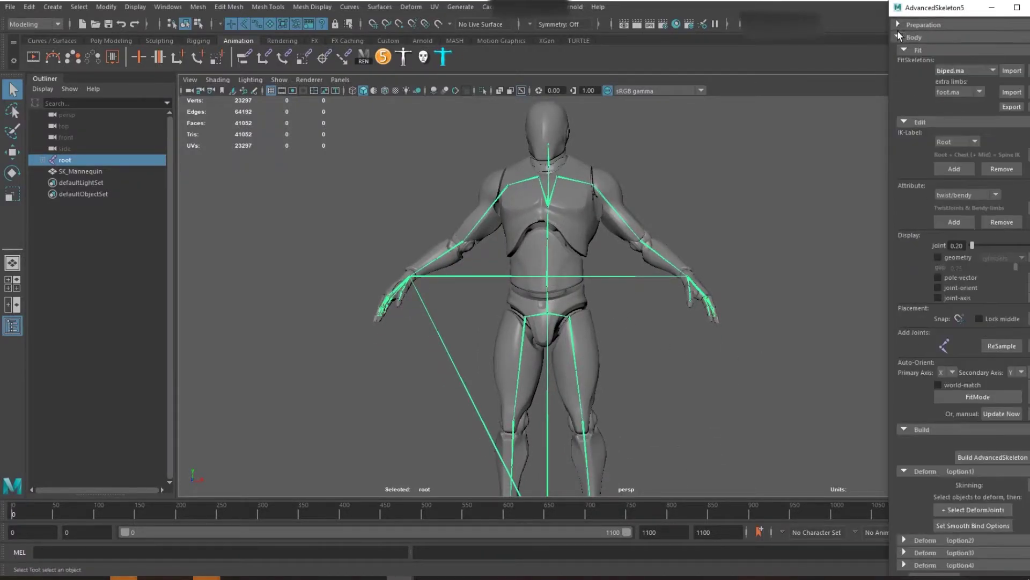
left_click(897, 36)
left_click(897, 62)
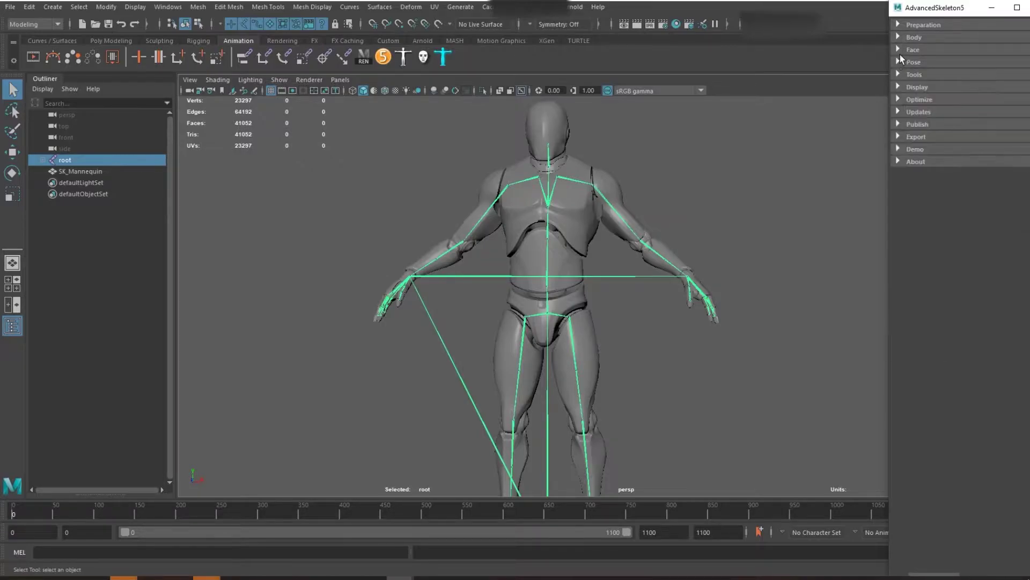
left_click(900, 75)
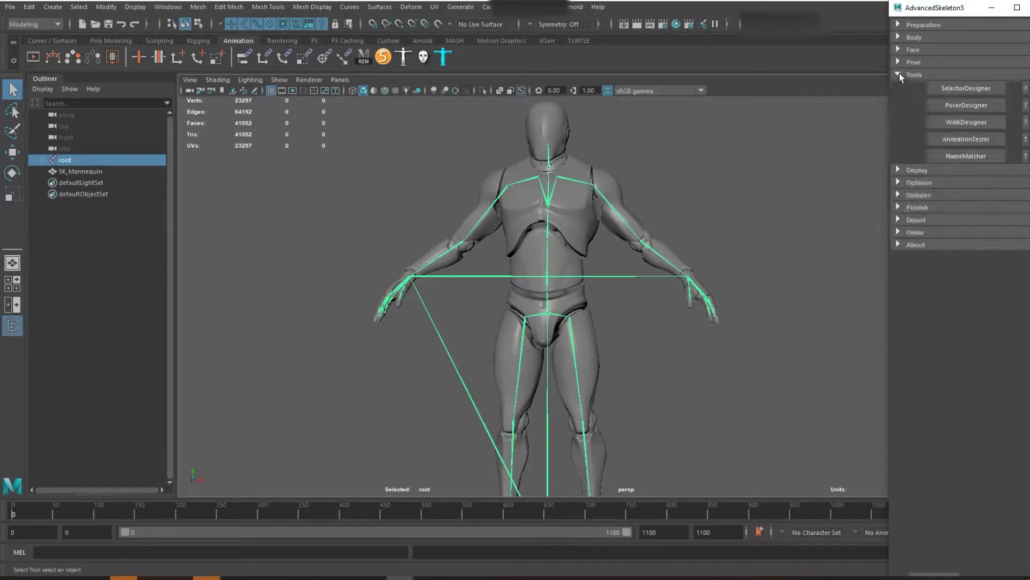
left_click(958, 156)
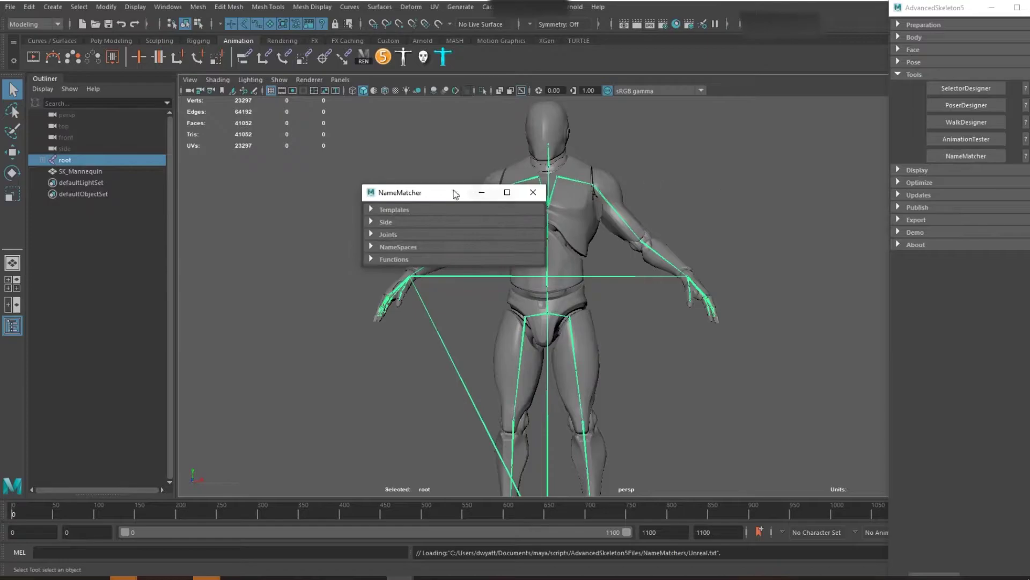
- Reposition and enlarge the NameMatcher window, and expand its Templates, Side, Joints, NameSpaces and Functions sections
left_click_drag(422, 194, 186, 88)
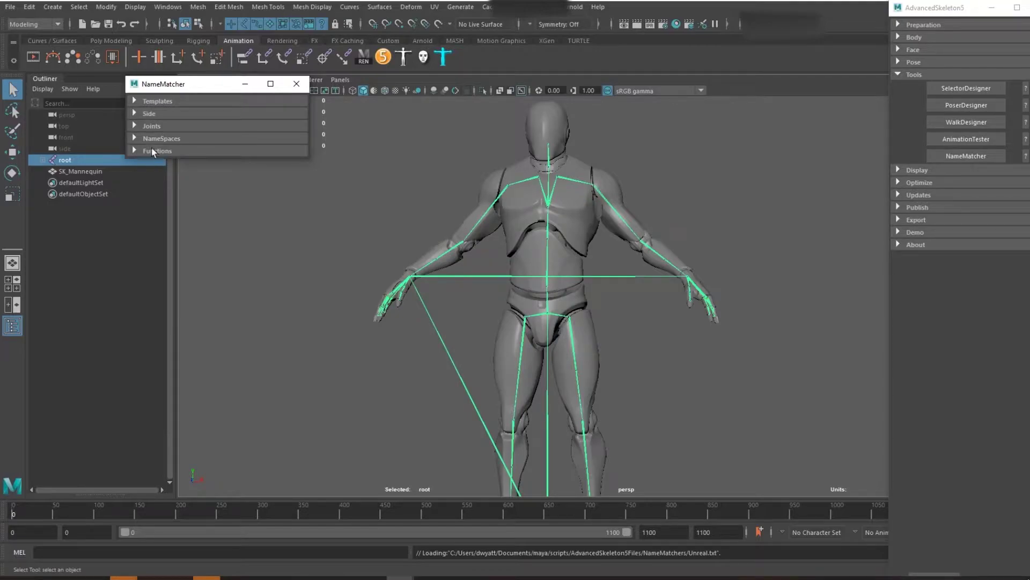
left_click(134, 101)
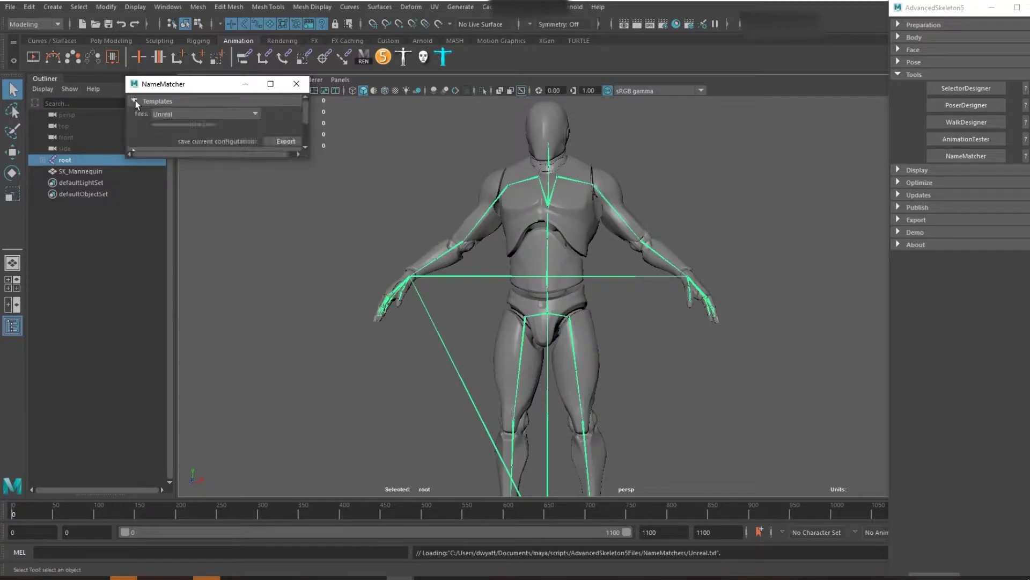
left_click_drag(190, 160, 190, 423)
left_click(134, 178)
left_click(135, 166)
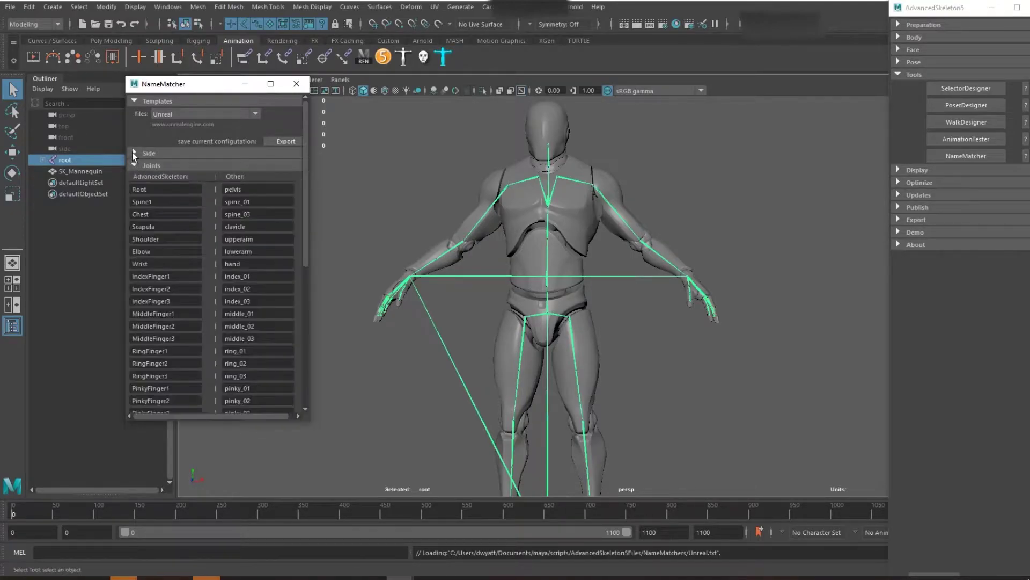
left_click(135, 153)
- Try the AutodeskCharacterGenerator and Mixamo joint-name templates in NameMatcher, and set the template back to Unreal
left_click(209, 115)
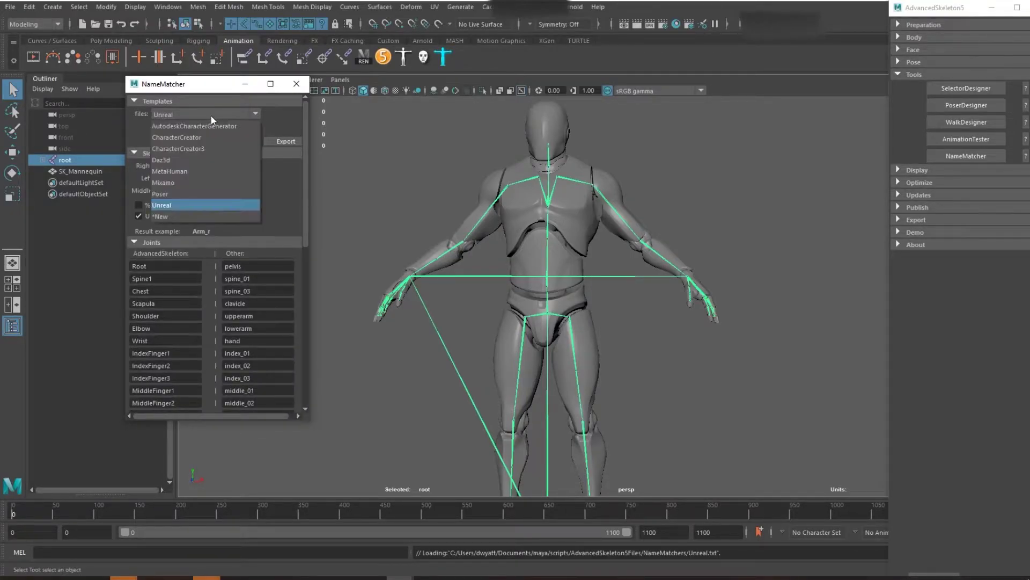
left_click(165, 205)
left_click(192, 116)
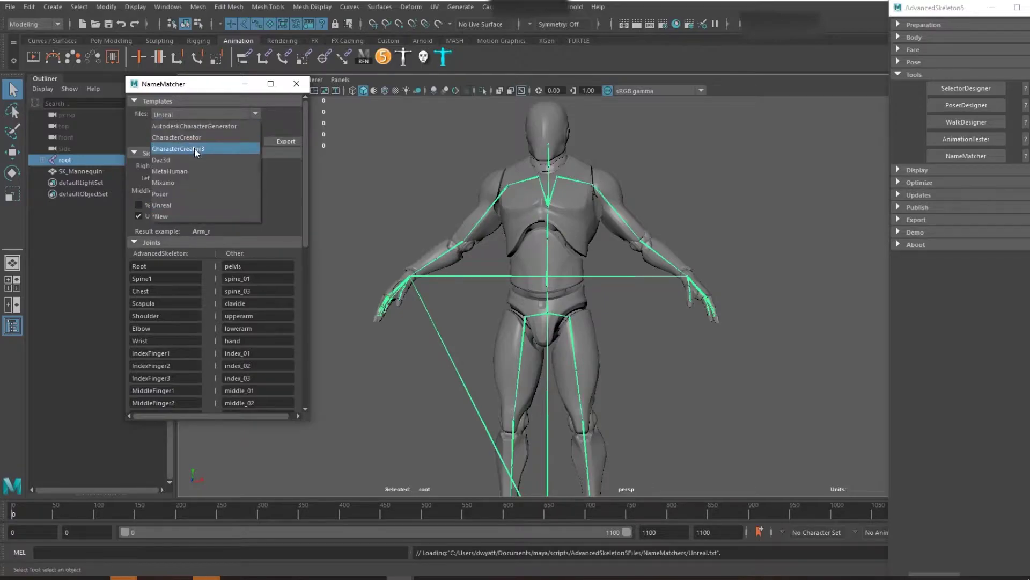
left_click(195, 126)
left_click(191, 113)
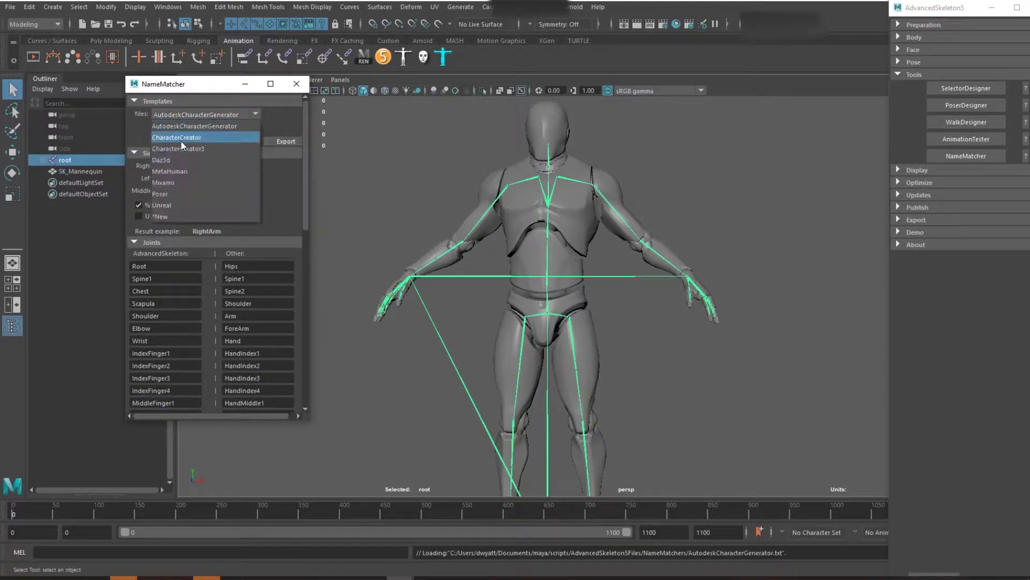
left_click(173, 182)
left_click(191, 117)
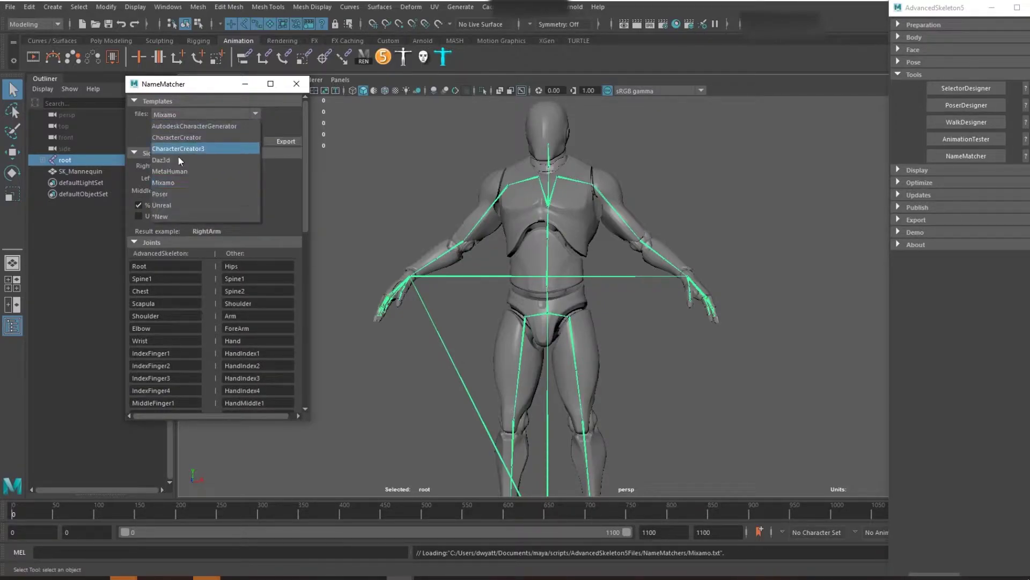
left_click(176, 205)
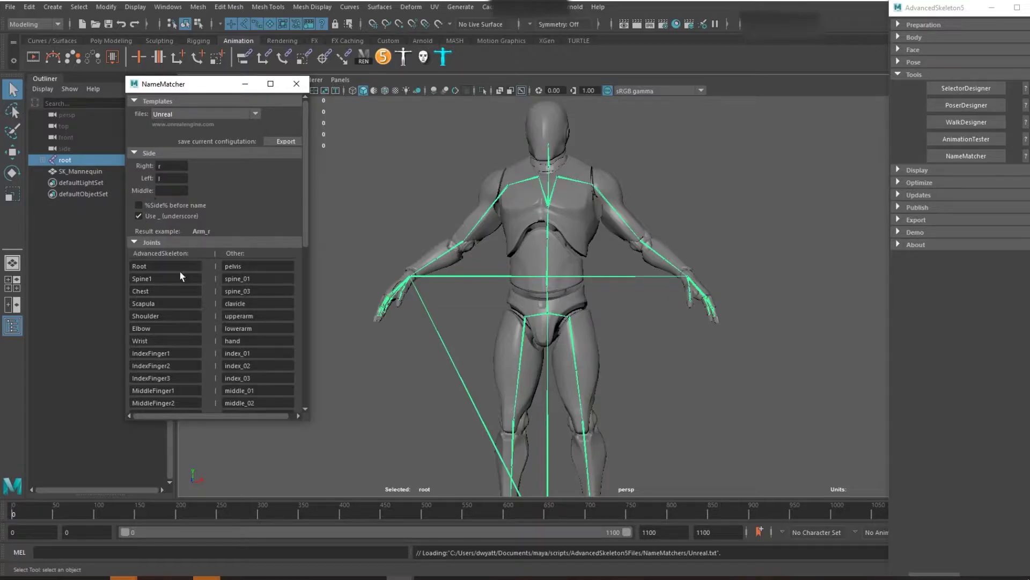
- Expand the full joint hierarchy under root and widen the Outliner so the joint names can be read
left_click(42, 161, "shift")
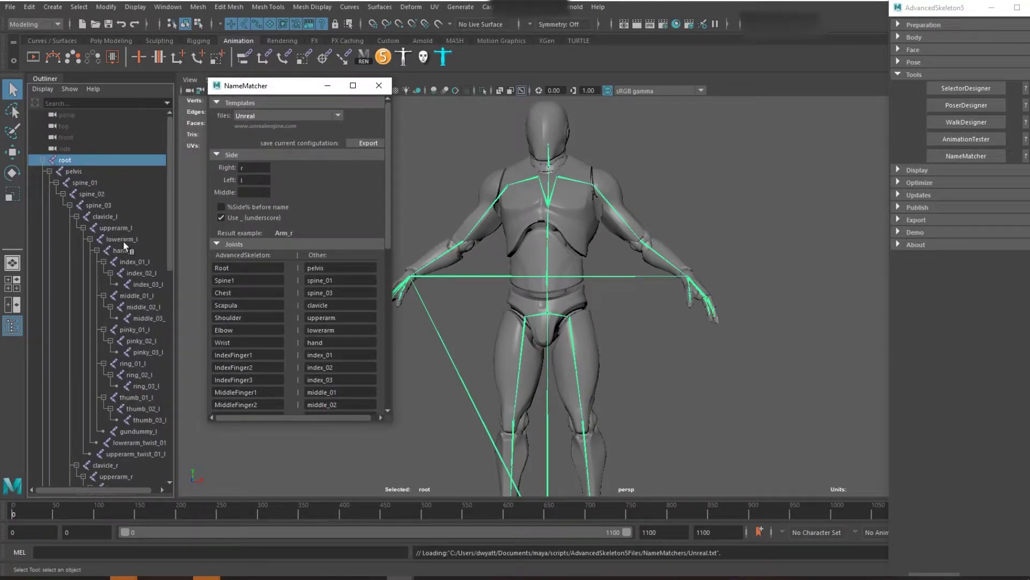
left_click_drag(168, 210, 130, 211)
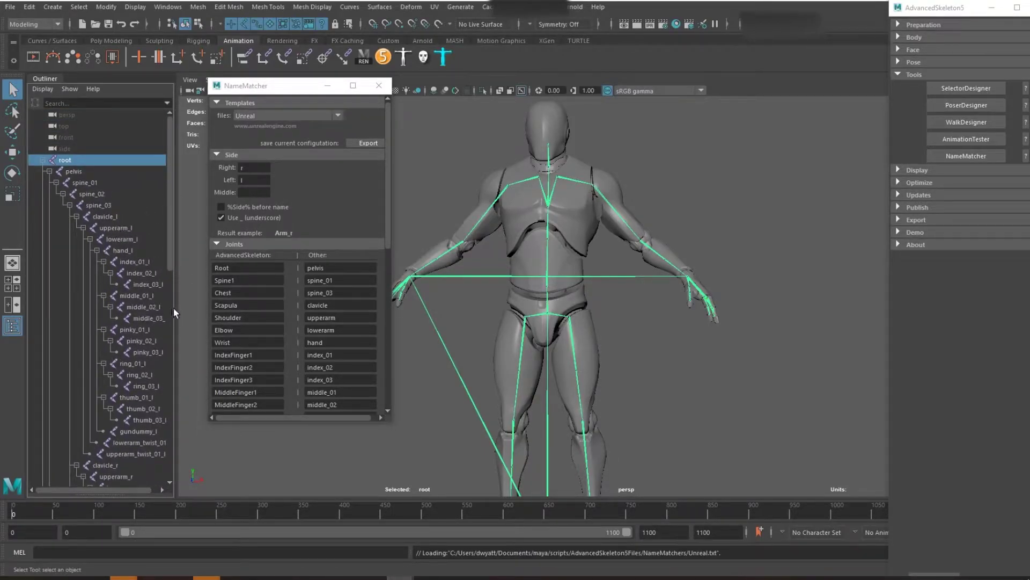
left_click_drag(174, 310, 192, 306)
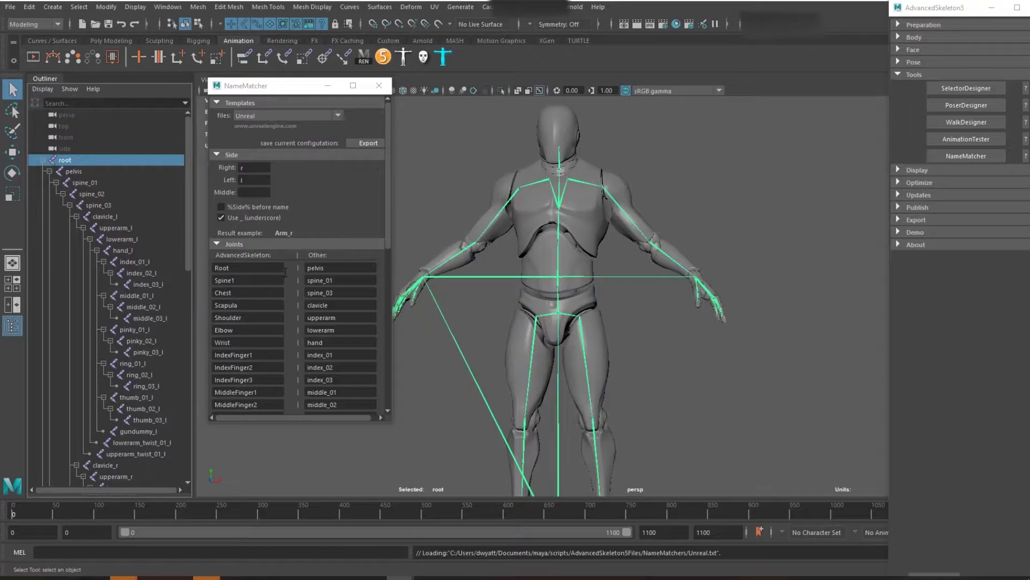
- Create and place the FitSkeleton on the mannequin from NameMatcher's functions
left_click_drag(385, 190, 397, 379)
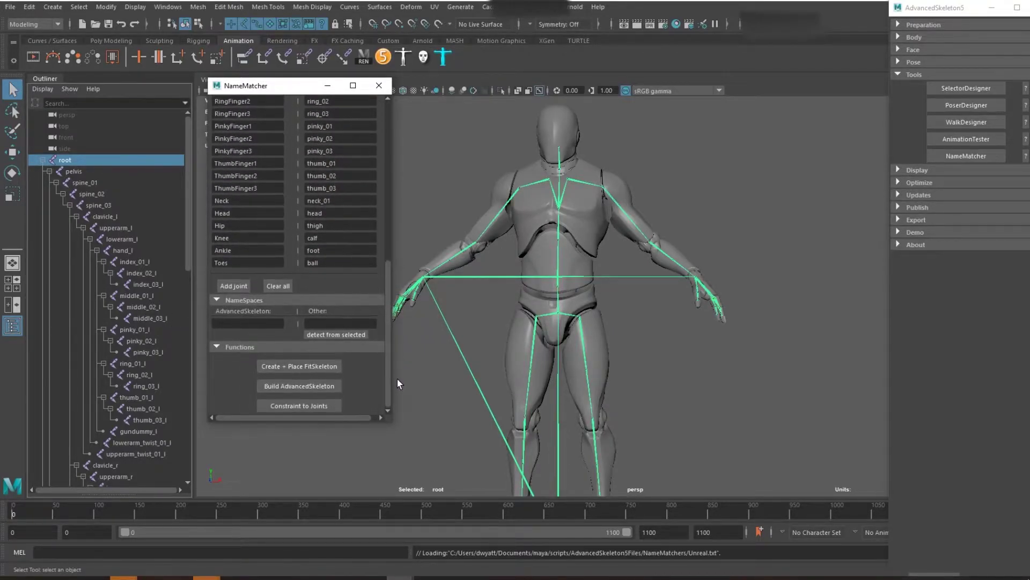
left_click(305, 366)
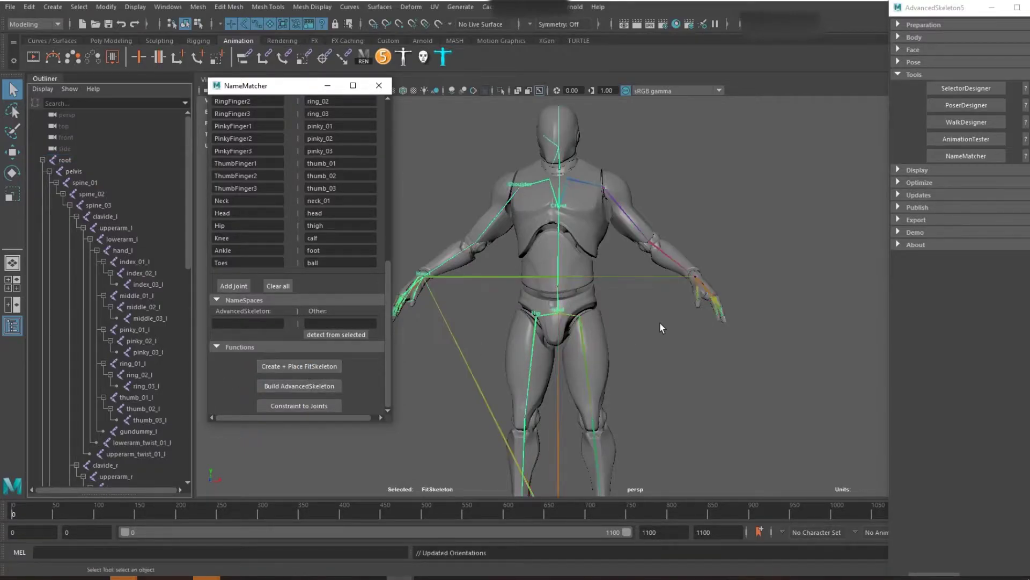
mouse_move(607, 284)
left_mouse_down("alt")
mouse_move(649, 294)
mouse_move(601, 289)
left_mouse_up("alt")
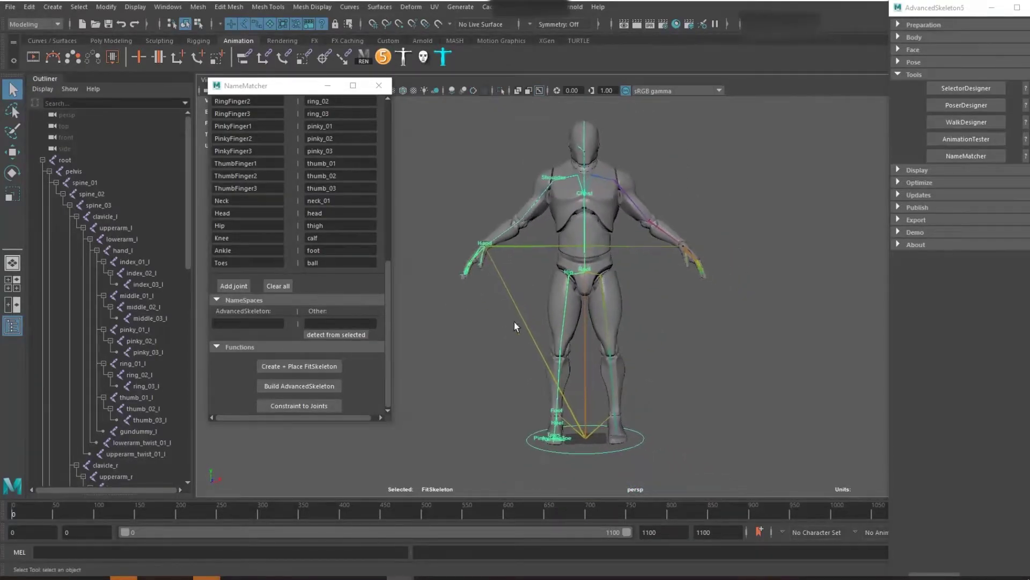
middle_click_drag(620, 239, 623, 269, "alt")
scroll(622, 270, "up", 2)
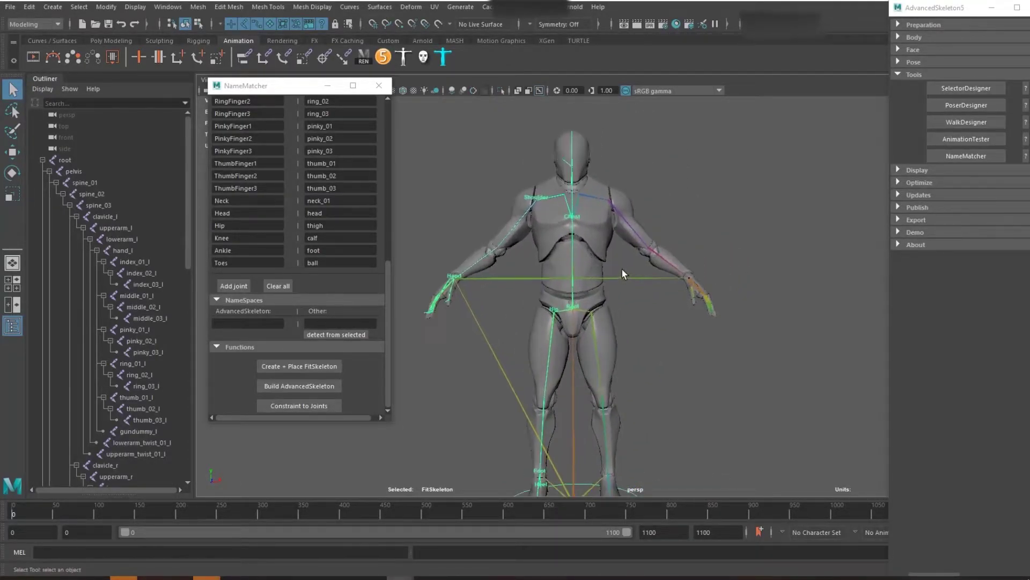
mouse_move(622, 269)
left_mouse_down("alt")
mouse_move(523, 269)
mouse_move(622, 269)
mouse_move(612, 284)
left_mouse_up("alt")
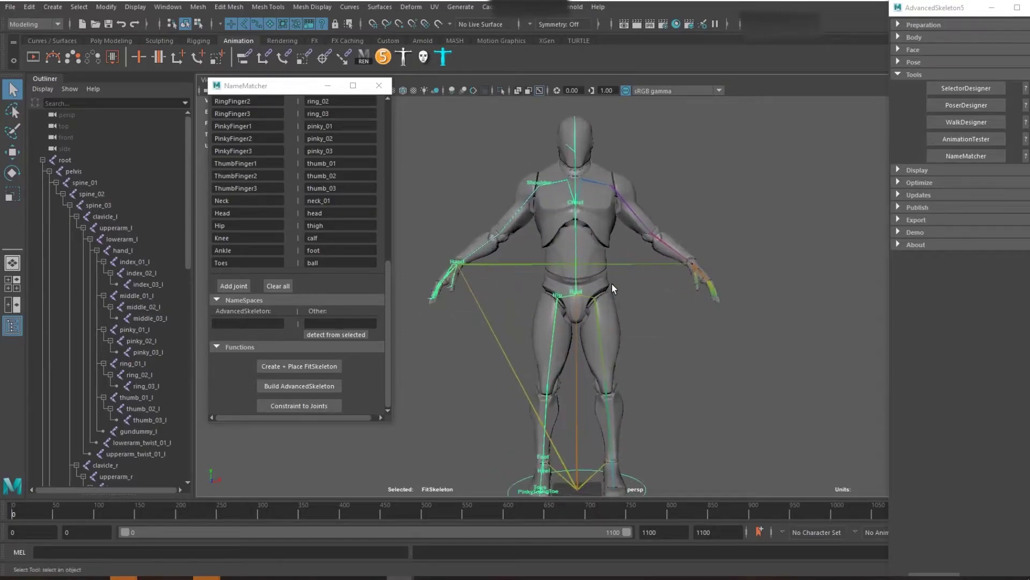
- Hide the original root skeleton and inspect the FitSkeleton's placement on the mannequin from several angles
left_click(71, 162)
key("h")
scroll(533, 260, "up", 2)
left_click_drag(534, 262, 603, 269, "alt")
left_click_drag(636, 334, 598, 293, "alt")
scroll(597, 293, "down", 2)
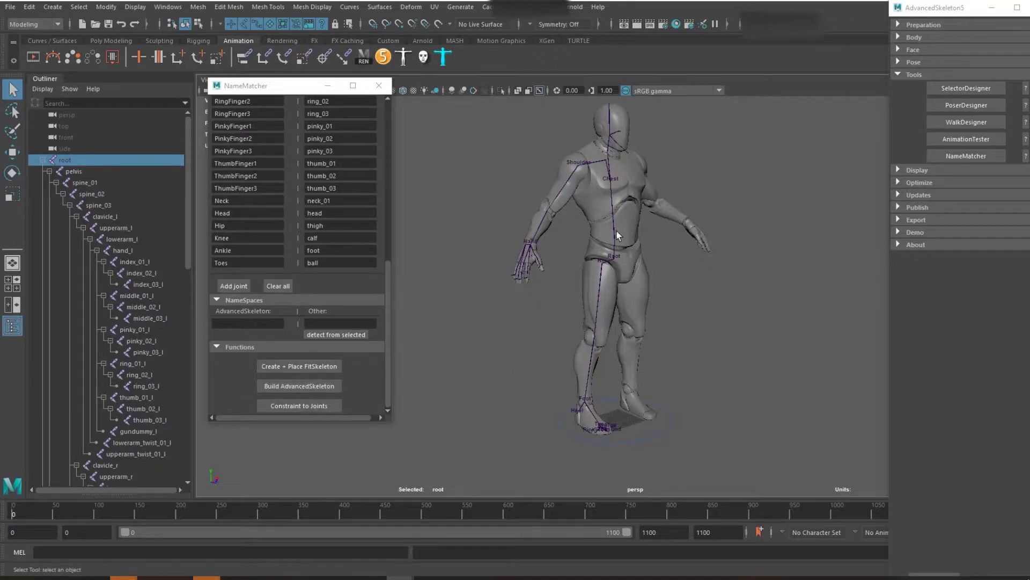
left_click_drag(616, 233, 605, 293, "alt")
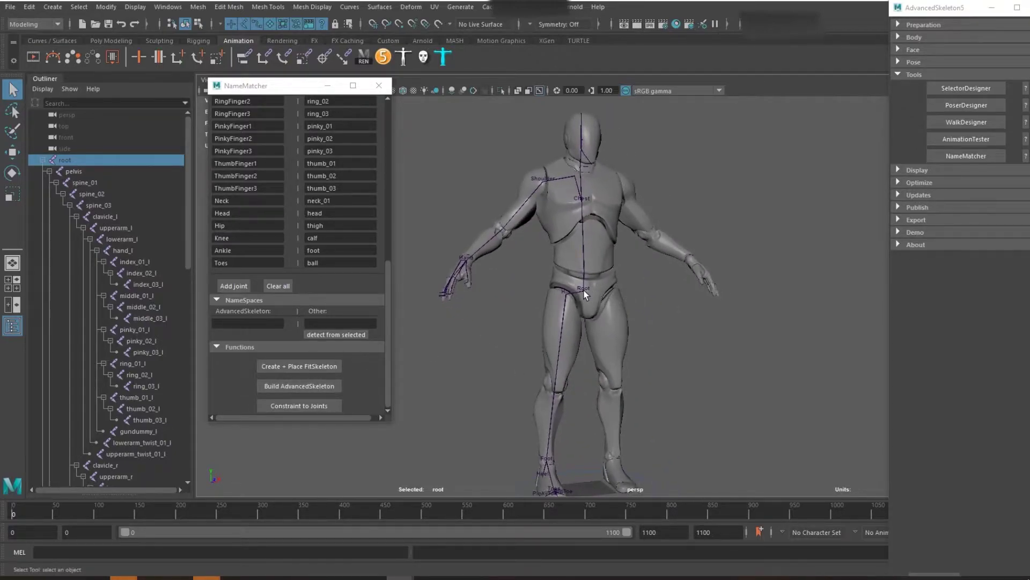
- Check the FitSkeleton's Root, Shoulder and Spine1 joints one by one, moving the AdvancedSkeleton5 window aside to reveal their attributes
left_click(585, 294)
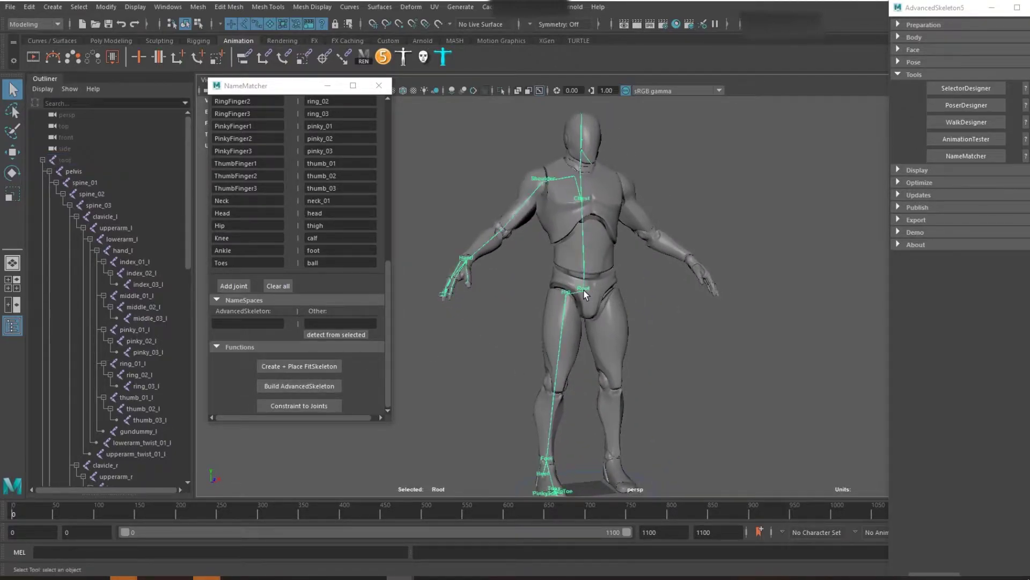
left_click(537, 206)
left_click_drag(954, 10, 863, 10)
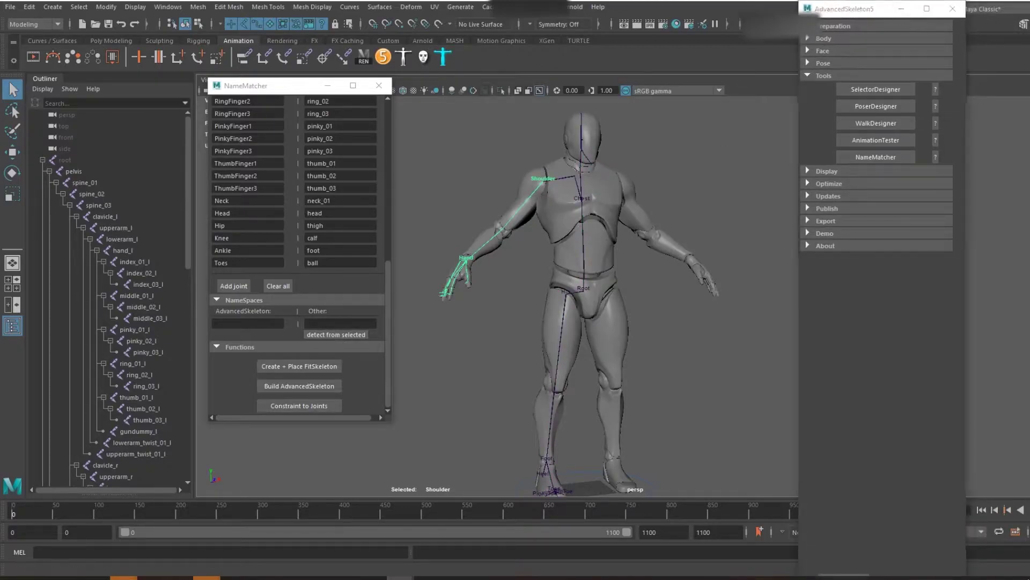
left_click(1023, 24)
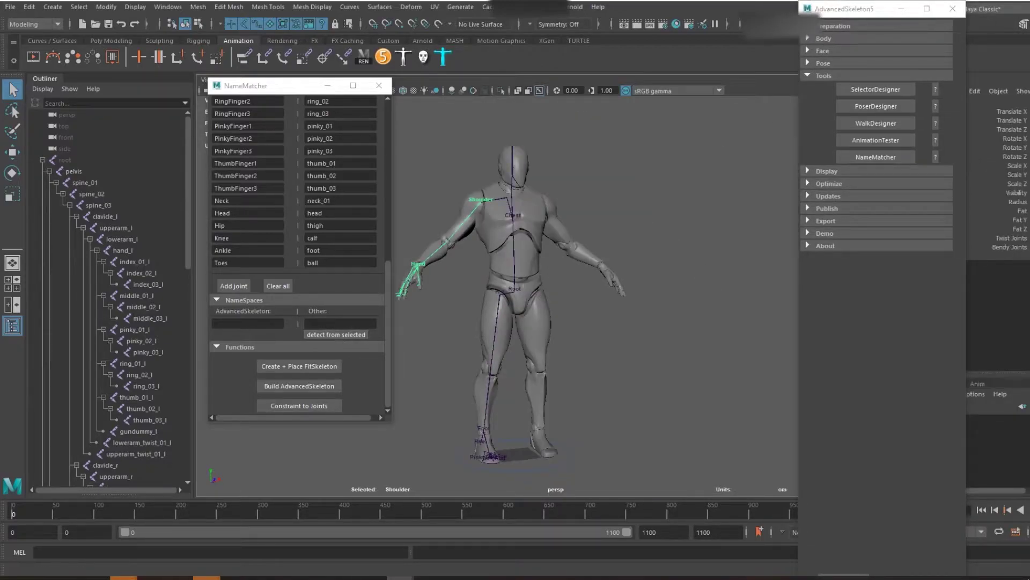
left_click(515, 267)
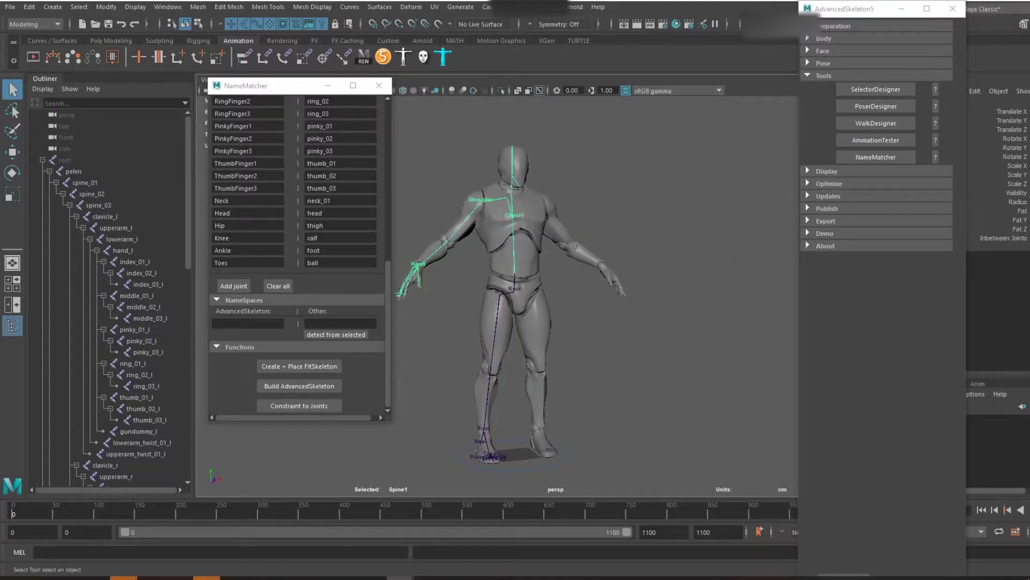
left_click_drag(558, 255, 570, 211, "alt")
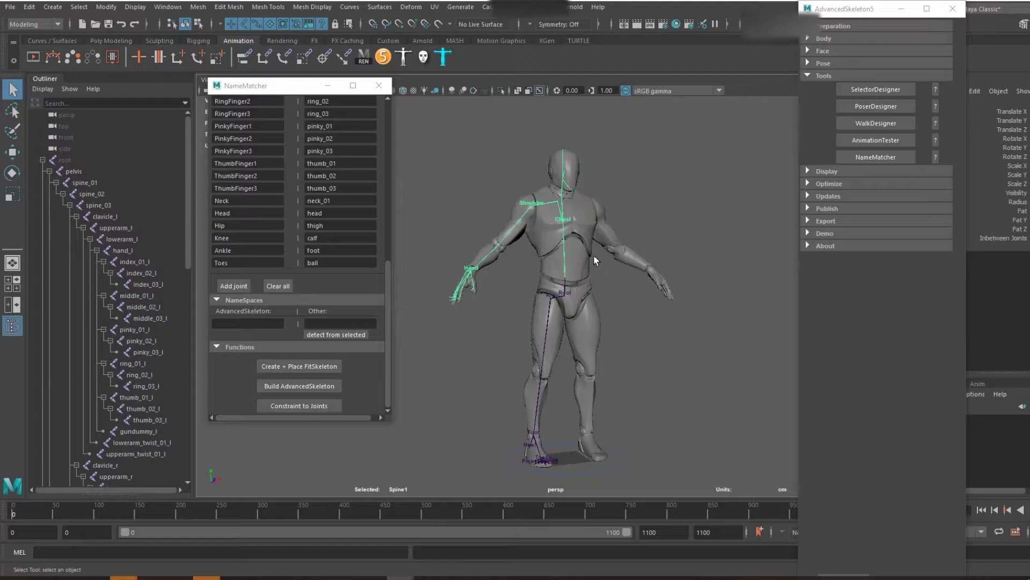
- Build the AdvancedSkeleton rig from the placed FitSkeleton and inspect the generated head, eye and jaw joints
left_click(320, 386)
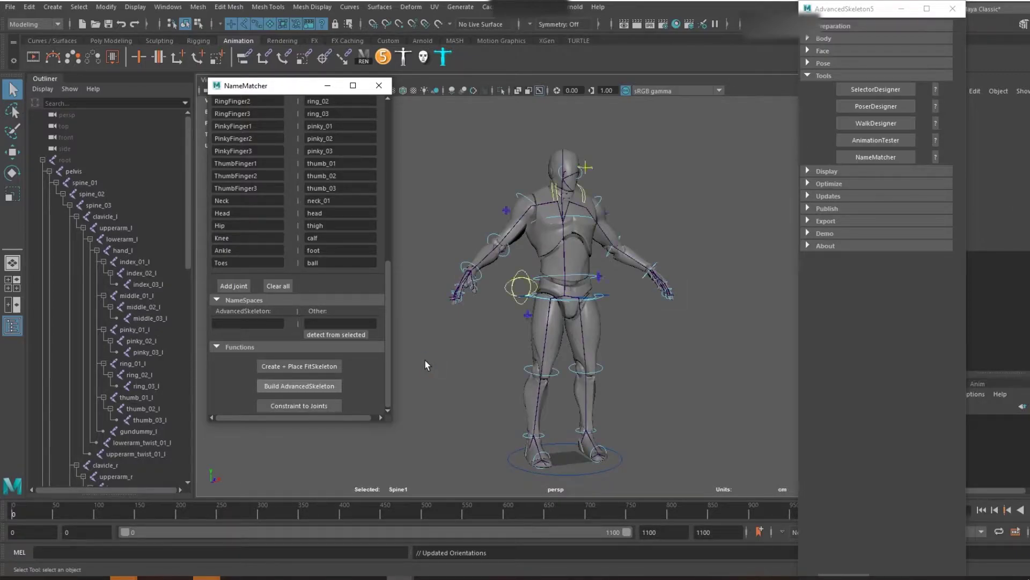
left_click_drag(503, 334, 531, 346, "alt")
scroll(558, 301, "up", 4)
middle_click_drag(568, 271, 513, 333, "alt")
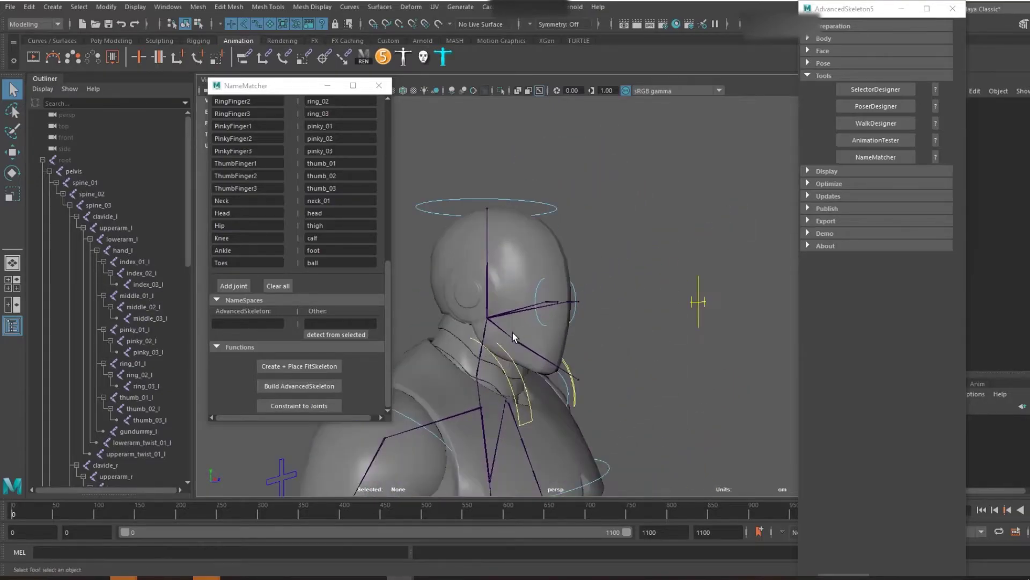
left_click_drag(513, 333, 556, 305, "alt")
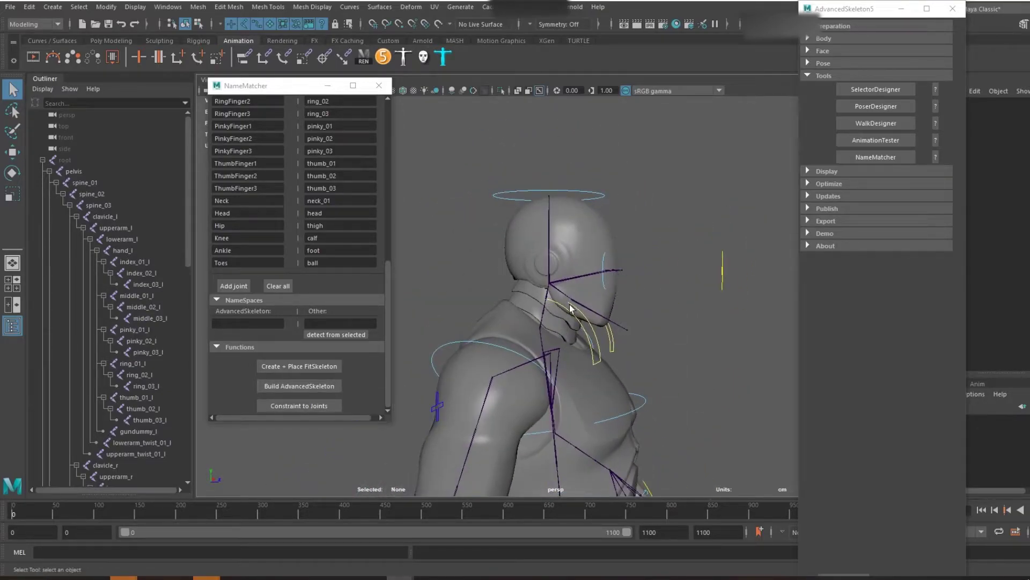
scroll(596, 284, "up", 2)
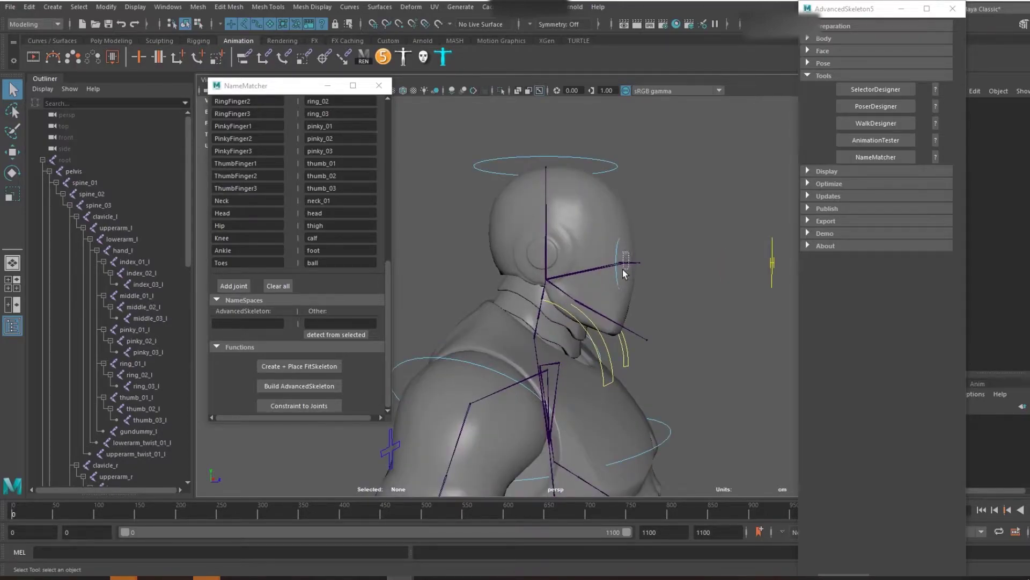
left_click(623, 269)
key("a")
- Try moving the right leg IK control to see whether the mannequin mesh follows, and undo each test move
left_click_drag(595, 303, 529, 310, "alt")
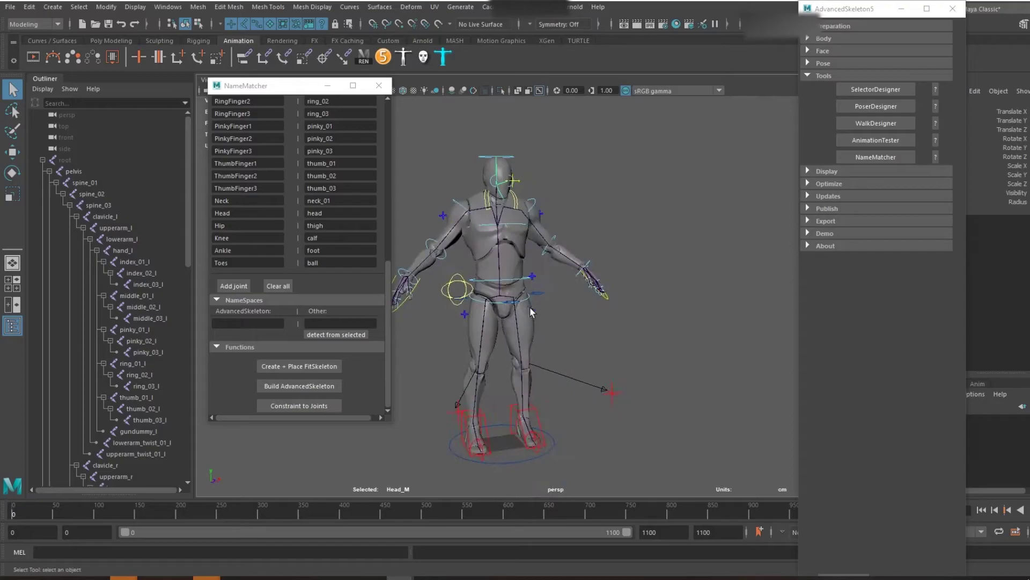
scroll(529, 311, "up", 1)
middle_click_drag(529, 311, 687, 301, "alt")
left_click_drag(687, 301, 647, 305, "alt")
scroll(647, 305, "up", 3)
middle_click_drag(647, 305, 600, 314, "alt")
left_click_drag(601, 314, 547, 346, "alt")
left_click(591, 400)
key("w")
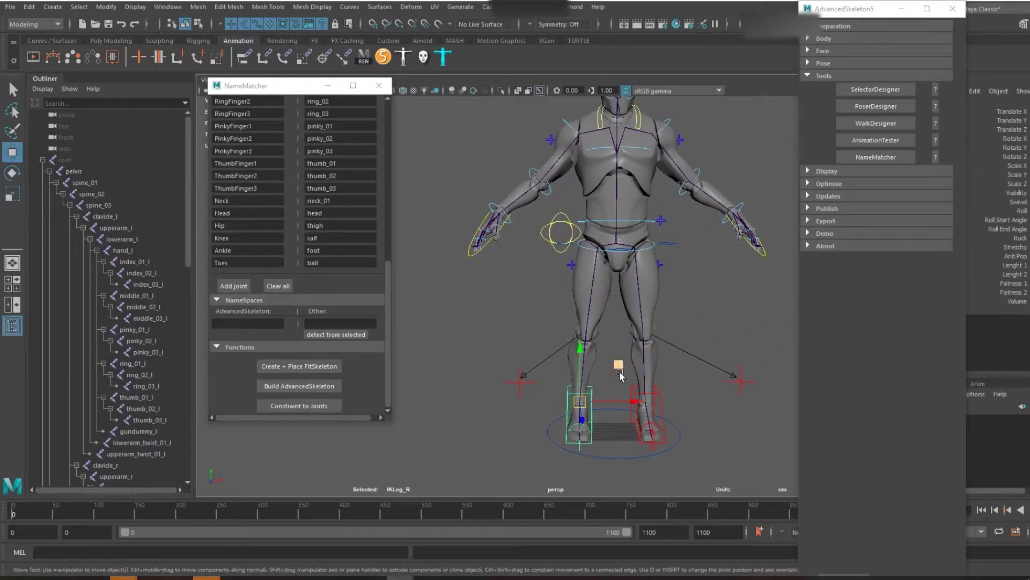
left_click_drag(620, 370, 569, 345)
key("ctrl+z")
middle_click_drag(618, 370, 591, 320)
key("ctrl+z")
- Constrain the mannequin's original joints to the AdvancedSkeleton rig, test the right leg IK control, and undo the test move
left_click(303, 406)
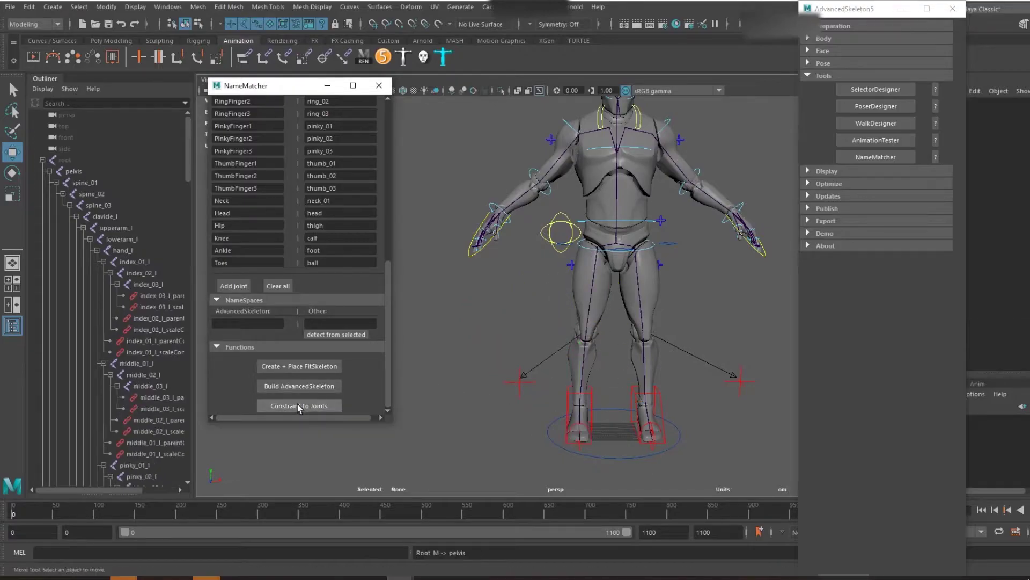
left_click(590, 406)
left_click_drag(617, 363, 652, 316)
key("ctrl+z")
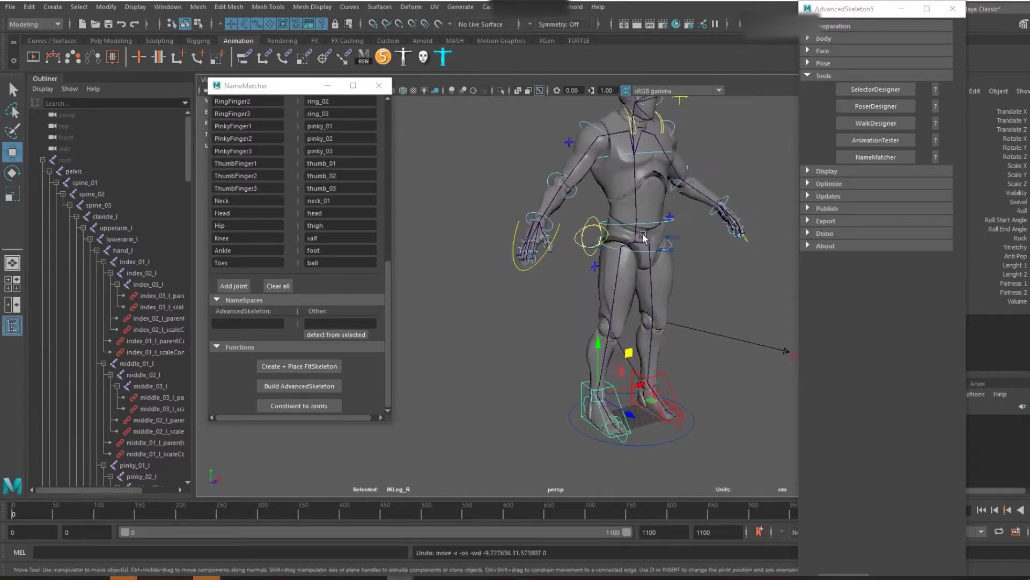
middle_click_drag(645, 237, 633, 319, "alt")
scroll(633, 320, "down", 2)
left_click_drag(633, 322, 592, 334, "alt")
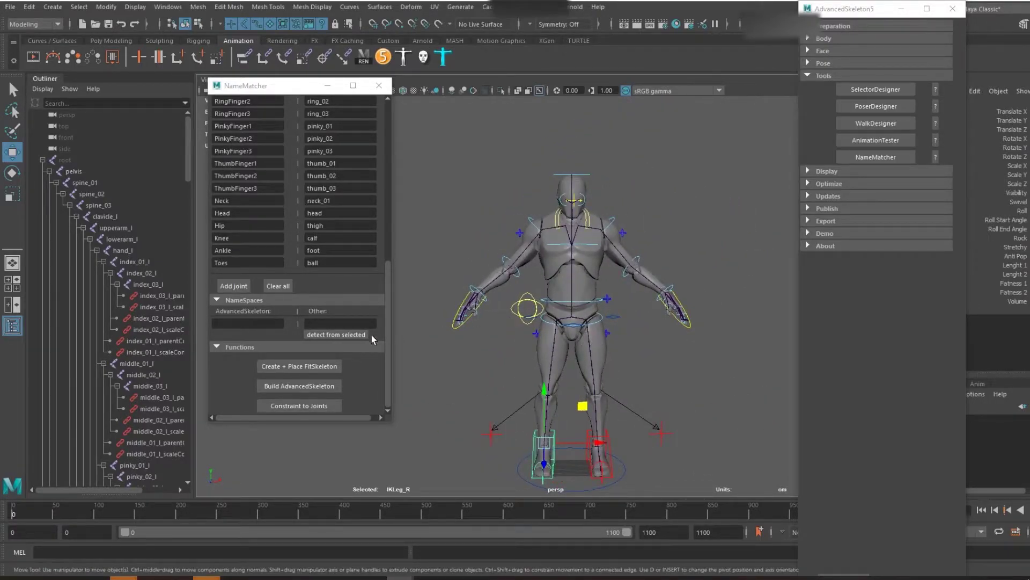
- Examine the skeleton of the SK_BerserkerHumanFemale_VIP_01_Shop character, from the full body to the facial joints
scroll(362, 340, "up", 10)
scroll(617, 362, "up", 3)
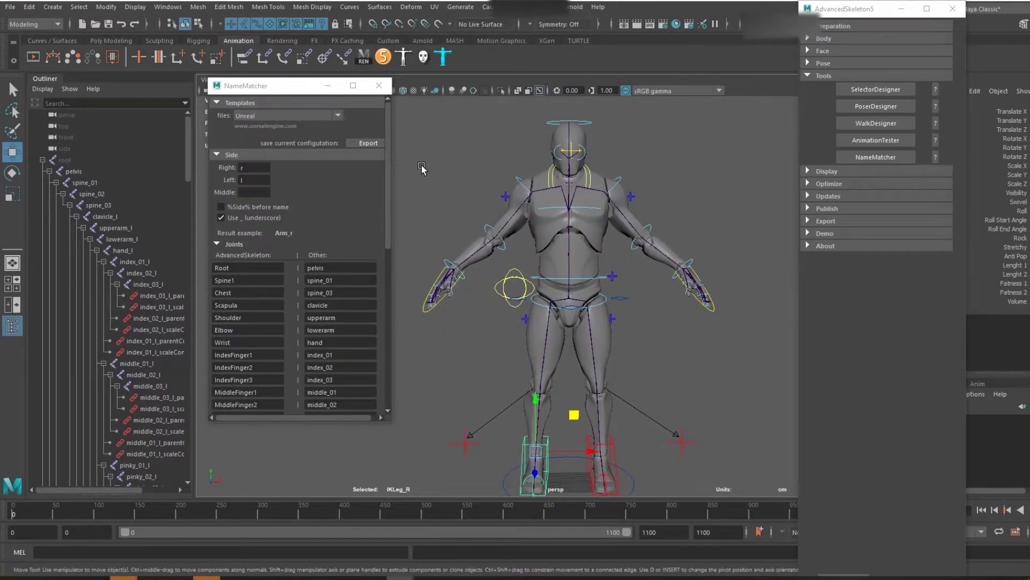
scroll(424, 168, "down", 3)
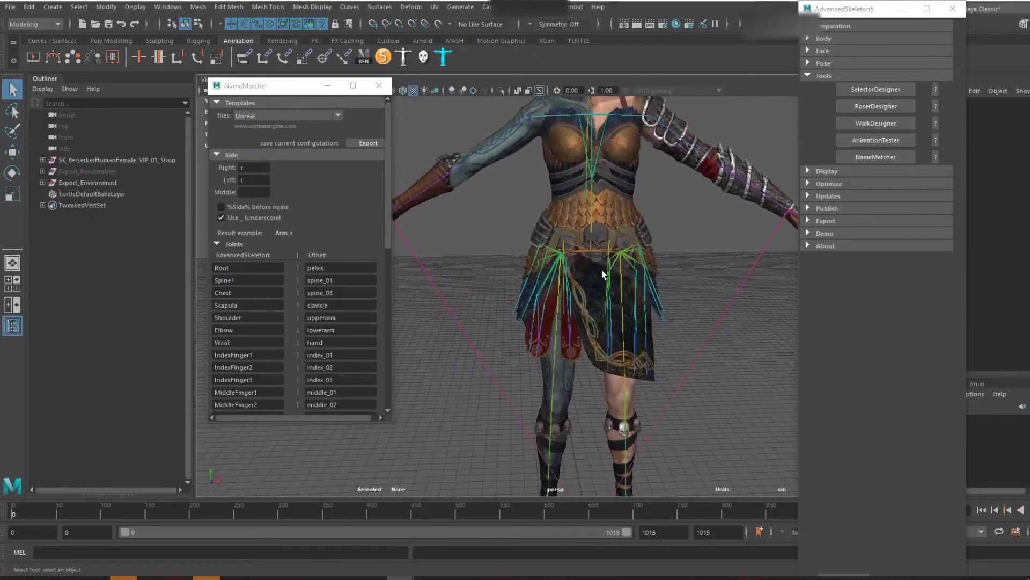
scroll(601, 269, "down", 3)
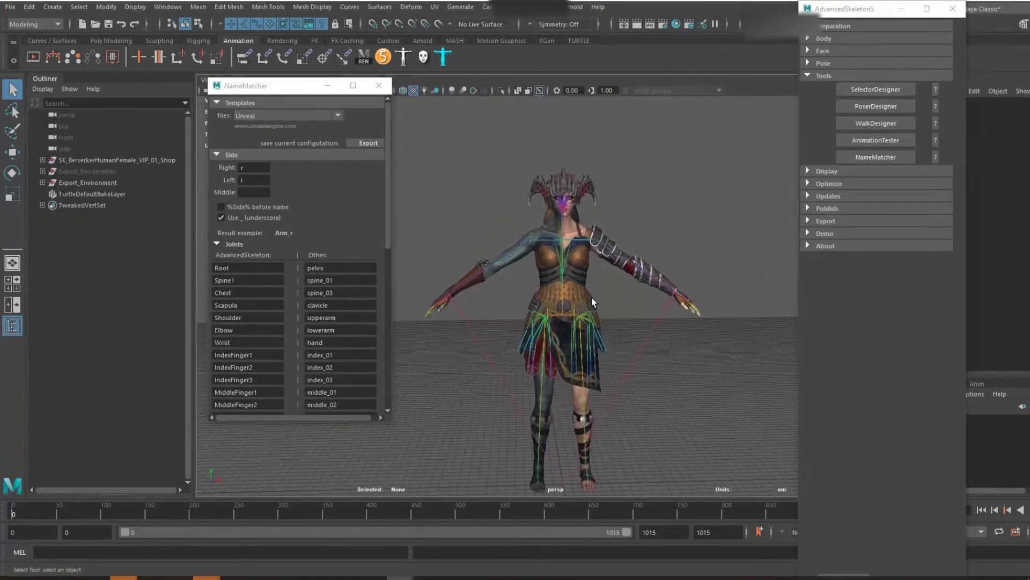
scroll(592, 302, "up", 3)
left_click_drag(602, 294, 593, 341, "alt")
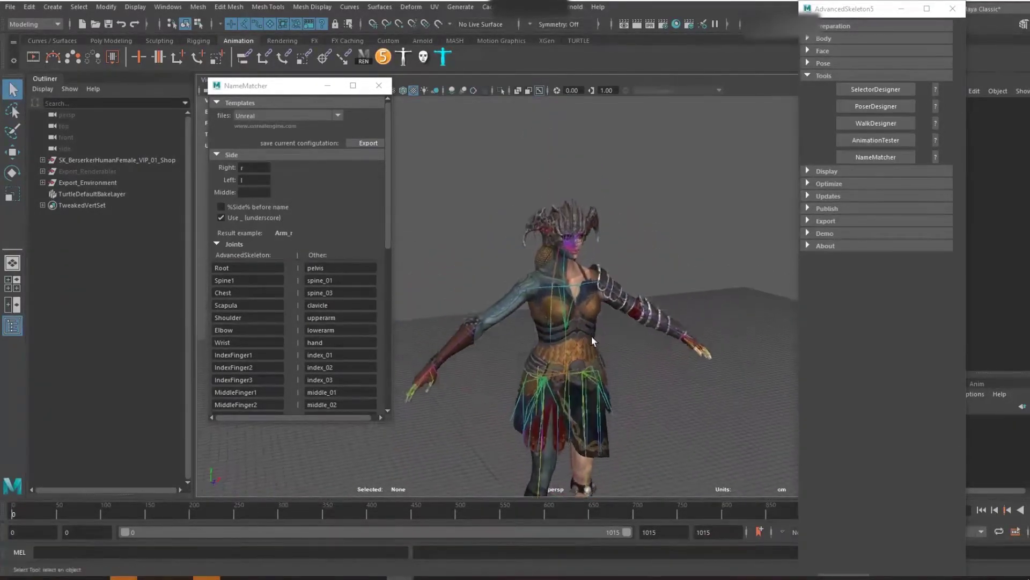
scroll(593, 341, "up", 3)
scroll(590, 338, "down", 3)
scroll(588, 337, "up", 4)
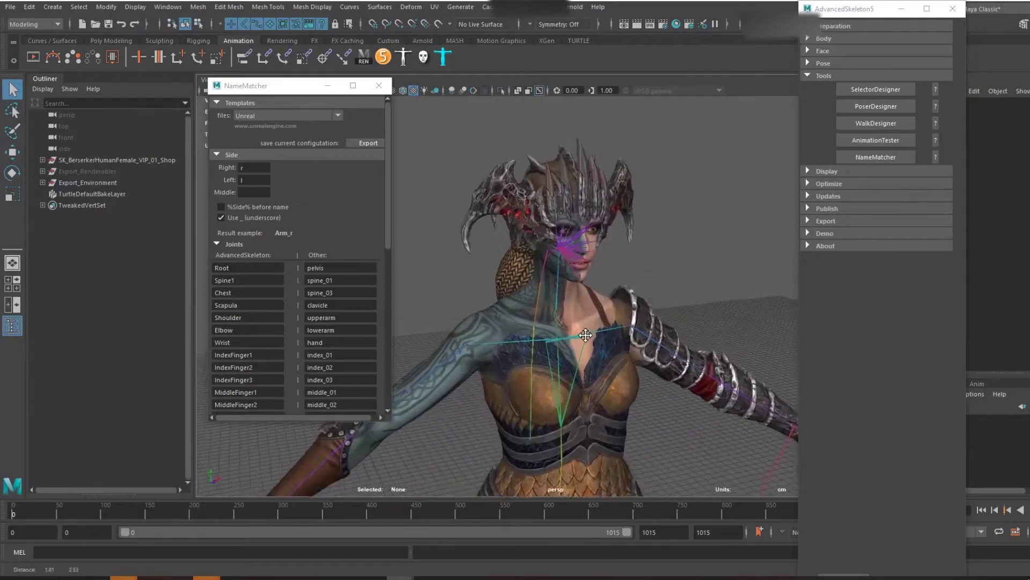
scroll(584, 338, "up", 2)
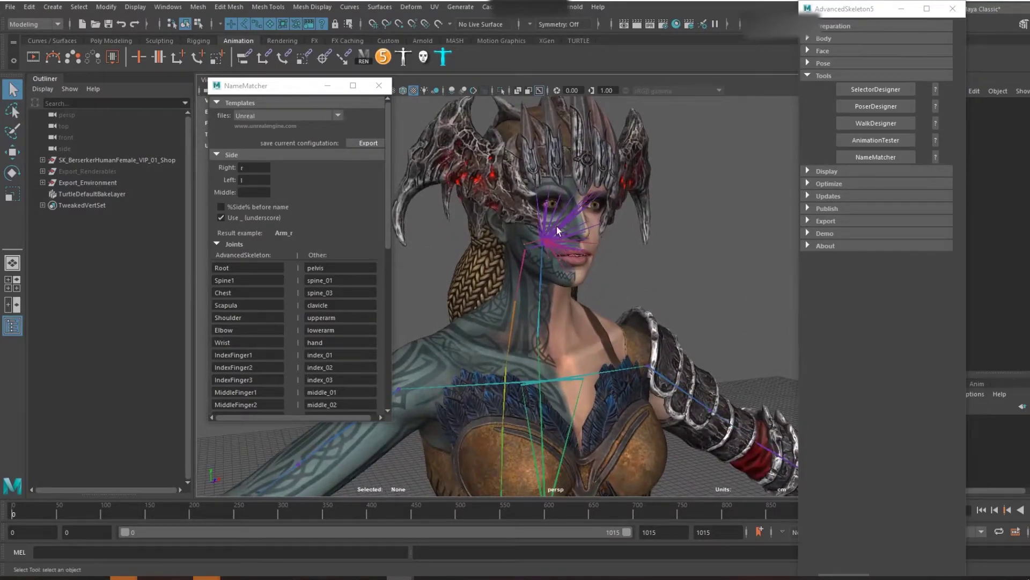
scroll(557, 231, "down", 6)
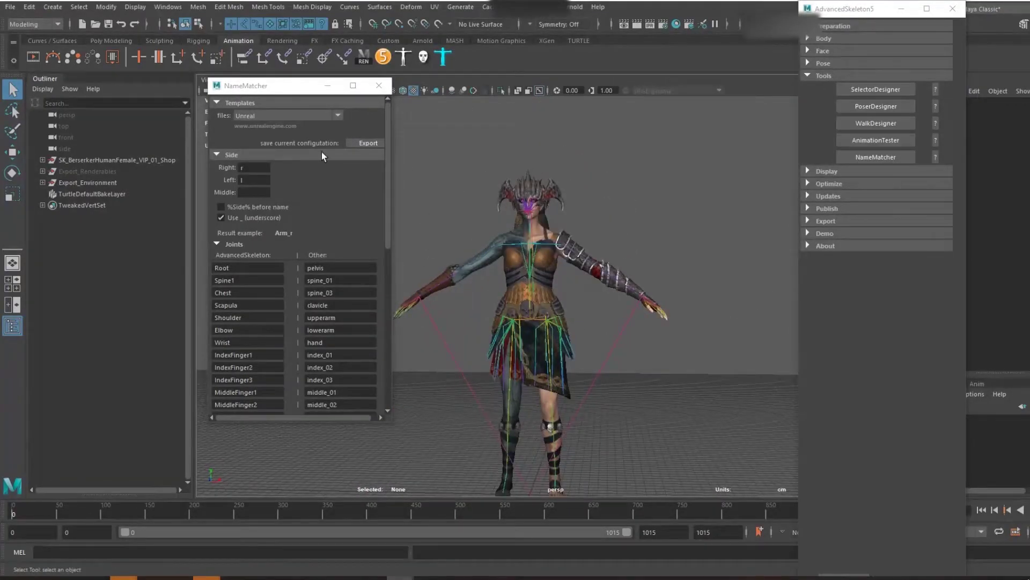
- Set the NameMatcher template to *New and examine the berserker's hip and skirt joints up close
left_click(295, 116)
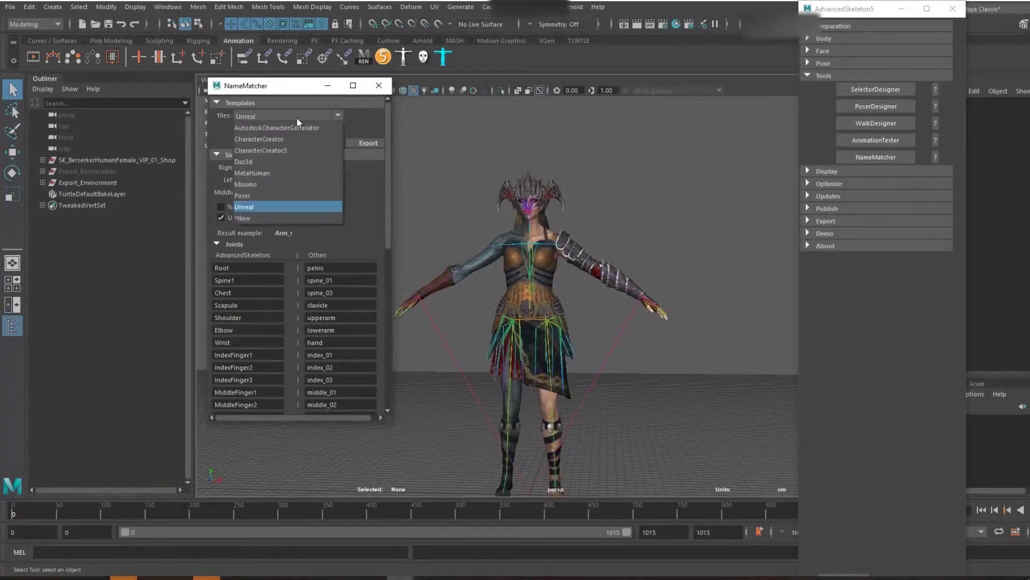
left_click(263, 217)
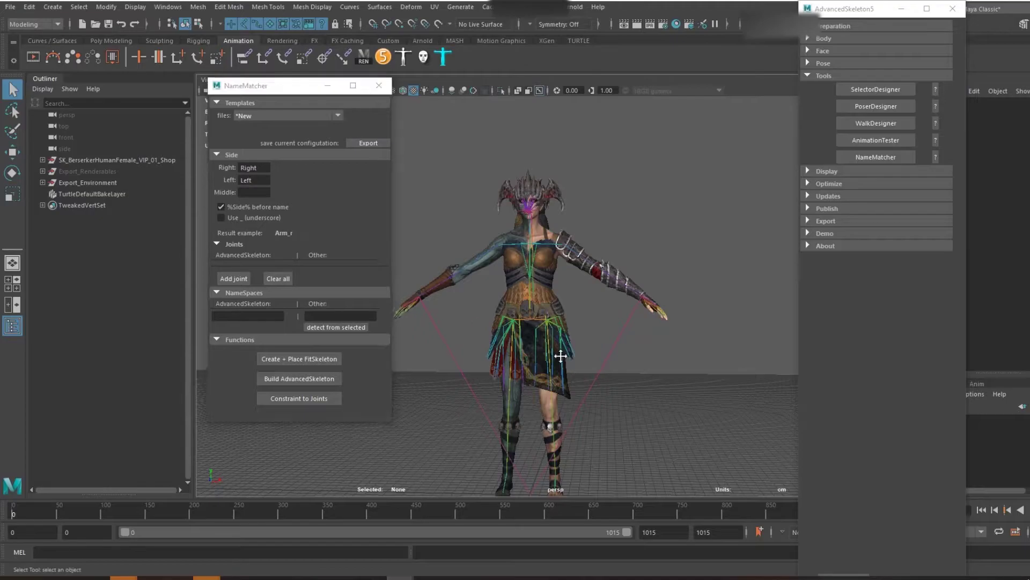
middle_click_drag(561, 356, 569, 327, "alt")
scroll(562, 326, "up", 5)
left_click_drag(559, 324, 547, 330, "alt")
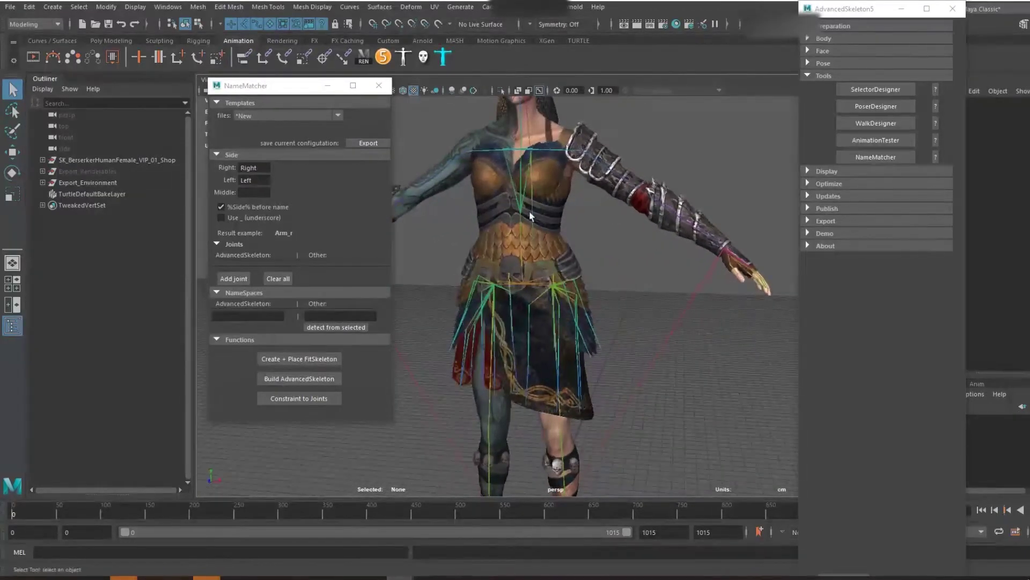
middle_click_drag(519, 284, 593, 259, "alt")
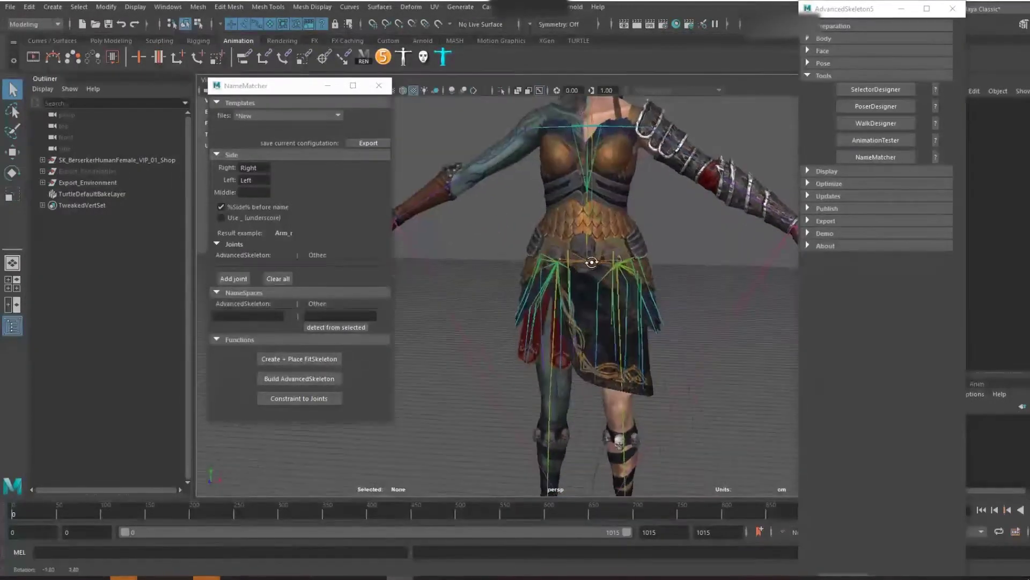
left_click_drag(593, 259, 624, 266, "alt")
left_click_drag(567, 294, 537, 243, "alt")
scroll(553, 292, "up", 4)
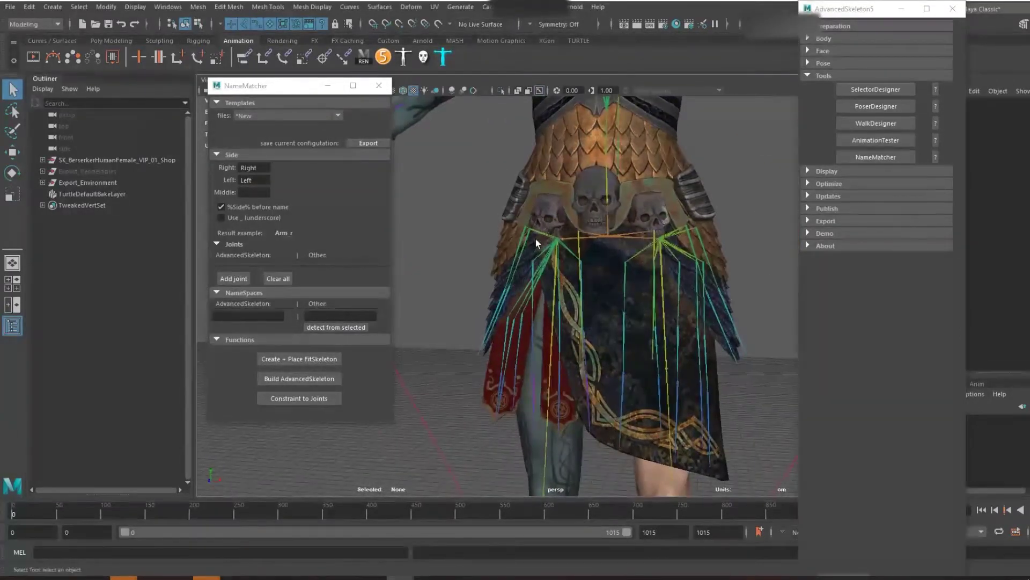
scroll(711, 285, "down", 5)
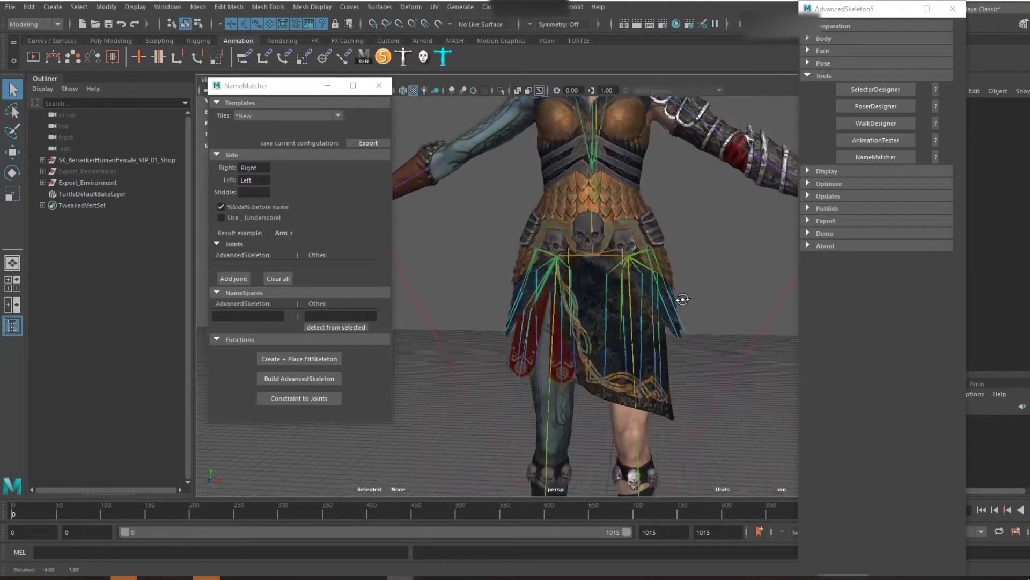
left_click_drag(655, 307, 536, 278, "alt")
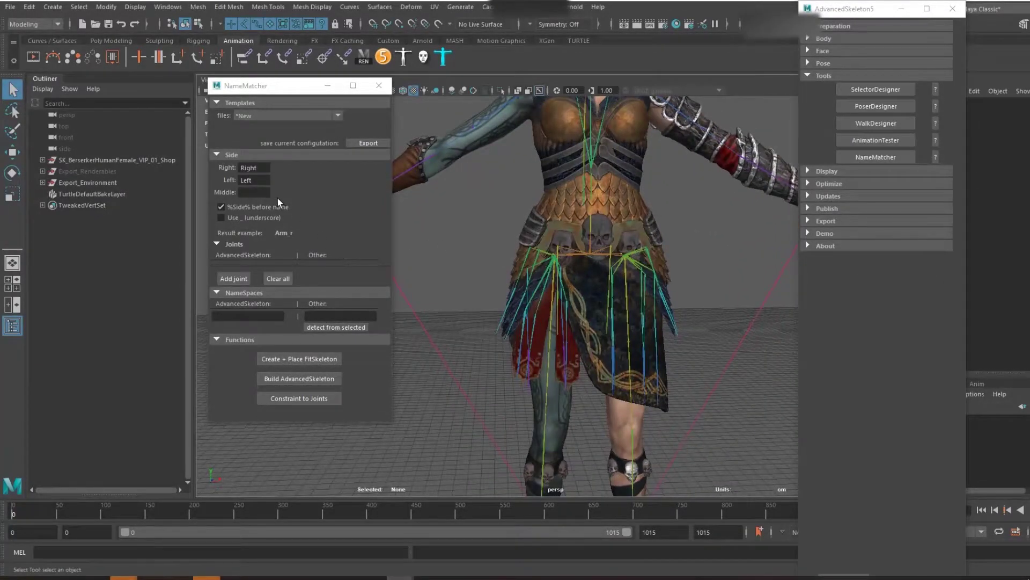
- Expand the berserker's joint hierarchy under Hips and set NameMatcher's side names to R_ for right and L_ for left
left_click(43, 160)
left_click(49, 171, "shift")
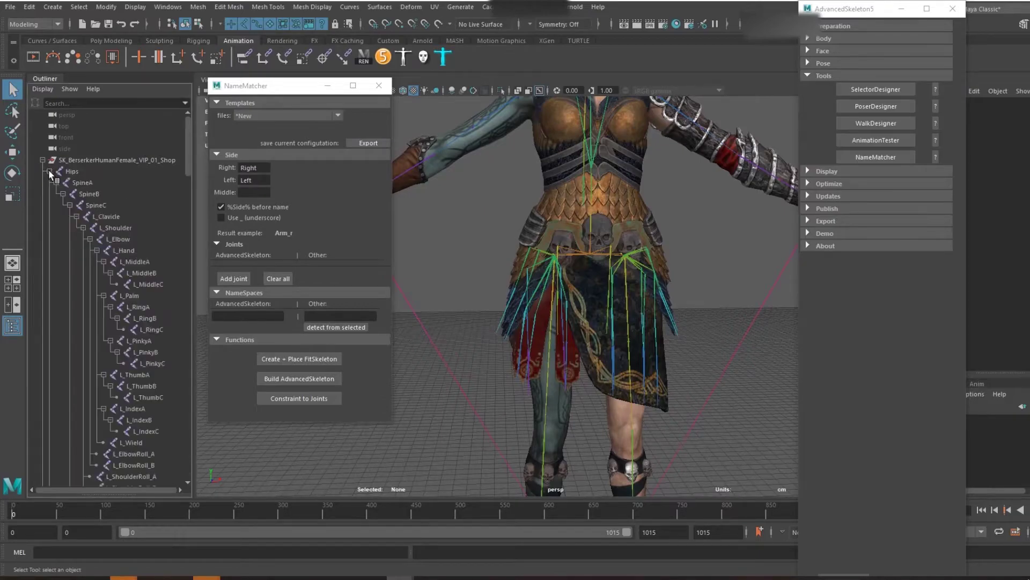
left_click(253, 168)
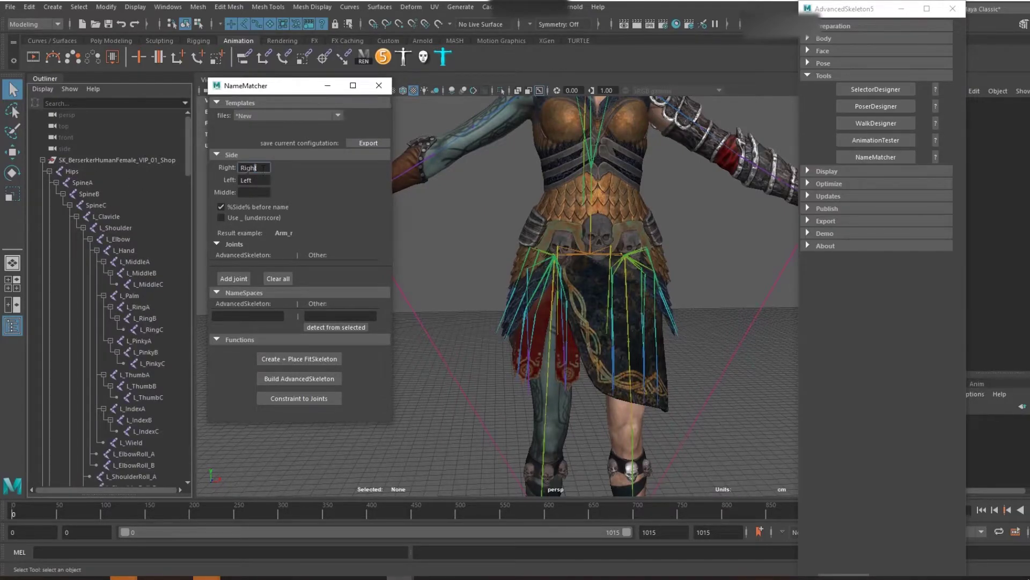
type("R_")
key("Tab")
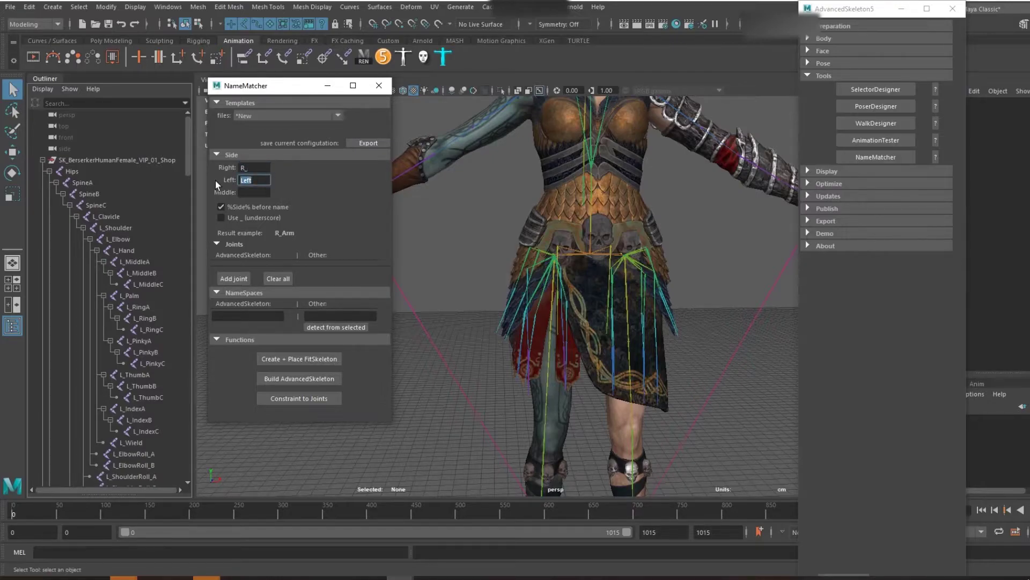
type("L_")
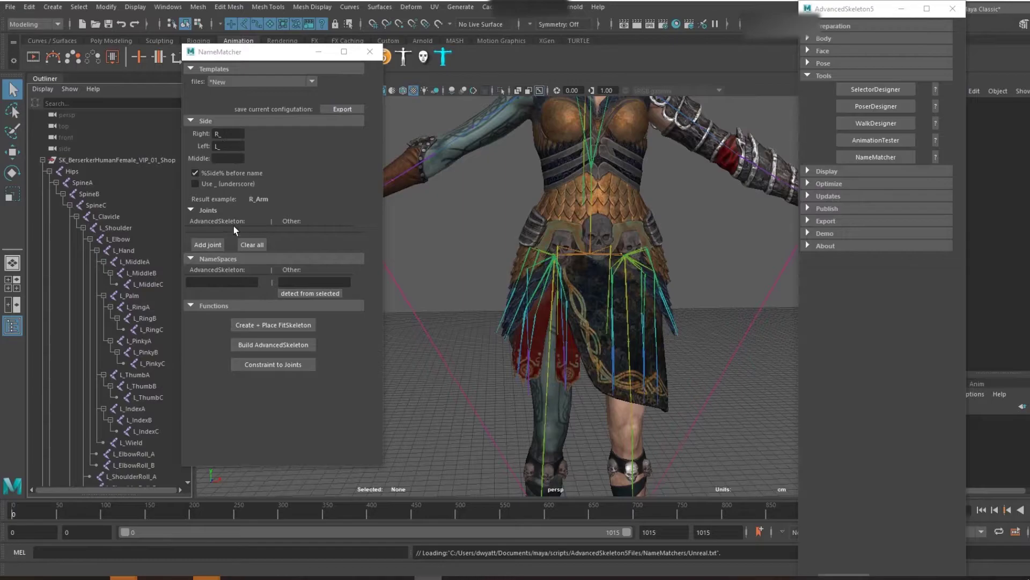
- Load the Unreal template in NameMatcher, look over its joint list, and check where template files are exported
left_click(257, 85)
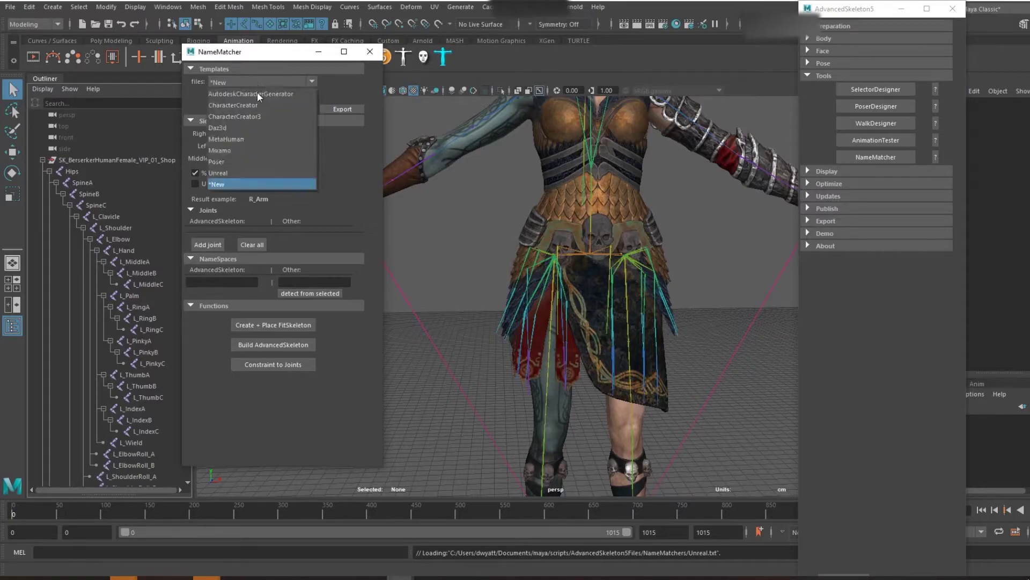
left_click(234, 171)
scroll(292, 182, "down", 5)
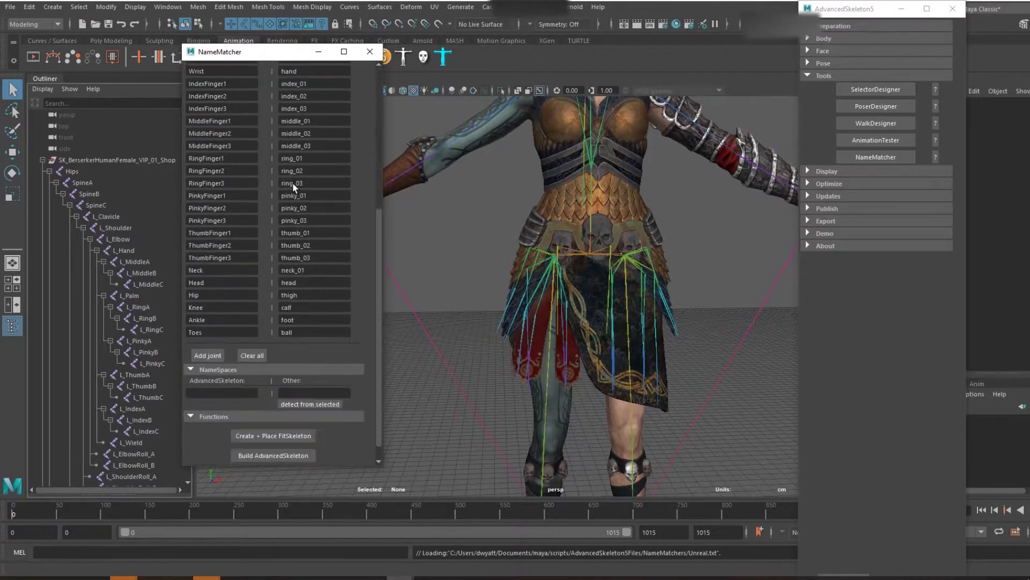
scroll(294, 192, "up", 5)
left_click(335, 109)
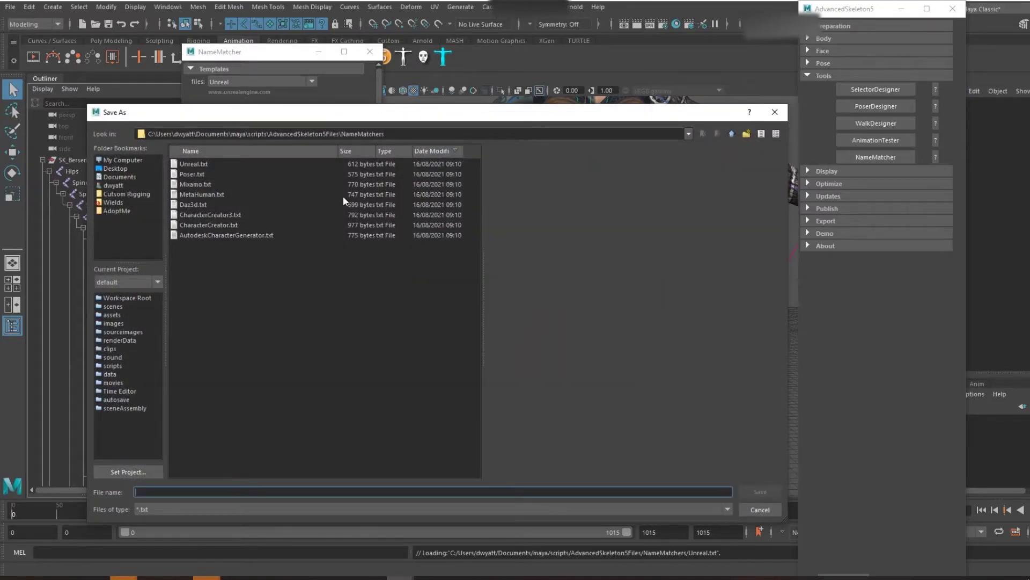
left_click(775, 111)
left_click_drag(271, 63, 305, 60)
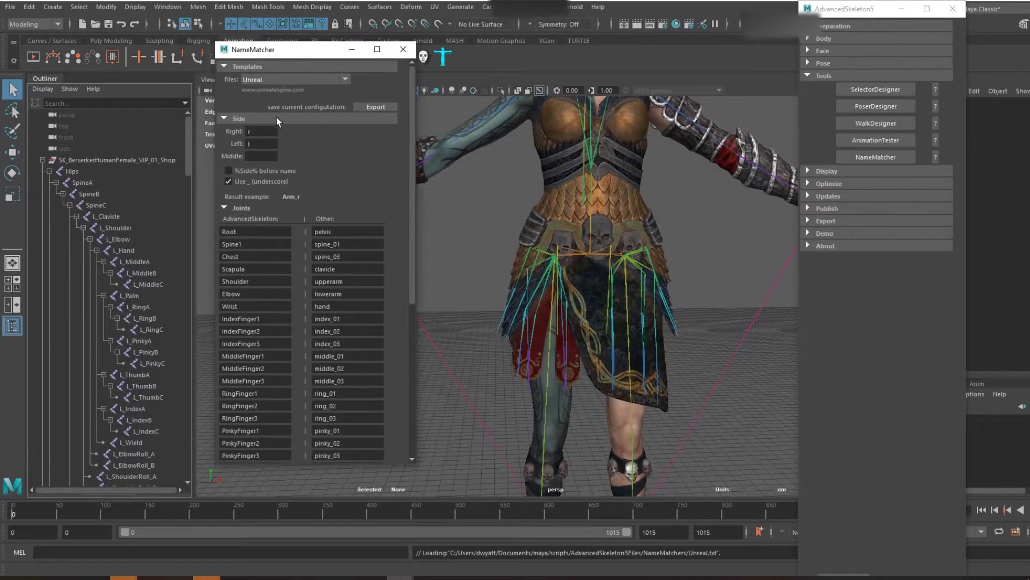
- Set the template's side names to R_ for right and L_ for left
double_click(250, 131)
type("R_")
key("Tab")
type("L_")
scroll(281, 322, "down", 5)
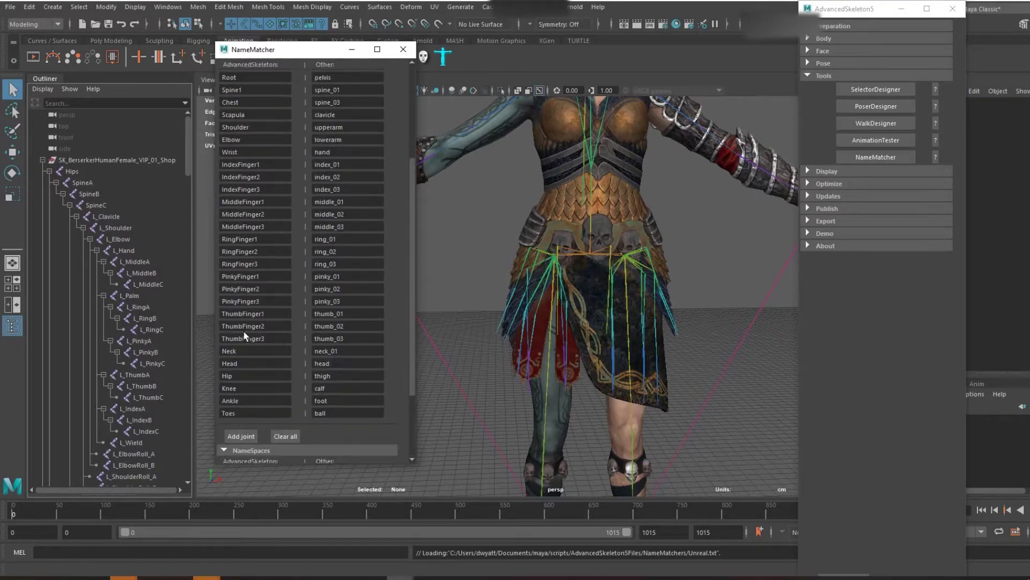
scroll(258, 269, "up", 5)
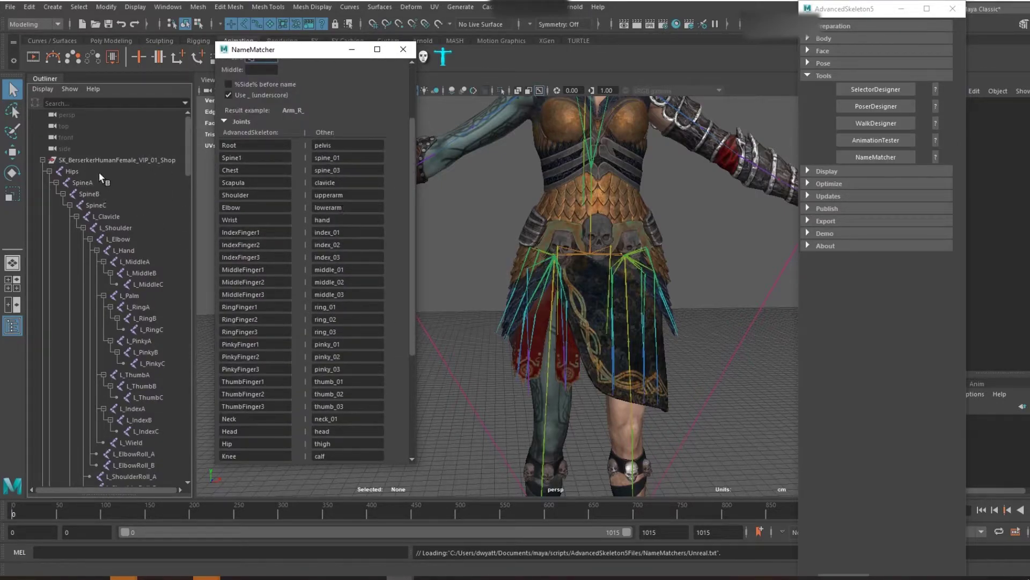
- Match the Root entry to the berserker's Hips joint and the Spine1 entry to SpineA
double_click(72, 171)
key("ctrl+c")
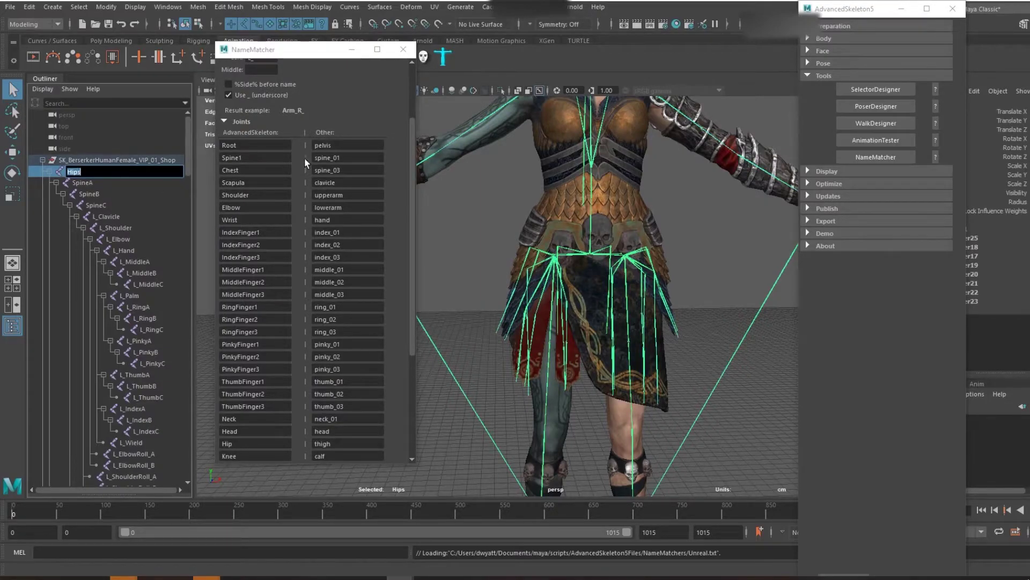
double_click(326, 145)
key("ctrl+v")
left_click(97, 182)
double_click(96, 183)
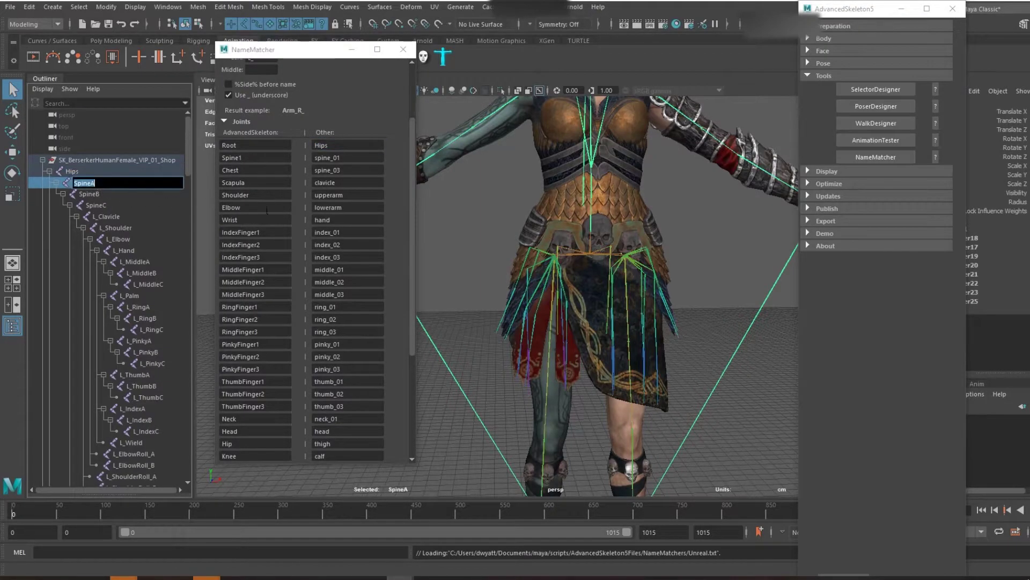
key("ctrl+c")
double_click(345, 157)
key("ctrl+v")
- Match the Chest entry to the berserker's SpineB joint
double_click(96, 194)
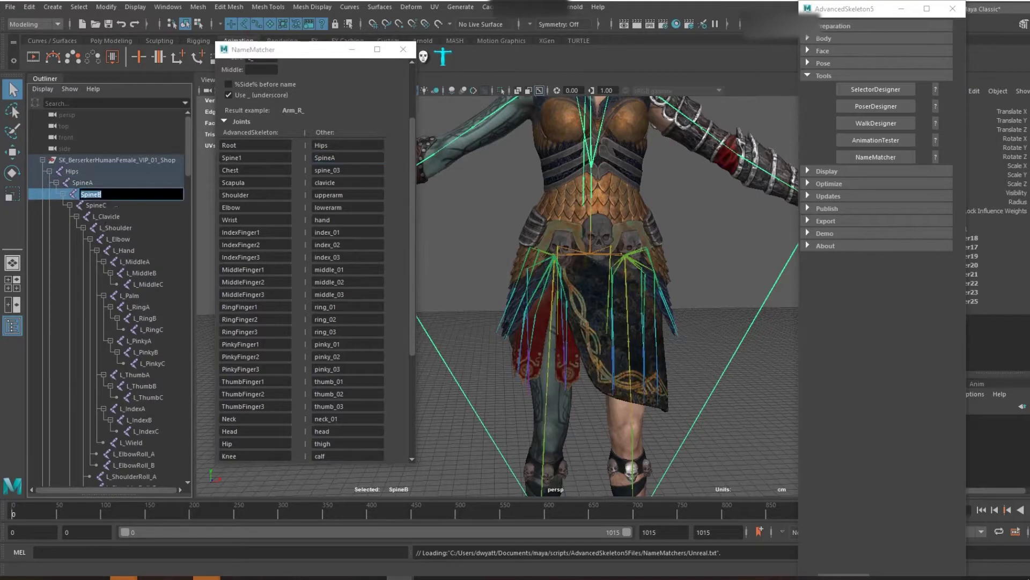
key("ctrl+c")
double_click(364, 170)
key("ctrl+v")
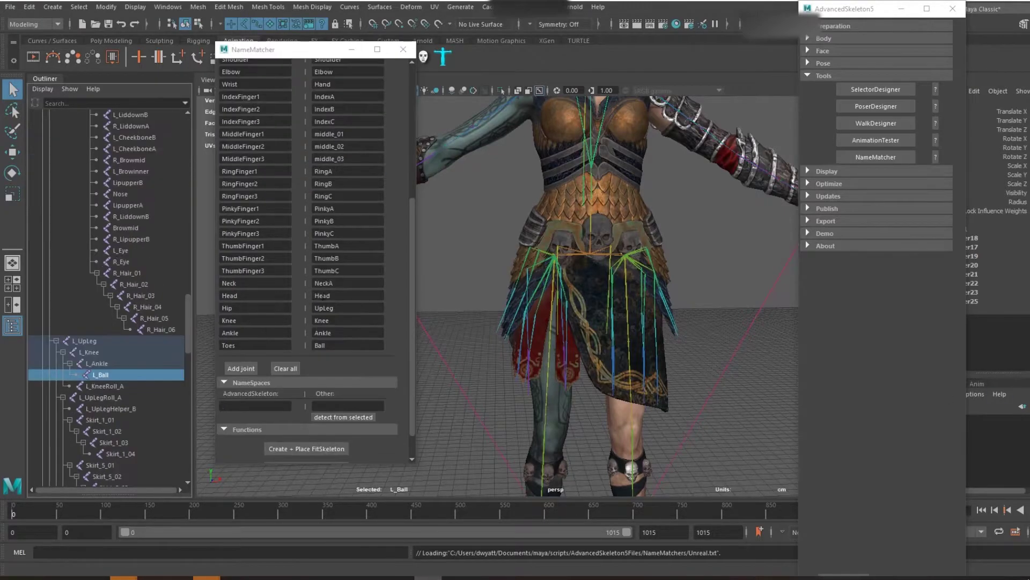
- Copy the base name Middle from the R_MiddleA joint into the three MiddleFinger entries
scroll(364, 321, "up", 10)
scroll(355, 295, "down", 2)
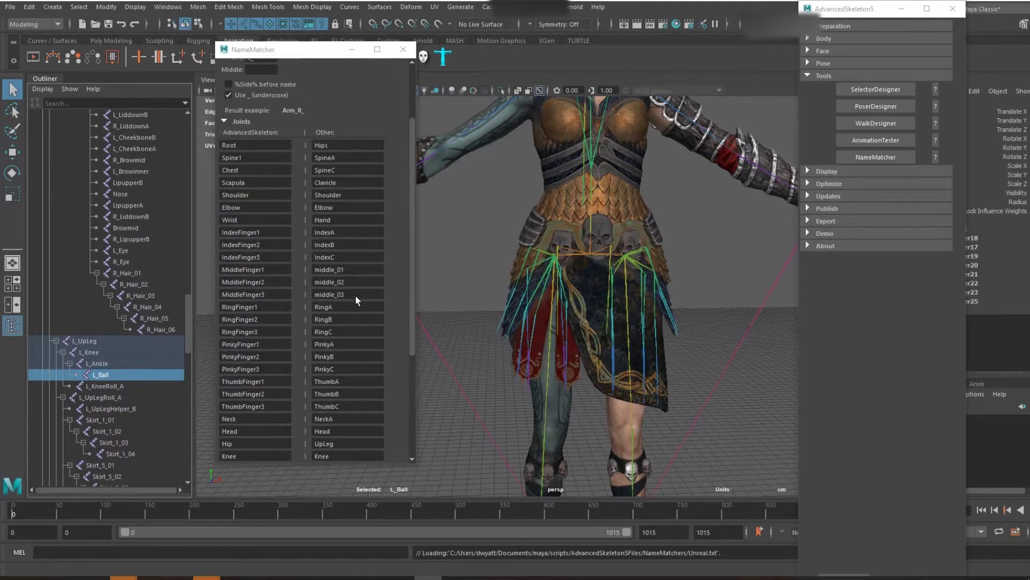
scroll(144, 301, "up", 10)
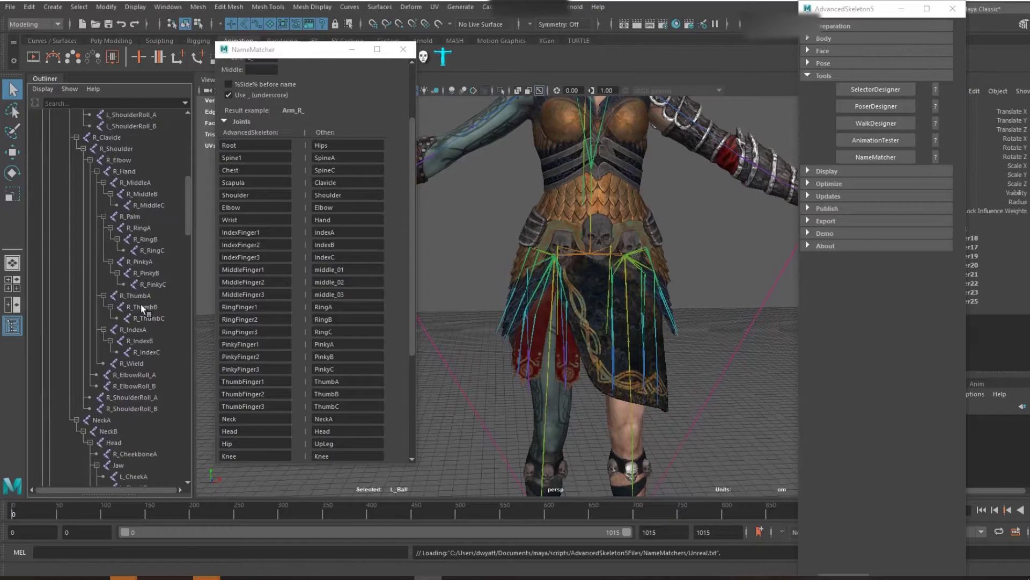
double_click(131, 182)
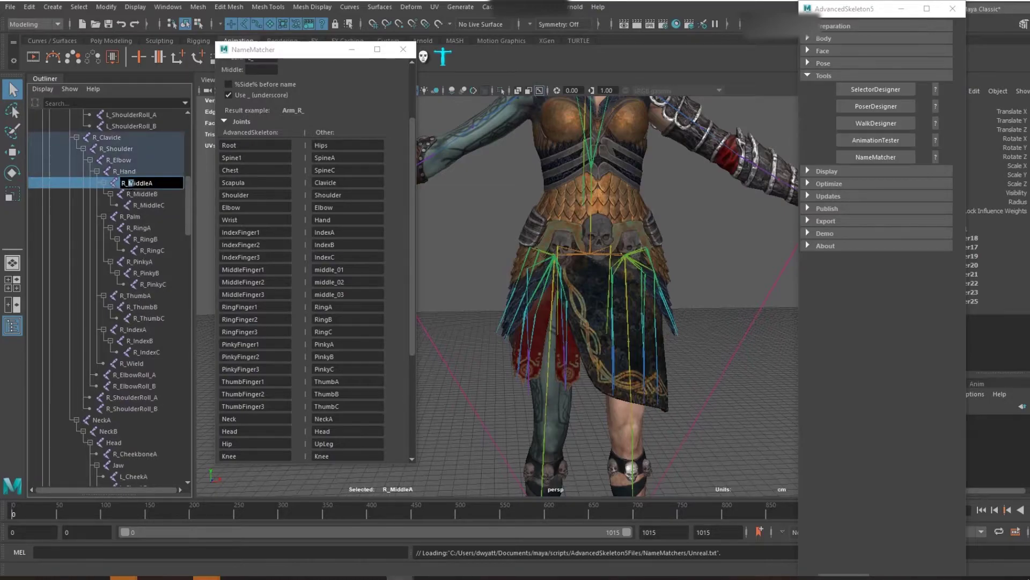
left_click_drag(127, 183, 147, 183)
key("BackSpace")
key("ctrl+z")
key("ctrl+v")
left_click_drag(353, 269, 311, 295)
key("ctrl+v")
key("ctrl+v")
- Complete the MiddleFinger1 to MiddleFinger3 entries as MiddleA, MiddleB and MiddleC
left_click(353, 271)
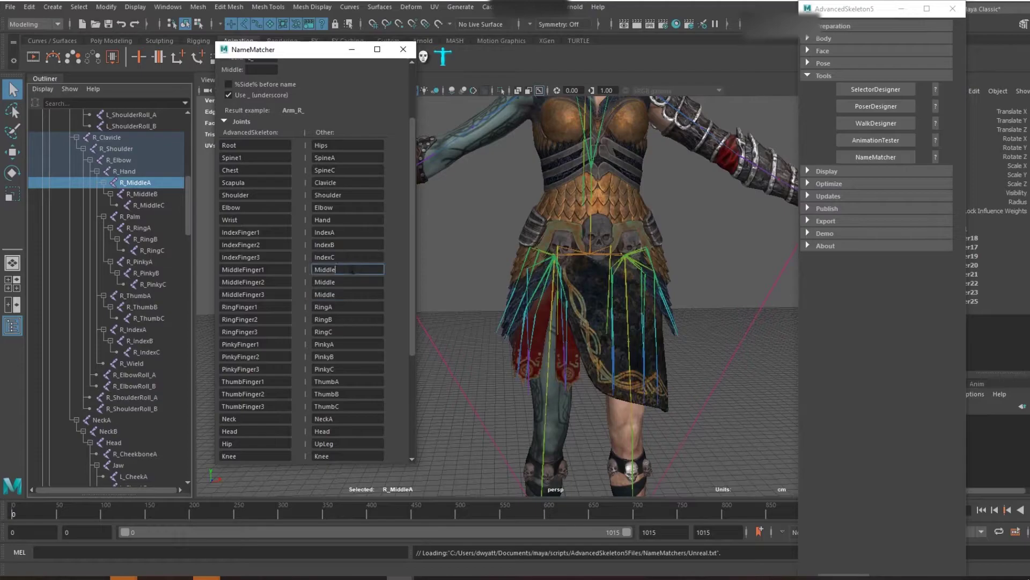
key("Tab")
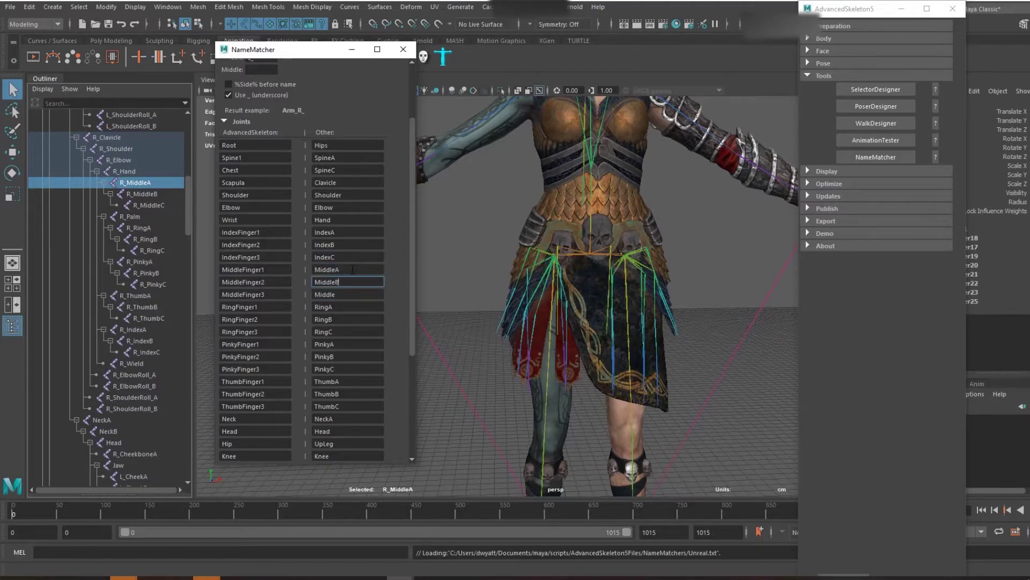
key("Tab")
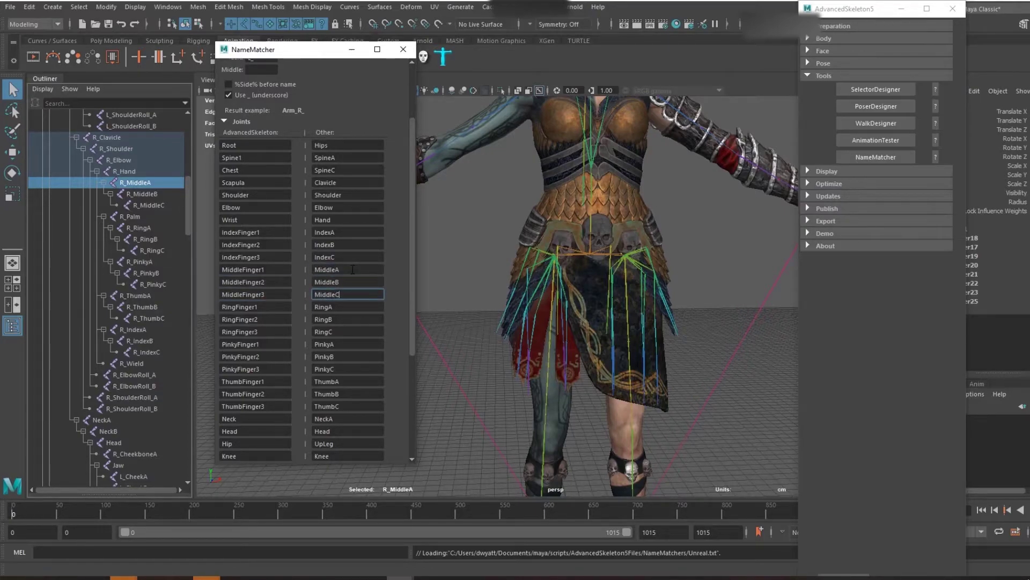
- Try to create and place the FitSkeleton on the berserker from the edited joint names, and inspect the chest and shoulder area
scroll(353, 270, "down", 3)
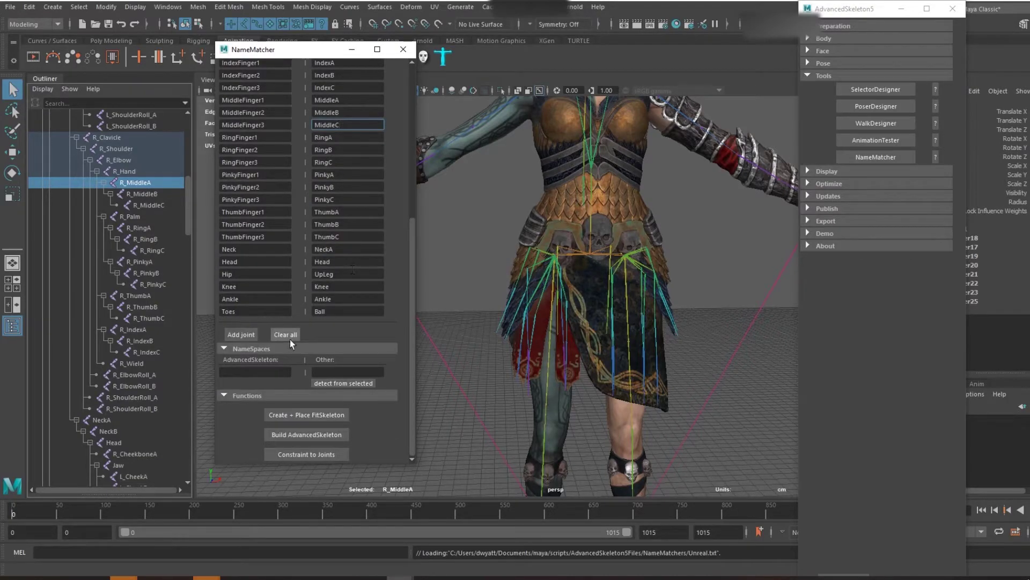
scroll(151, 284, "up", 10)
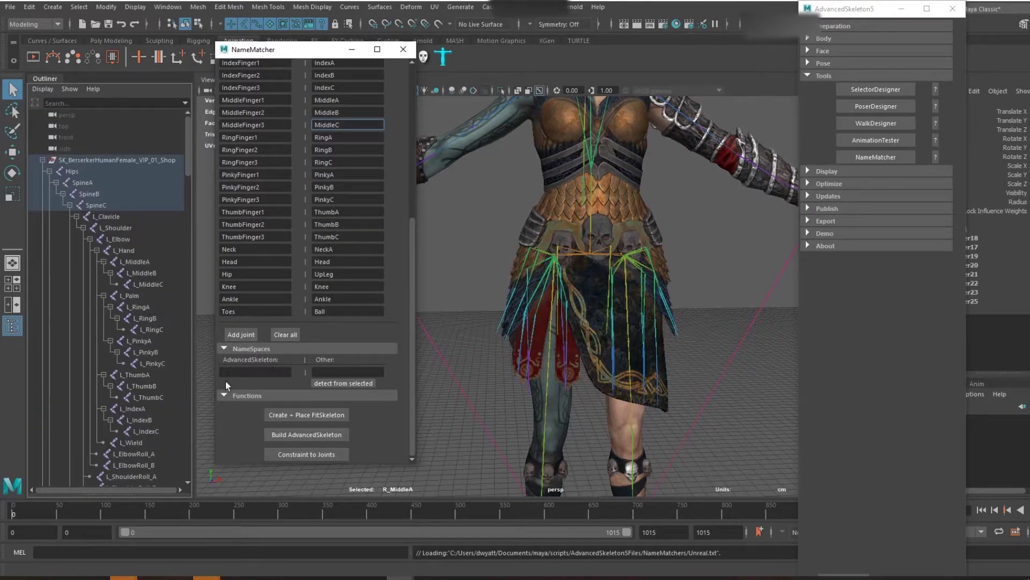
scroll(531, 337, "down", 4)
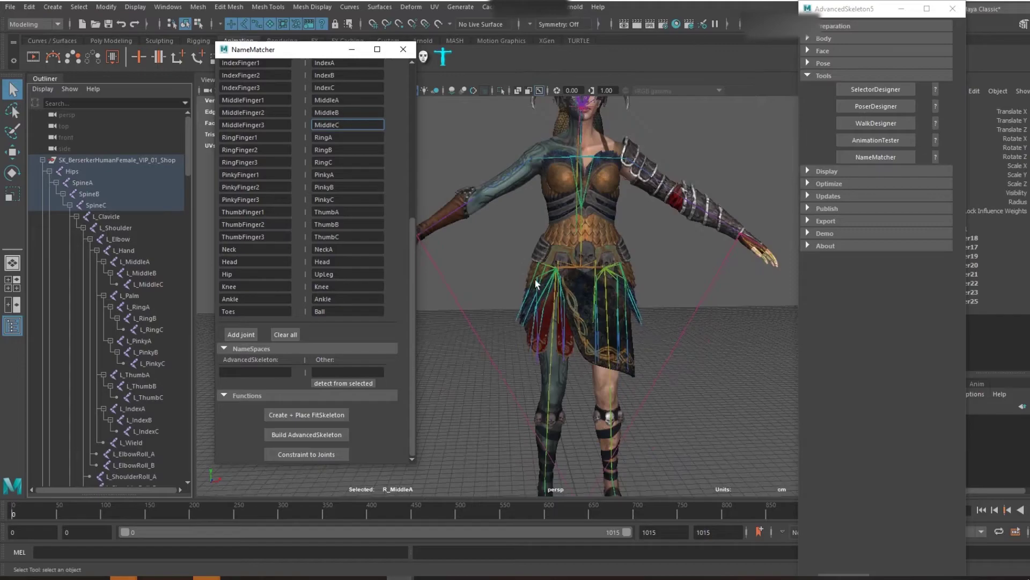
scroll(530, 272, "down", 2)
left_click_drag(592, 262, 582, 292, "alt")
scroll(582, 292, "up", 2)
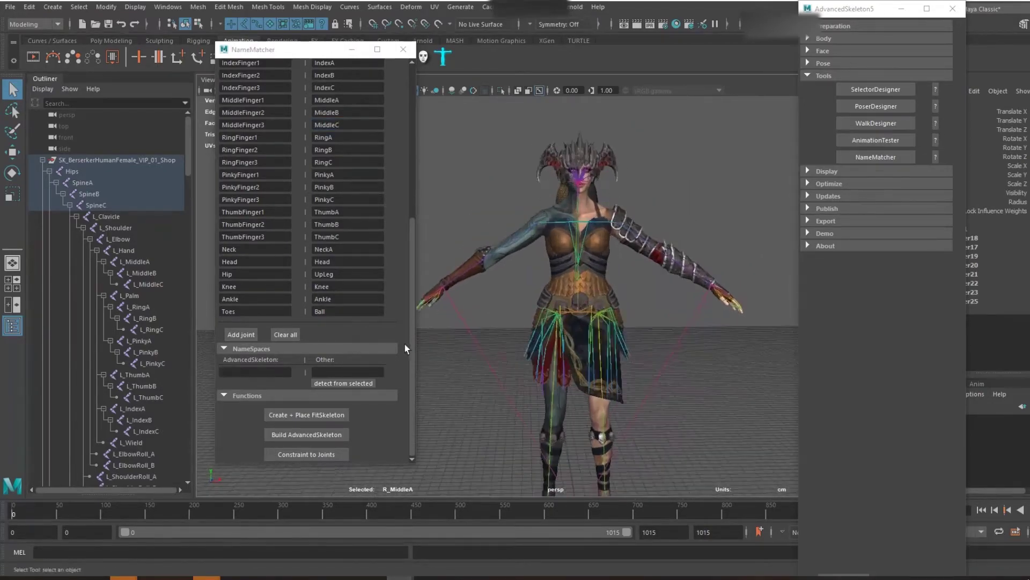
scroll(531, 340, "up", 3)
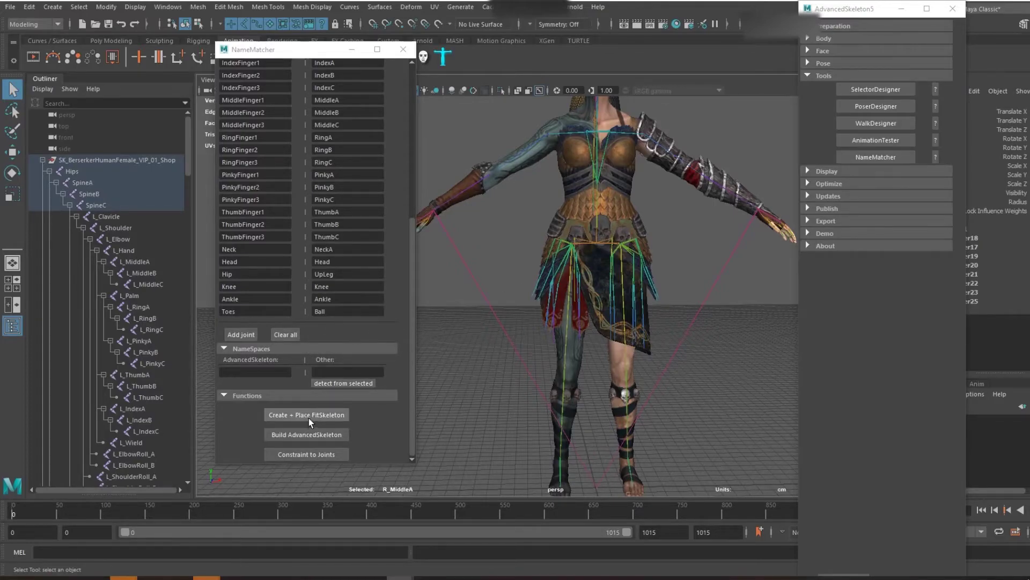
left_click(309, 417)
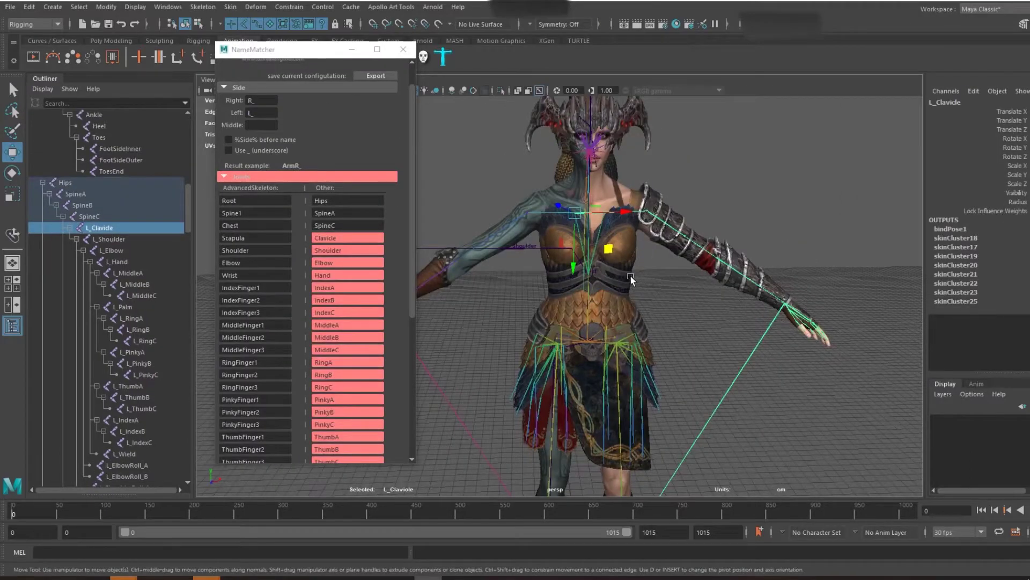
scroll(617, 285, "up", 4)
left_click_drag(601, 301, 526, 246, "alt")
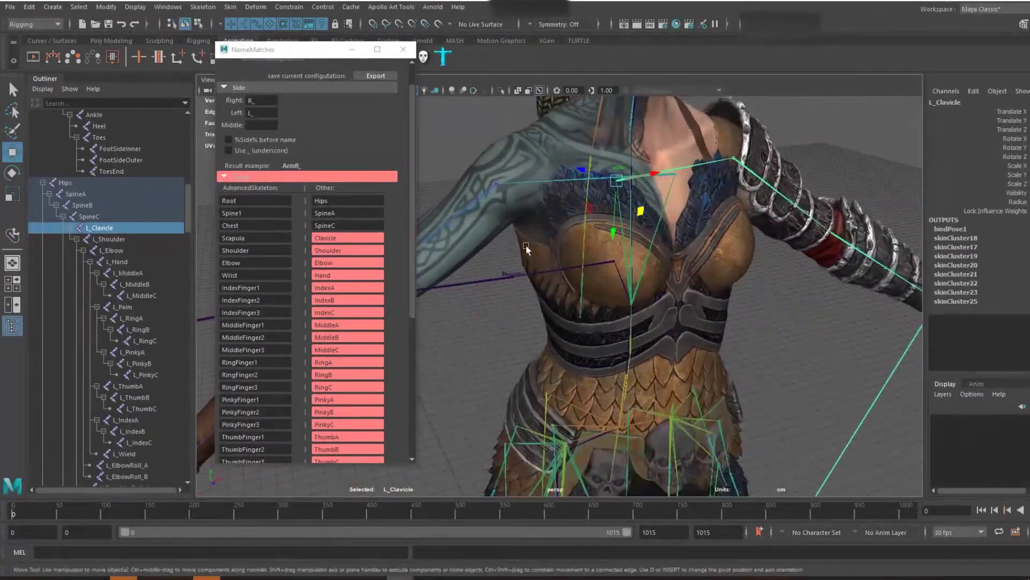
scroll(336, 166, "up", 2)
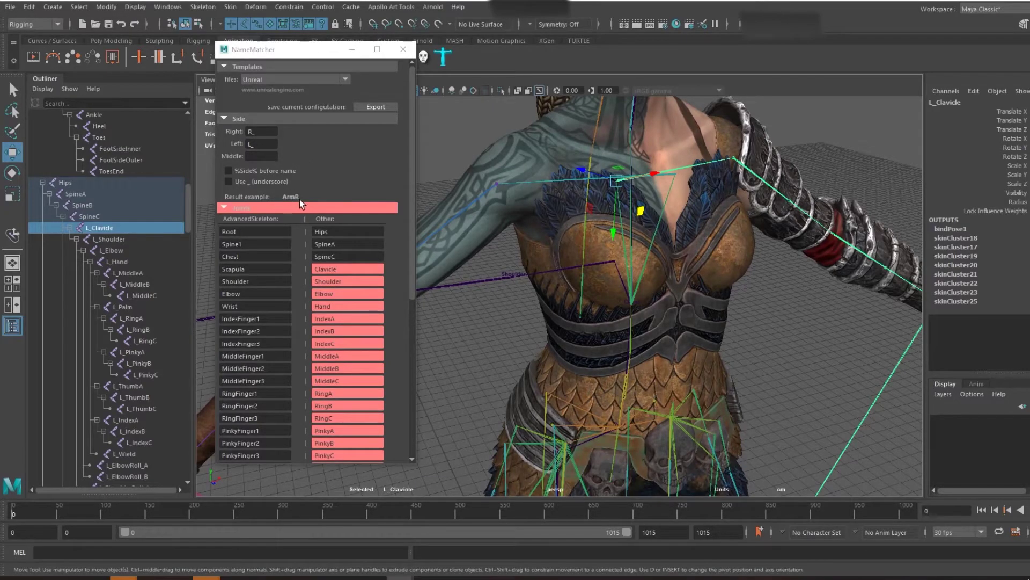
- Put the side prefix before the joint names and create and place the FitSkeleton again
left_click(230, 171)
left_click(228, 171)
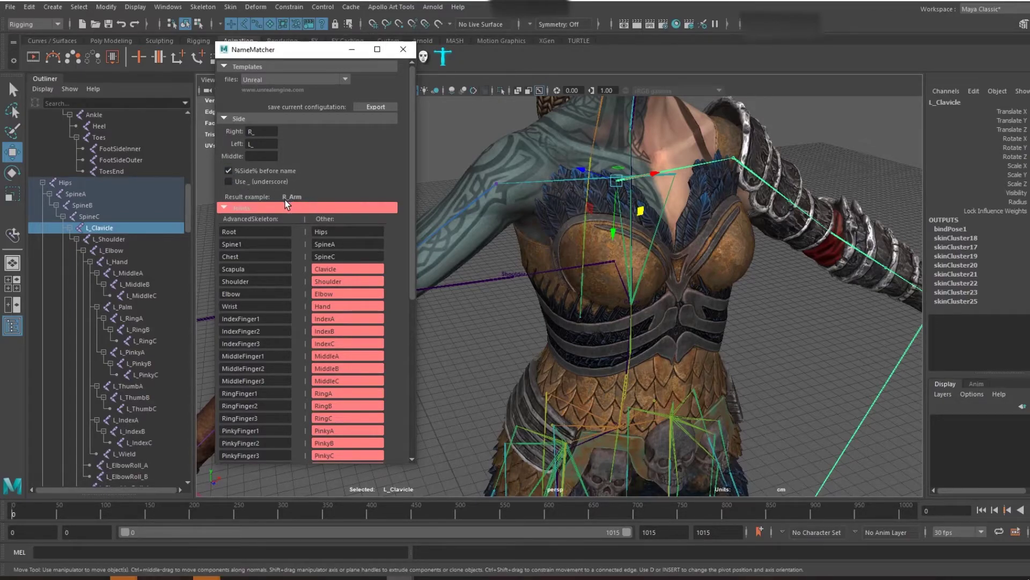
scroll(373, 287, "down", 5)
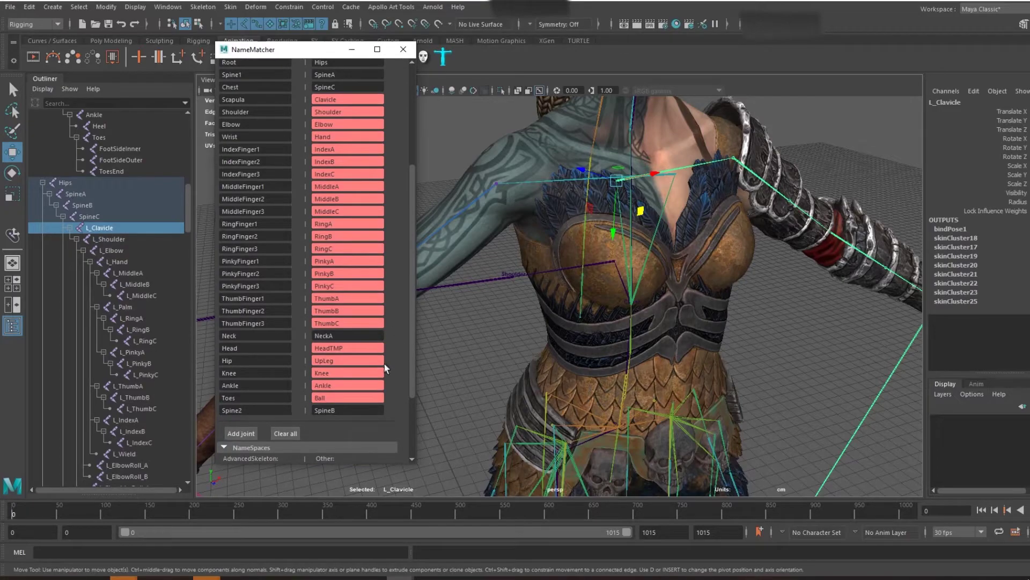
scroll(388, 365, "down", 3)
scroll(387, 366, "up", 6)
scroll(387, 366, "down", 6)
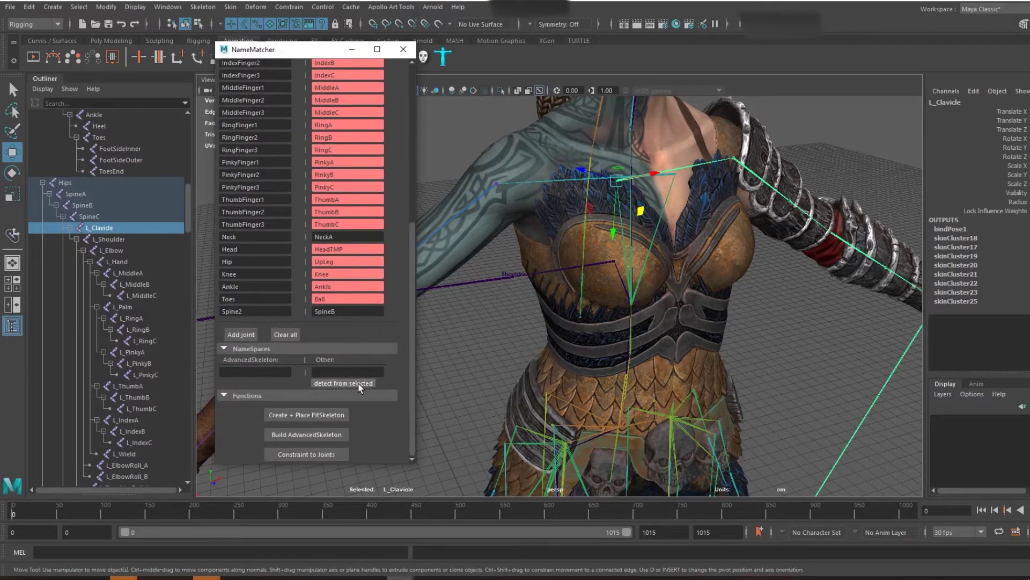
left_click(314, 416)
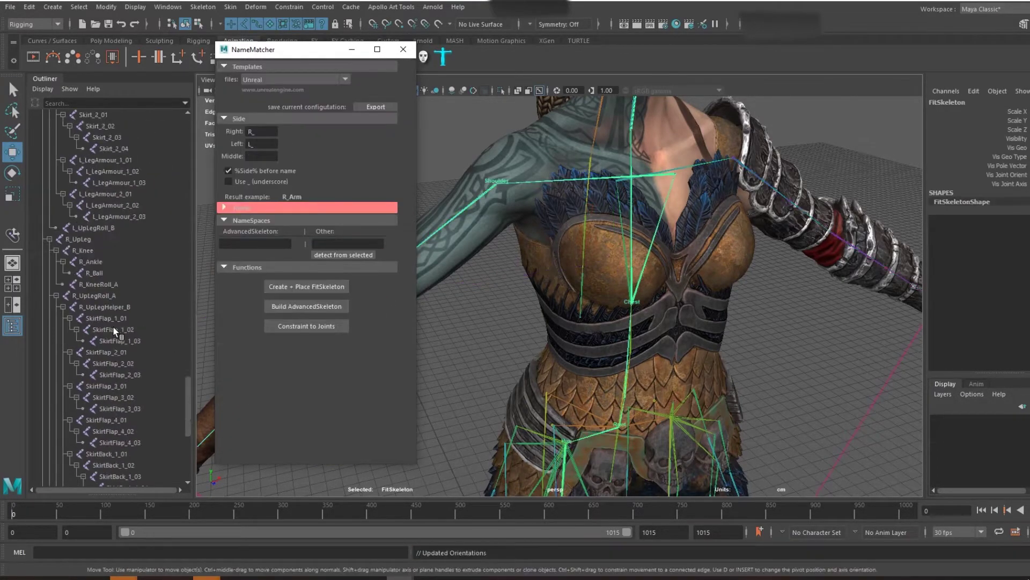
- Delete the existing FitSkeleton from the scene and collapse the berserker's Hips hierarchy
scroll(115, 331, "down", 8)
left_click(77, 455)
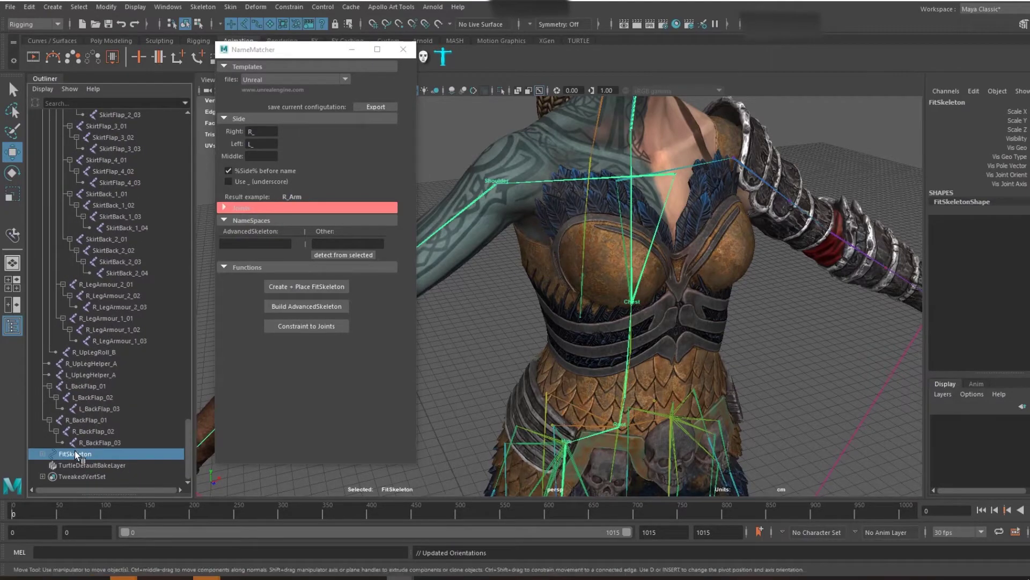
key("Delete")
scroll(89, 364, "up", 20)
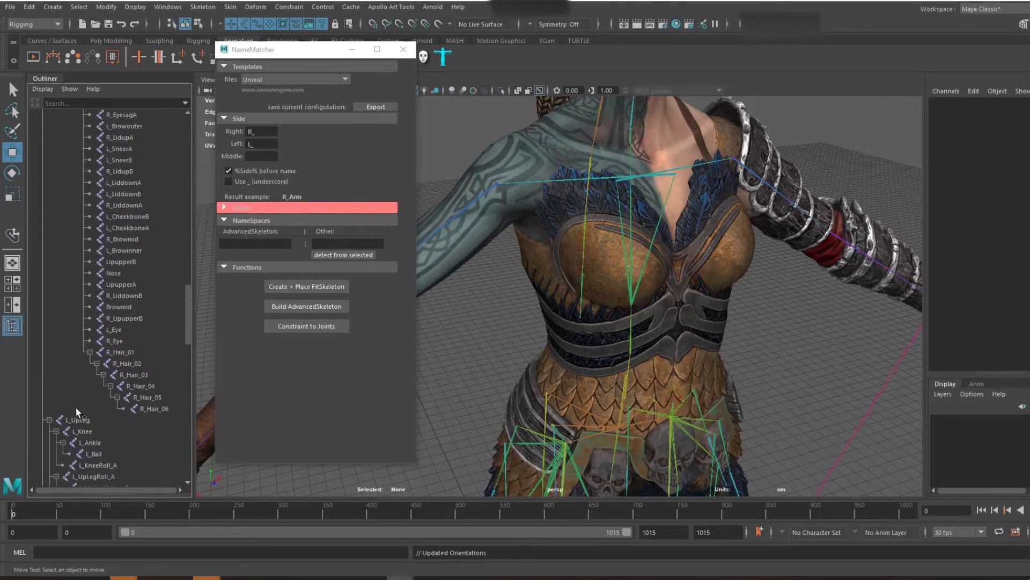
scroll(78, 402, "up", 10)
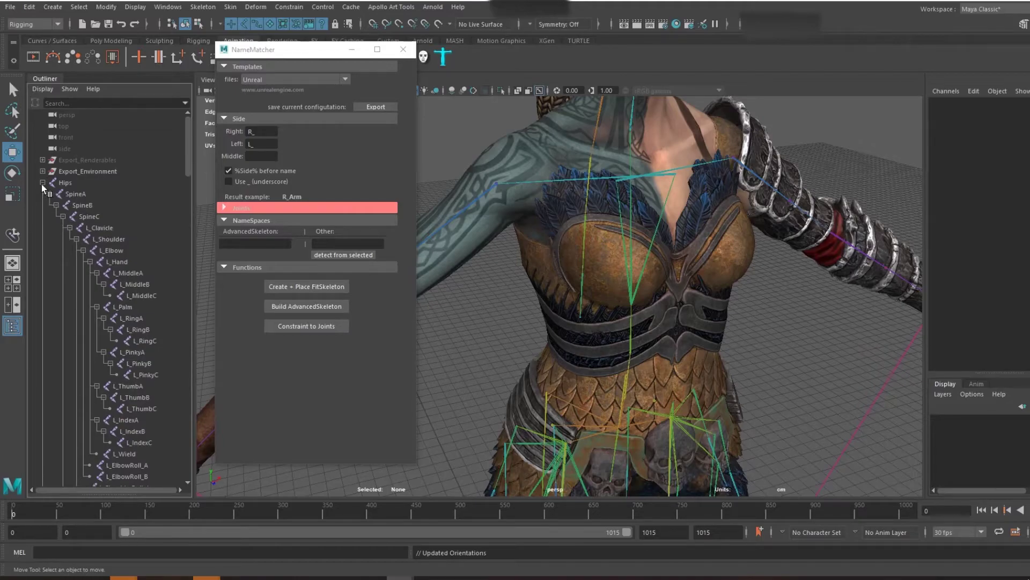
left_click(42, 183)
- Create and place a fresh FitSkeleton on the berserker and inspect its right hand up close
left_click(303, 286)
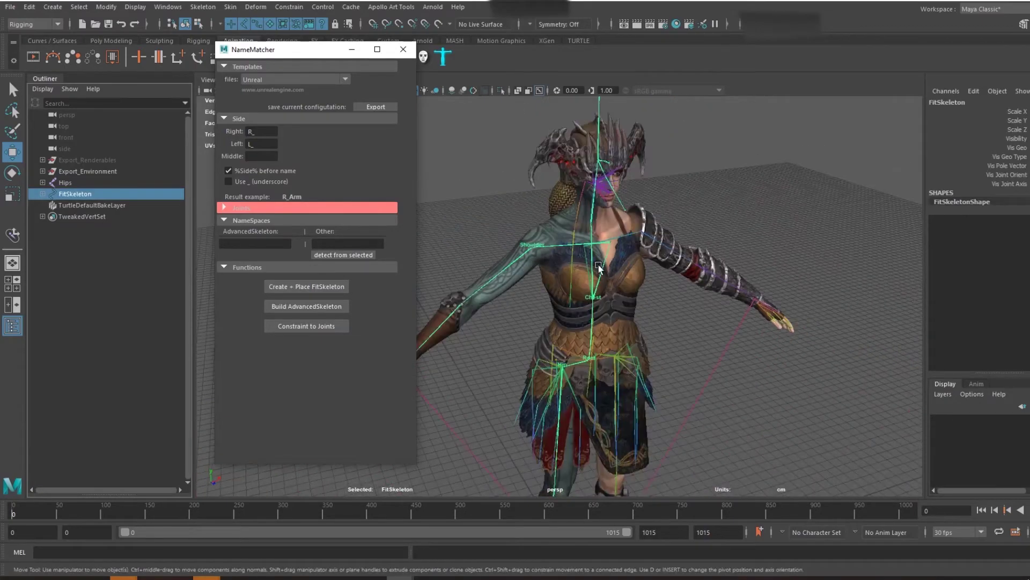
left_click_drag(648, 252, 516, 237, "alt")
middle_click_drag(516, 237, 621, 236, "alt")
scroll(621, 236, "up", 6)
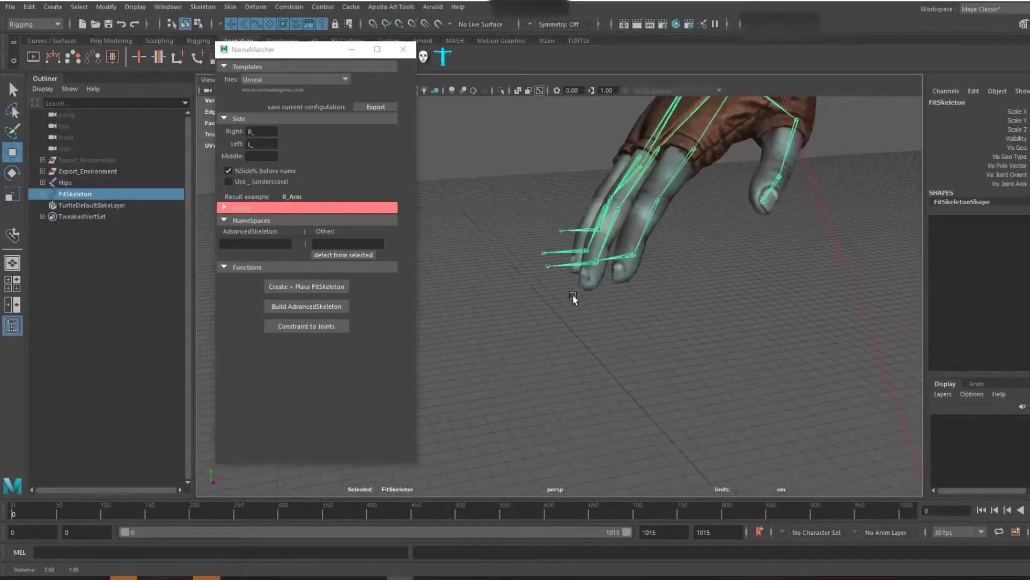
- Rotate the FitSkeleton's PinkyFinger3, RingFinger3, MiddleFinger3 and IndexFinger3 joints together so their ends follow the fingertips of the right hand
left_click_drag(579, 272, 552, 269, "alt")
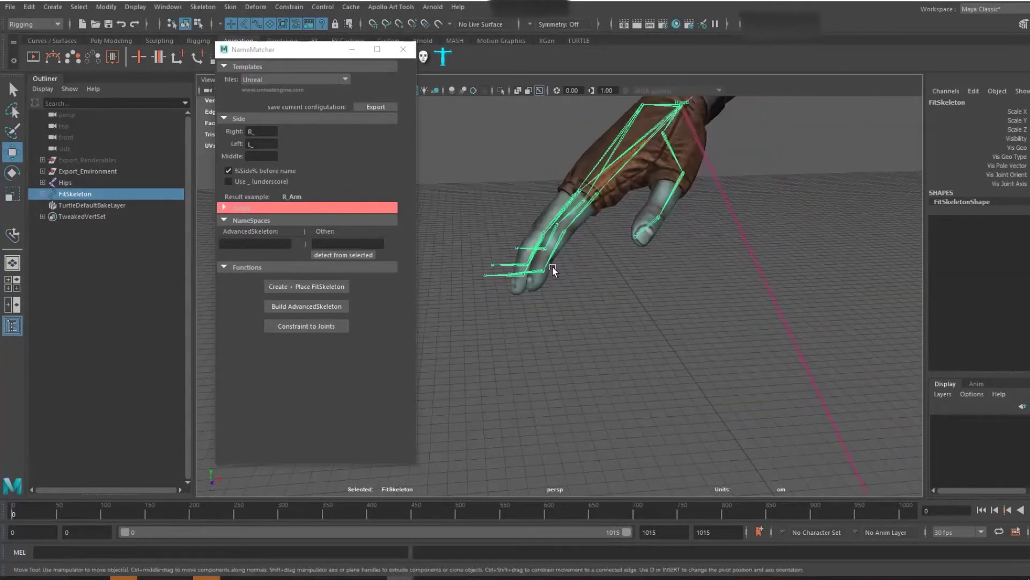
scroll(553, 269, "up", 2)
middle_click_drag(552, 269, 570, 283, "alt")
left_click(576, 274)
scroll(564, 289, "up", 2)
left_click(541, 297, "shift")
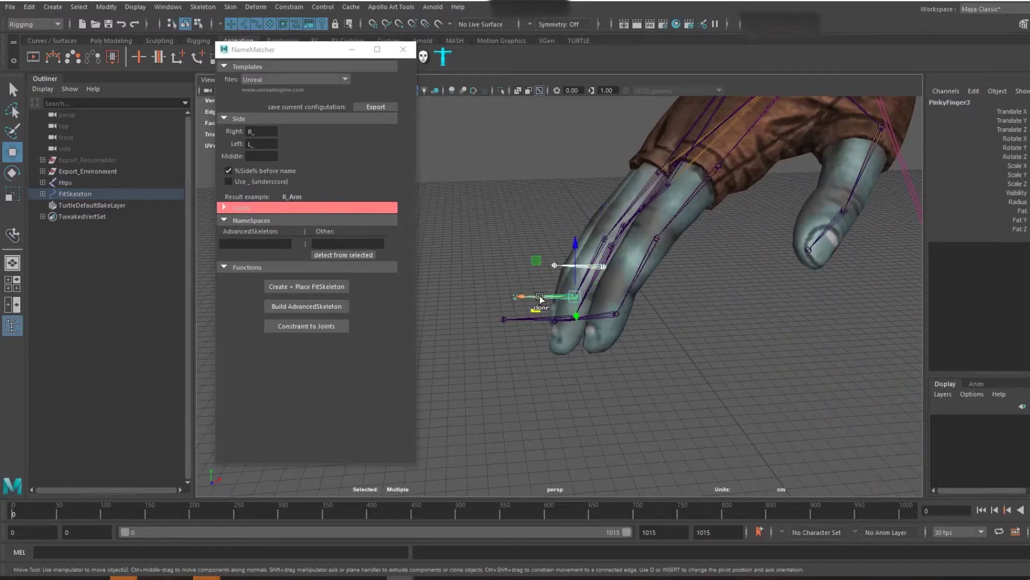
left_click(540, 318, "shift")
scroll(551, 328, "up", 2)
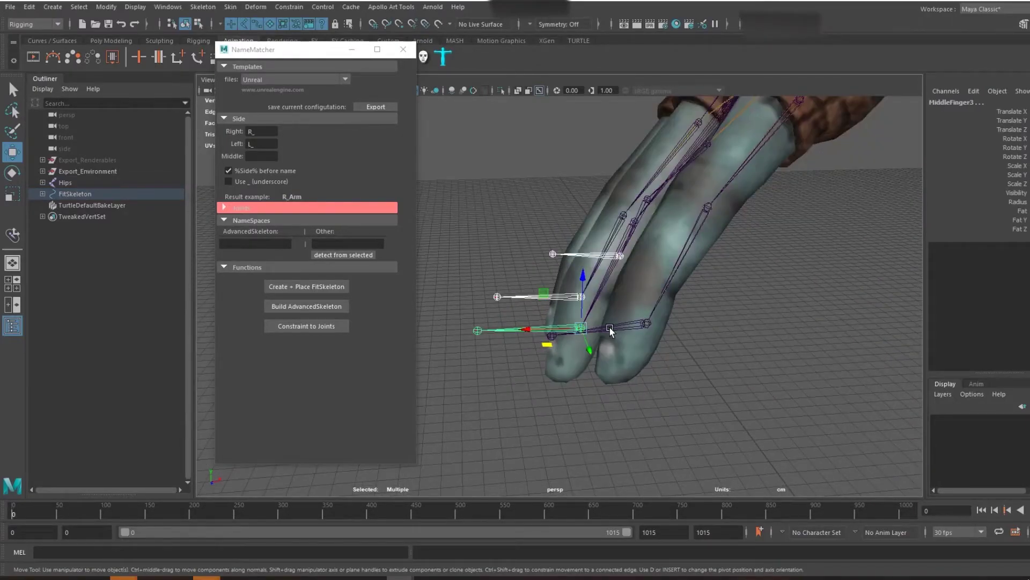
left_click(610, 328, "shift")
scroll(610, 327, "down", 4)
key("e")
left_click_drag(577, 275, 557, 328)
scroll(617, 288, "down", 5)
scroll(617, 290, "down", 3)
middle_click_drag(685, 306, 619, 284, "alt")
left_click_drag(619, 285, 620, 261, "alt")
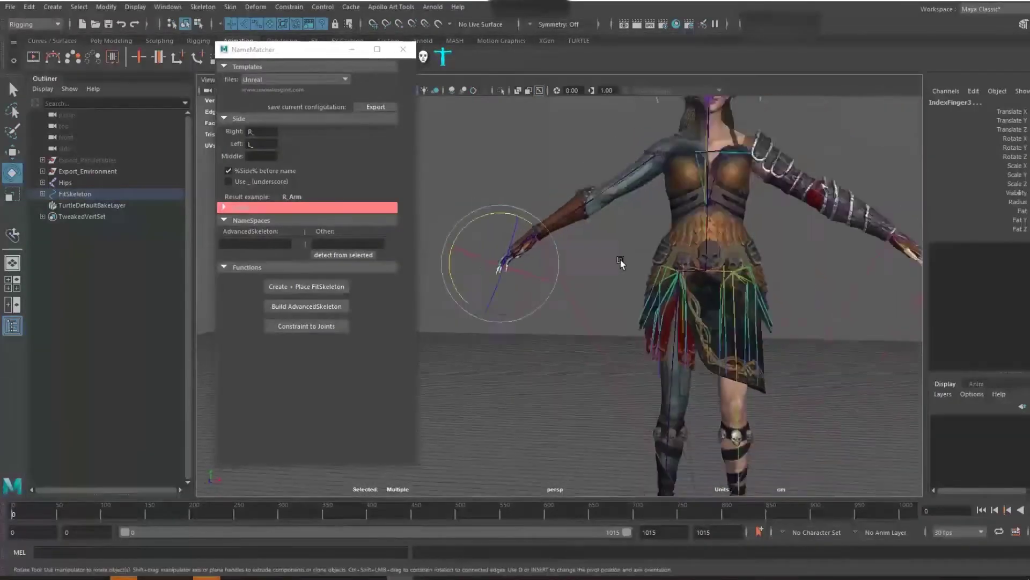
- Update the FitSkeleton's joint orientations manually with AdvancedSkeleton5's Auto-Orient, then move its window aside
middle_click_drag(716, 272, 681, 276, "alt")
left_click_drag(681, 271, 686, 277, "alt")
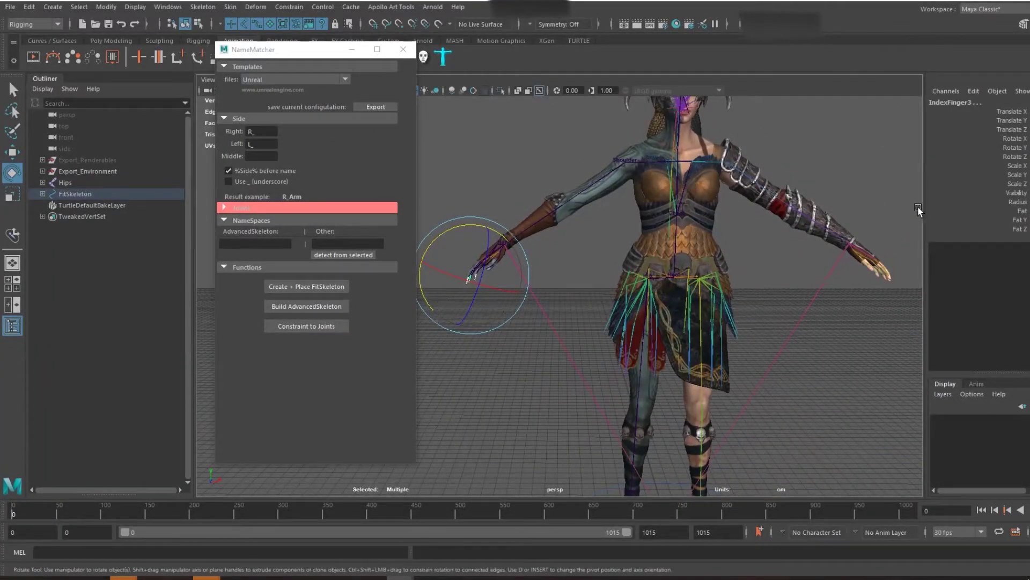
left_click_drag(1029, 56, 896, 41)
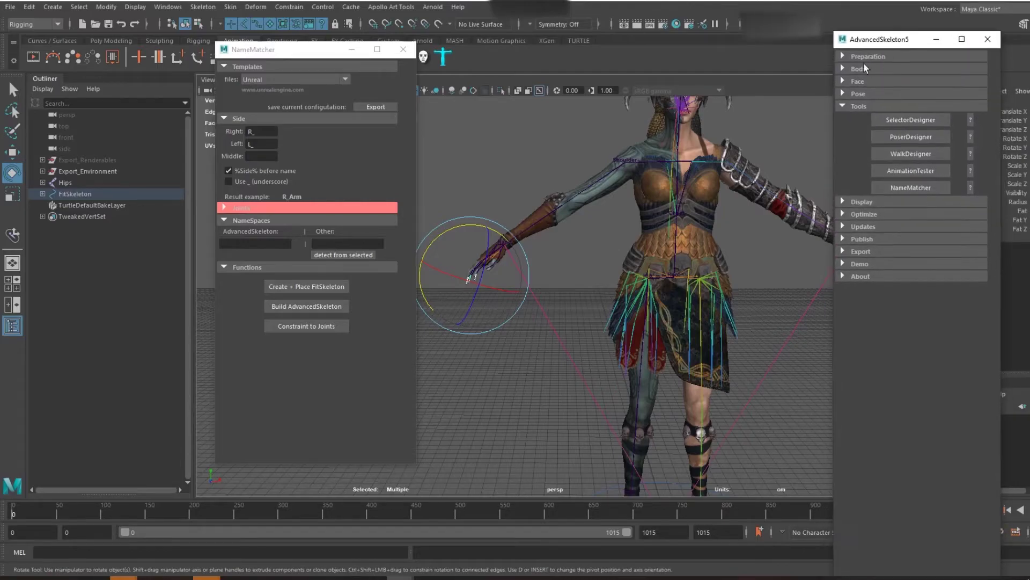
left_click(843, 70)
scroll(911, 189, "down", 2)
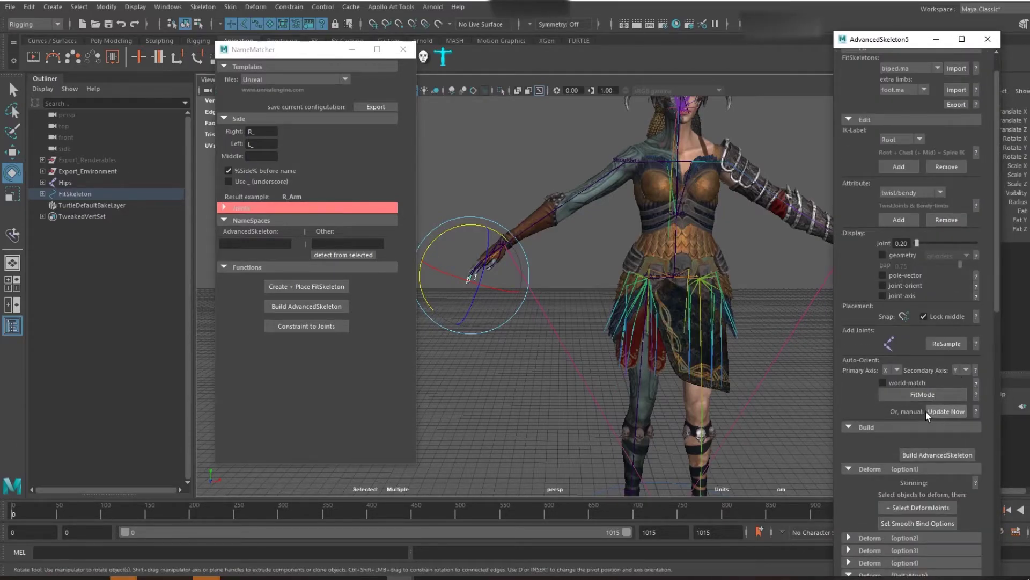
left_click(946, 411)
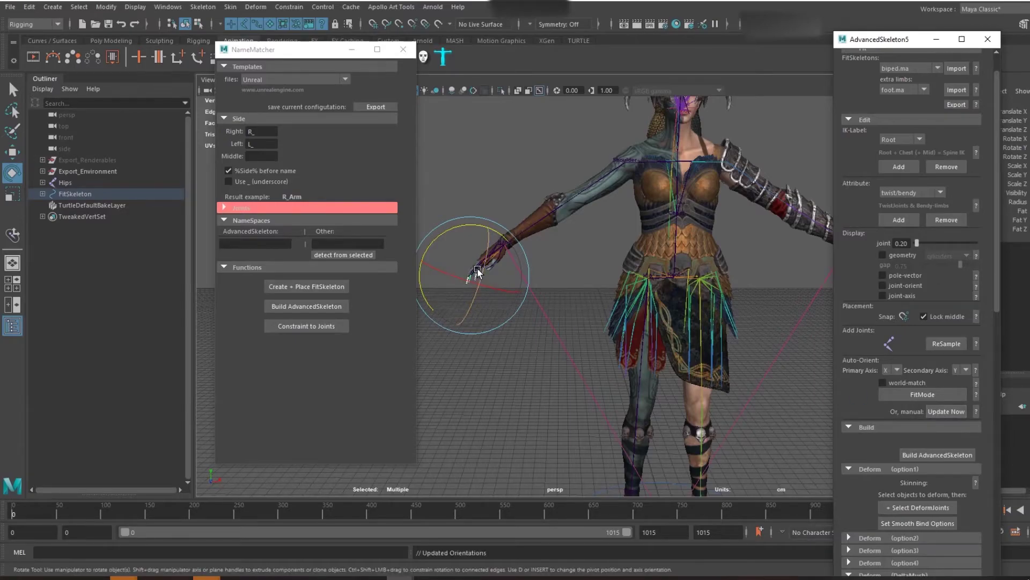
left_click_drag(878, 40, 1028, 40)
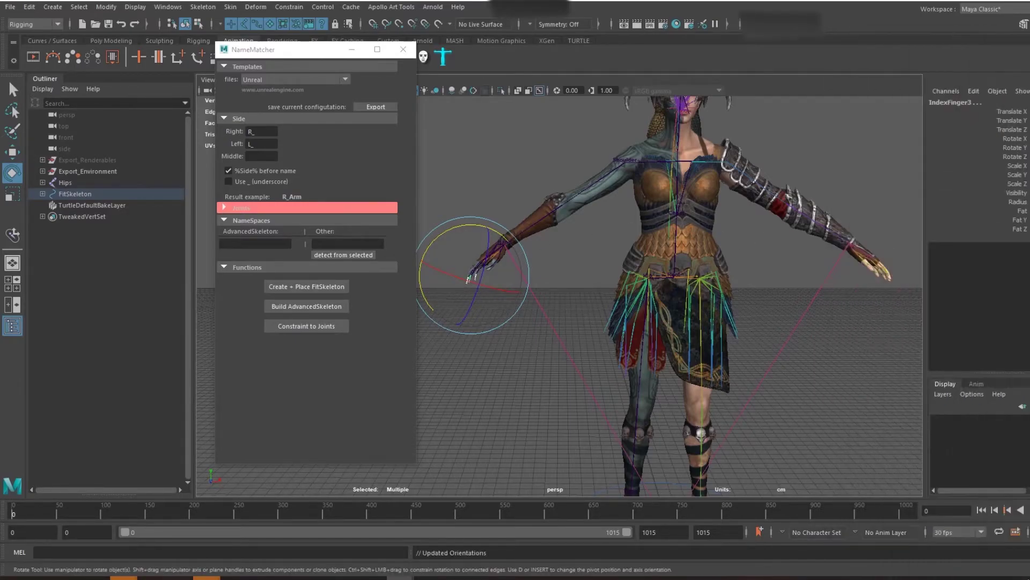
- Try to build the AdvancedSkeleton from NameMatcher and inspect the scapula joints around the chest
scroll(420, 295, "up", 3)
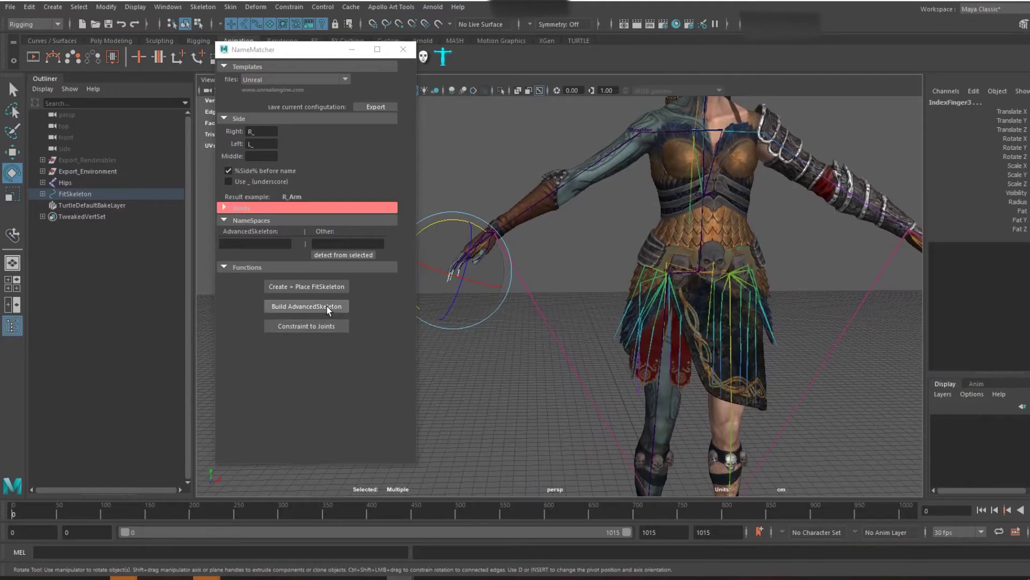
left_click(306, 306)
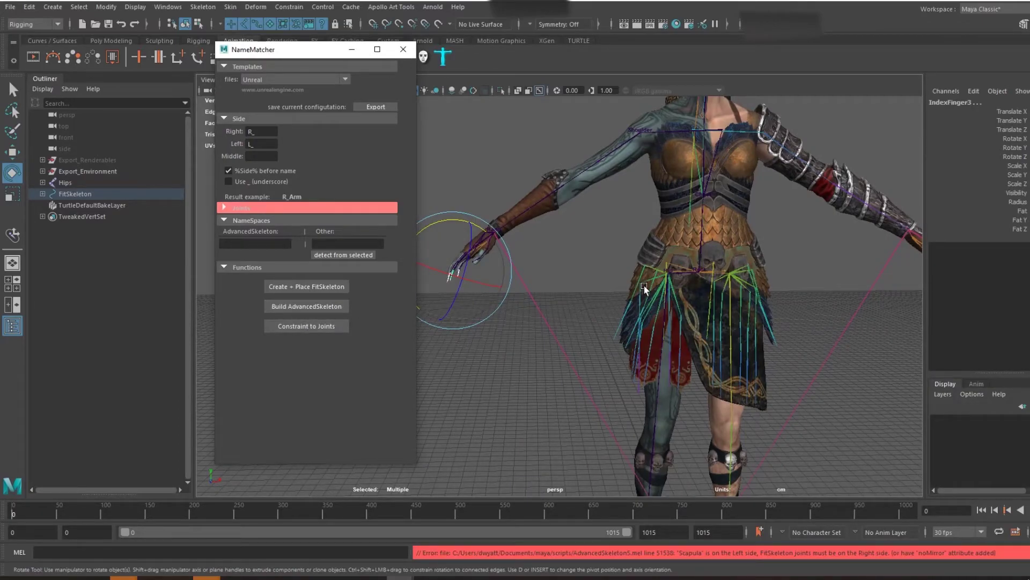
middle_click_drag(637, 235, 580, 356, "alt")
scroll(580, 356, "up", 4)
left_click_drag(652, 263, 695, 291, "alt")
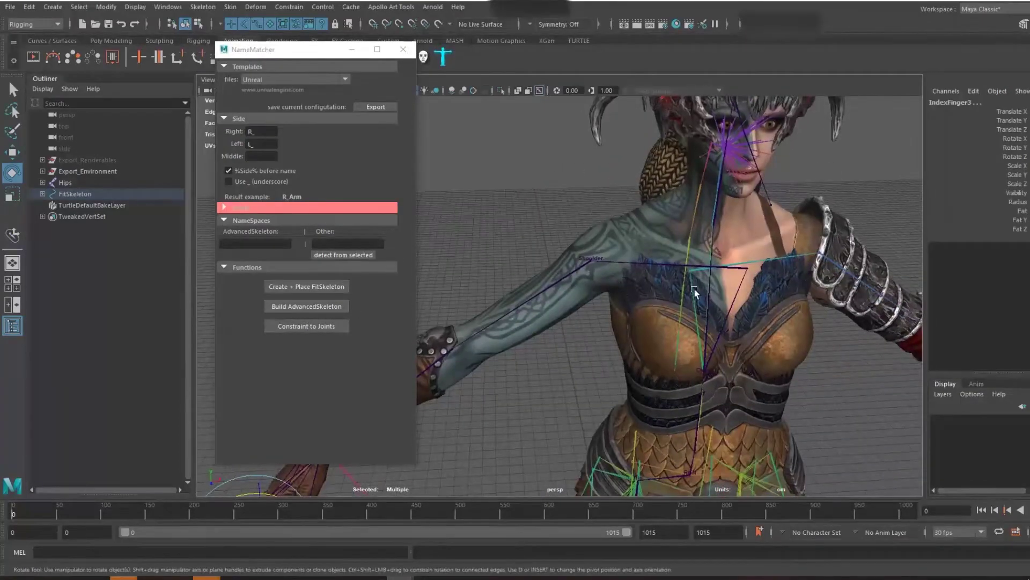
scroll(655, 298, "up", 3)
scroll(628, 343, "down", 4)
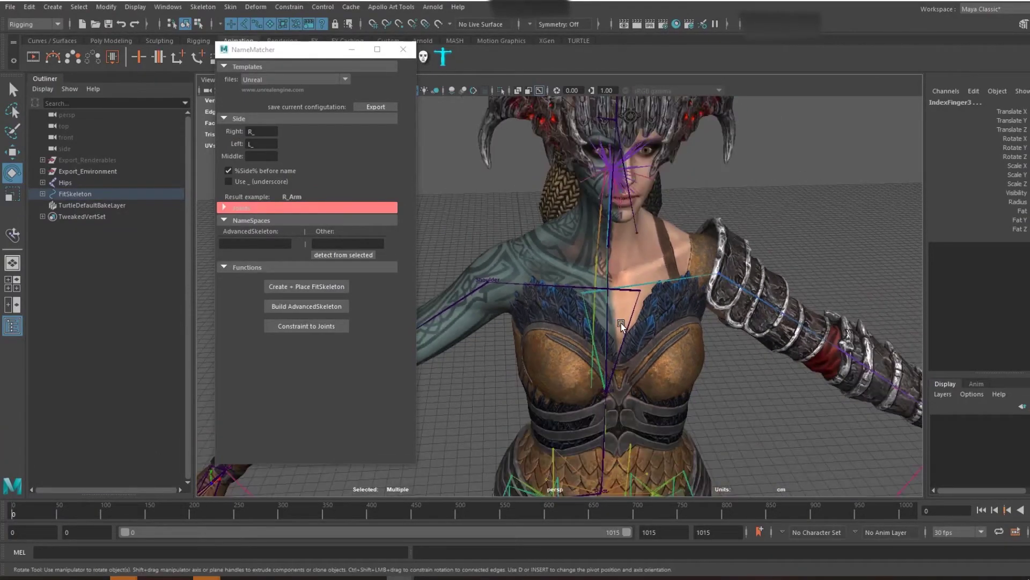
left_click_drag(601, 336, 602, 319, "alt")
- Delete the FitSkeleton from the scene and select the L_Clavicle joint to examine how the clavicles cross at the chest
left_click(89, 193)
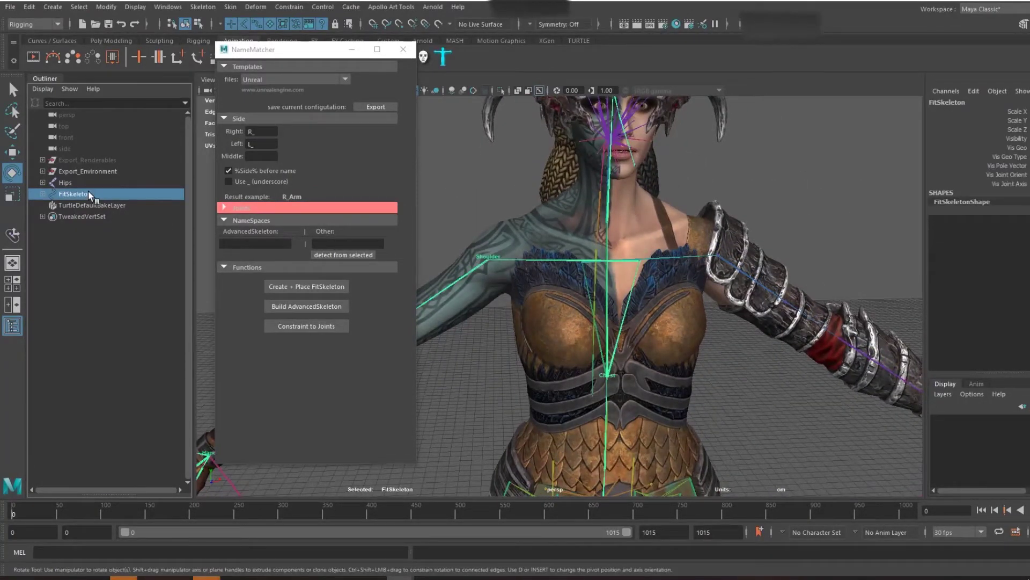
key("Delete")
scroll(665, 298, "up", 4)
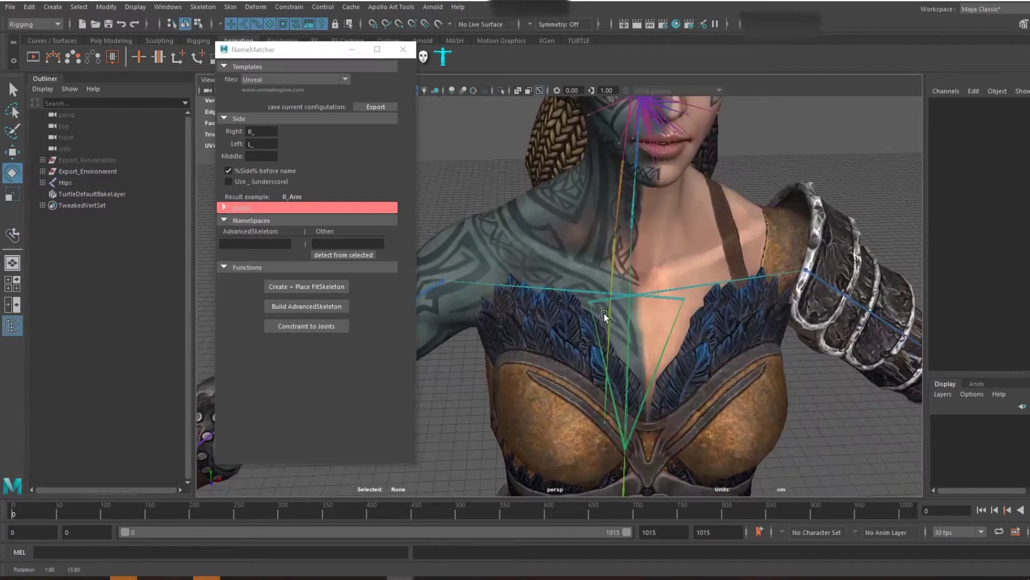
left_click(664, 299)
scroll(606, 320, "down", 3)
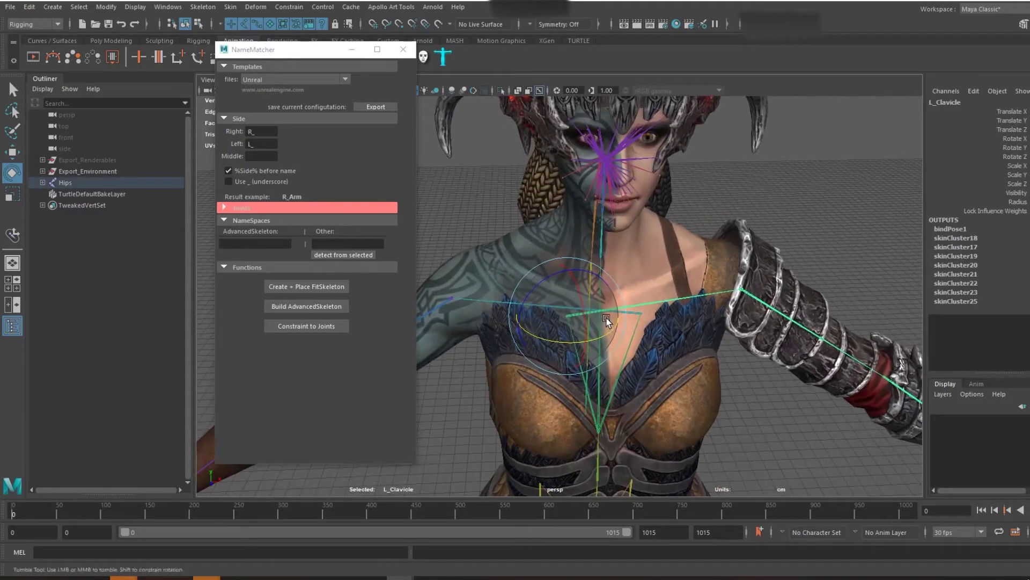
left_click_drag(606, 320, 607, 309, "alt")
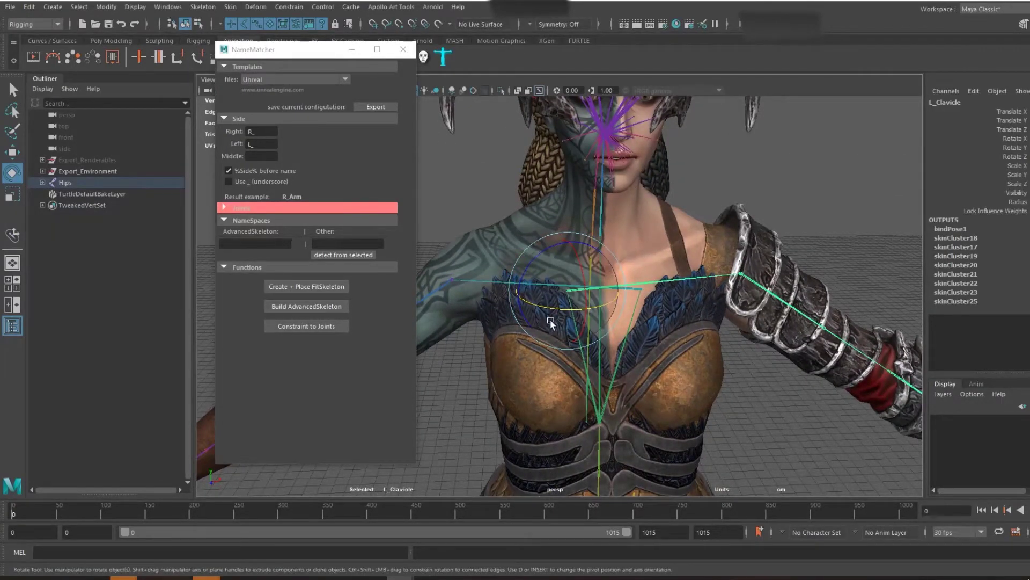
scroll(550, 322, "down", 4)
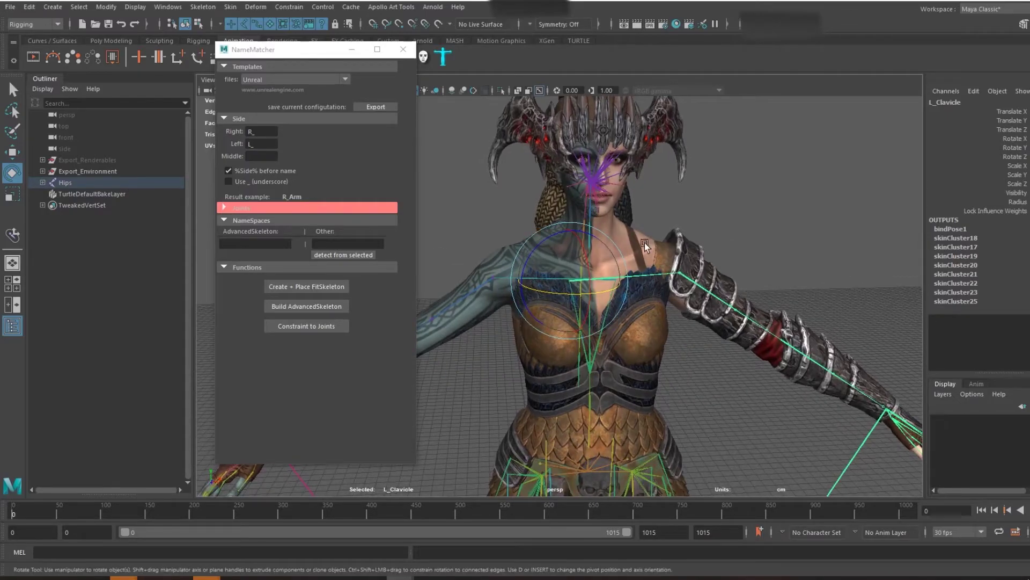
- Try to start Move Skinned Joints with the body and head meshes selected
left_click(612, 311)
scroll(612, 311, "up", 5)
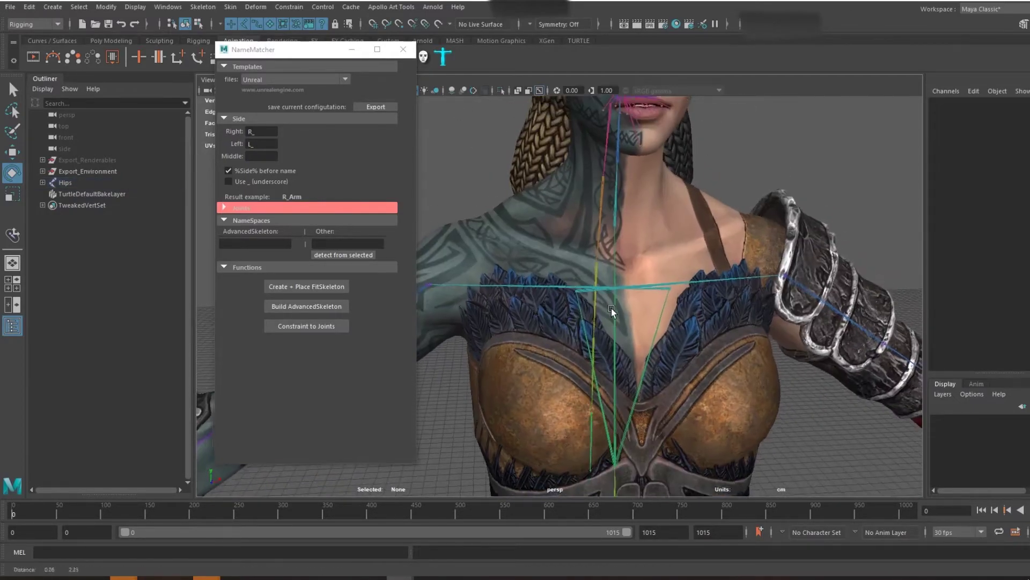
scroll(612, 311, "up", 2)
left_click(546, 317)
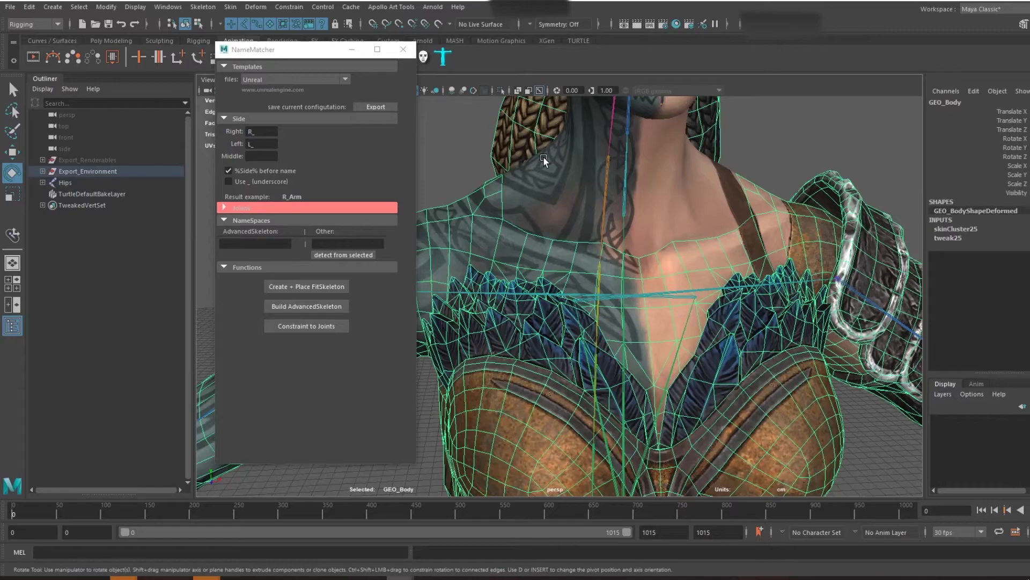
left_click(556, 167, "shift")
left_click(204, 6)
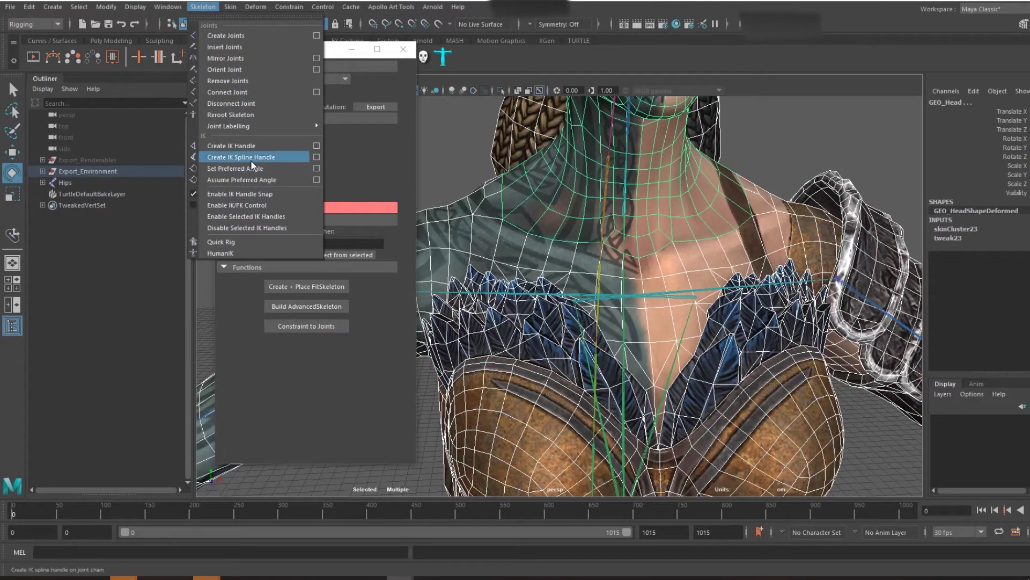
mouse_move(229, 7)
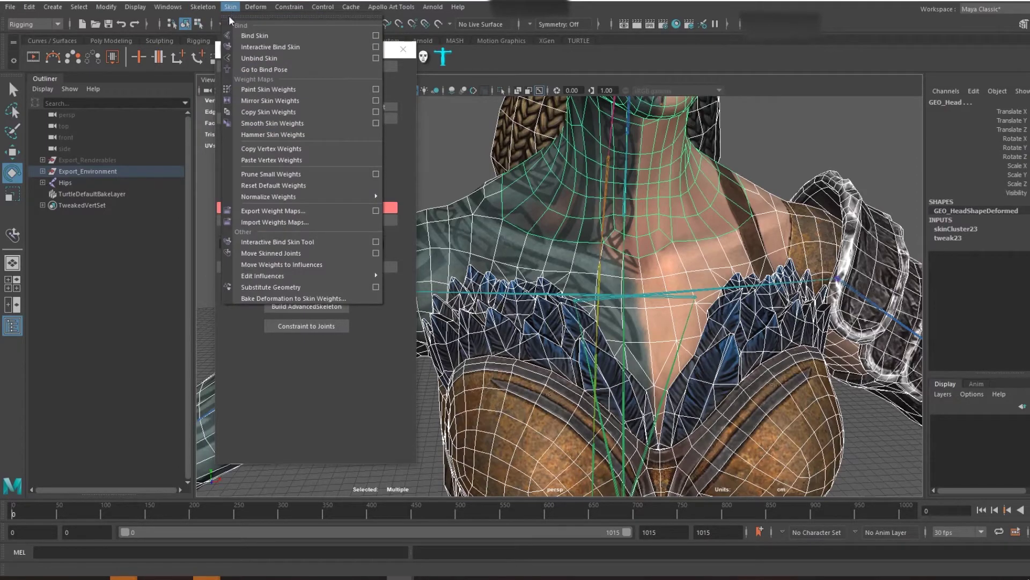
left_click(270, 253)
scroll(601, 304, "down", 3)
scroll(665, 315, "up", 2)
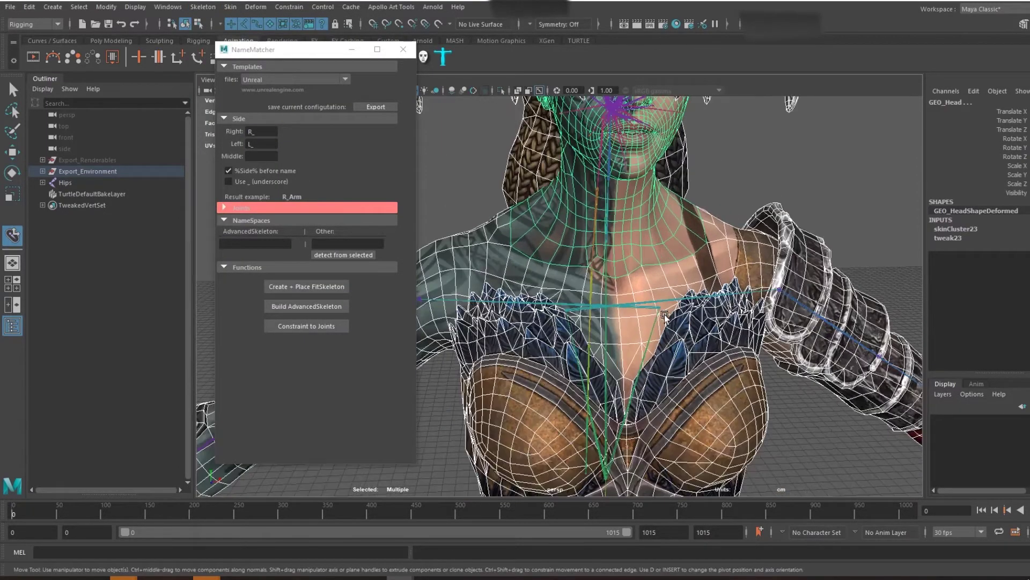
- Try to move the R_Clavicle joint across the chest with the Move tool and undo the move
left_click(659, 308)
key("w")
left_click_drag(687, 308, 617, 304)
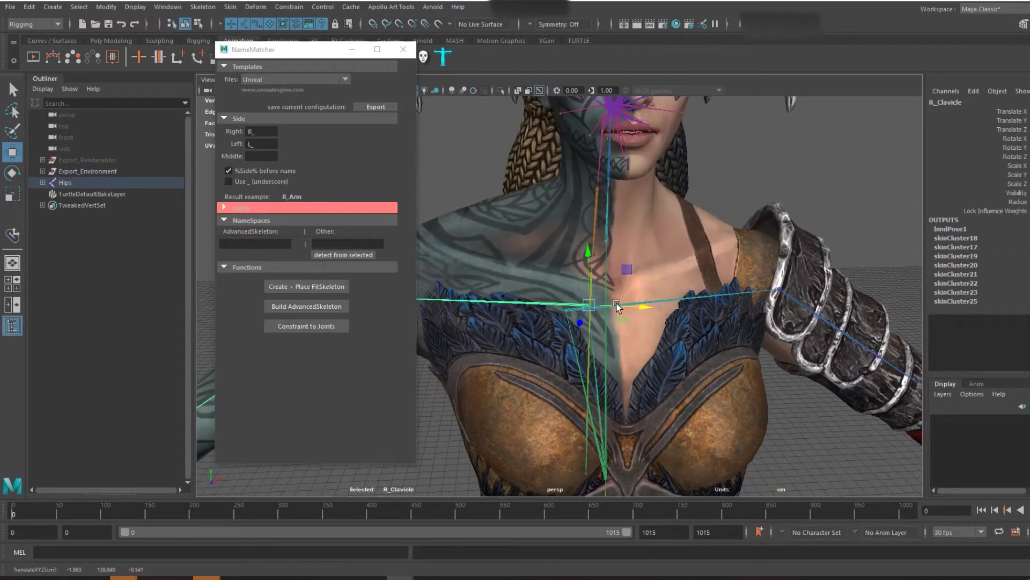
key("ctrl+z")
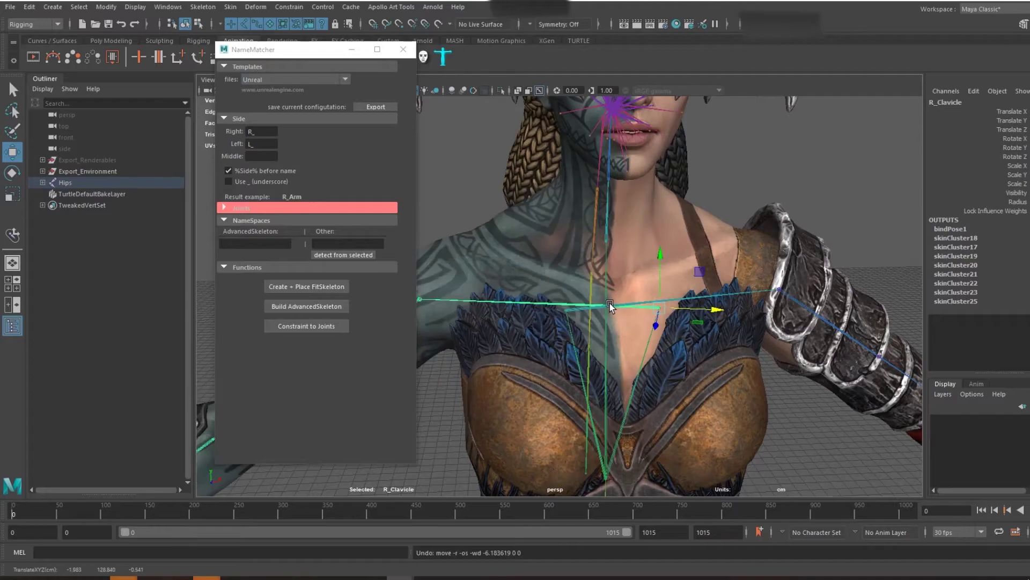
- Move the R_Clavicle joint to the character's right side of the chest, at about X -4.1 cm, with Move Skinned Joints
left_click(232, 10)
left_click(263, 253)
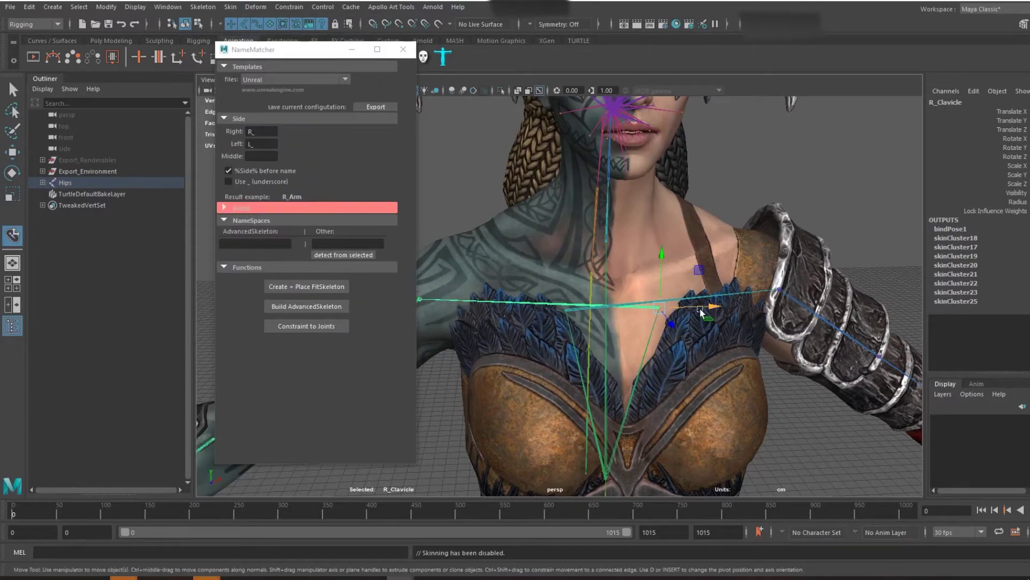
left_click_drag(701, 313, 604, 311)
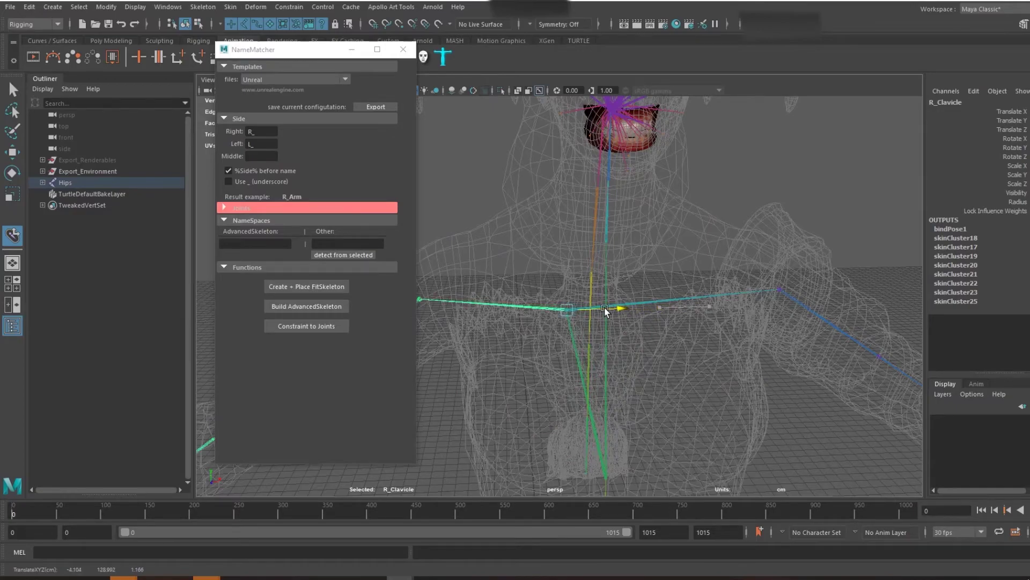
scroll(603, 325, "up", 5)
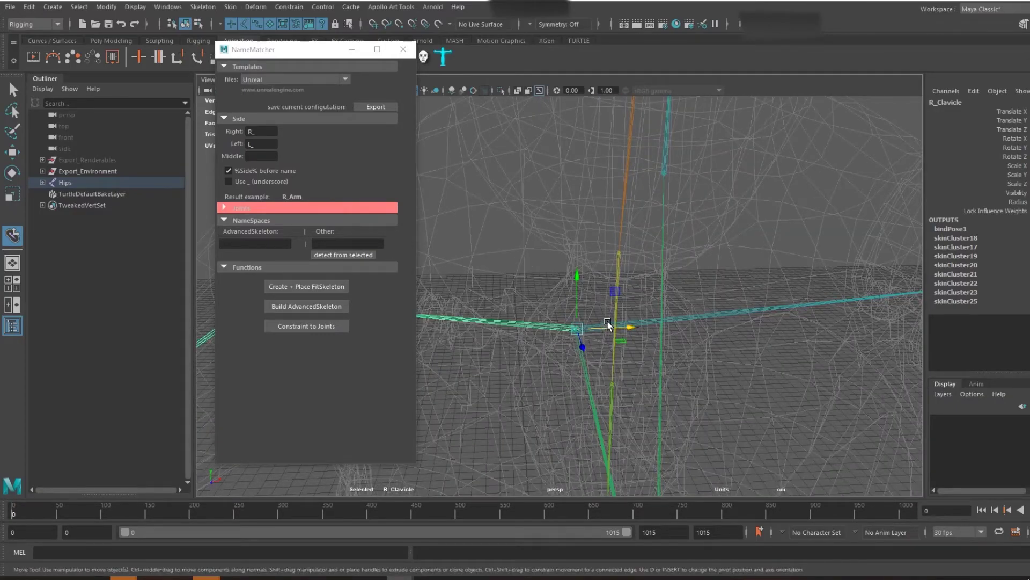
- Move the L_Clavicle joint to the character's left side of the chest, at about X 3.8 cm, and restore textured shading with nothing selected
left_click(609, 324)
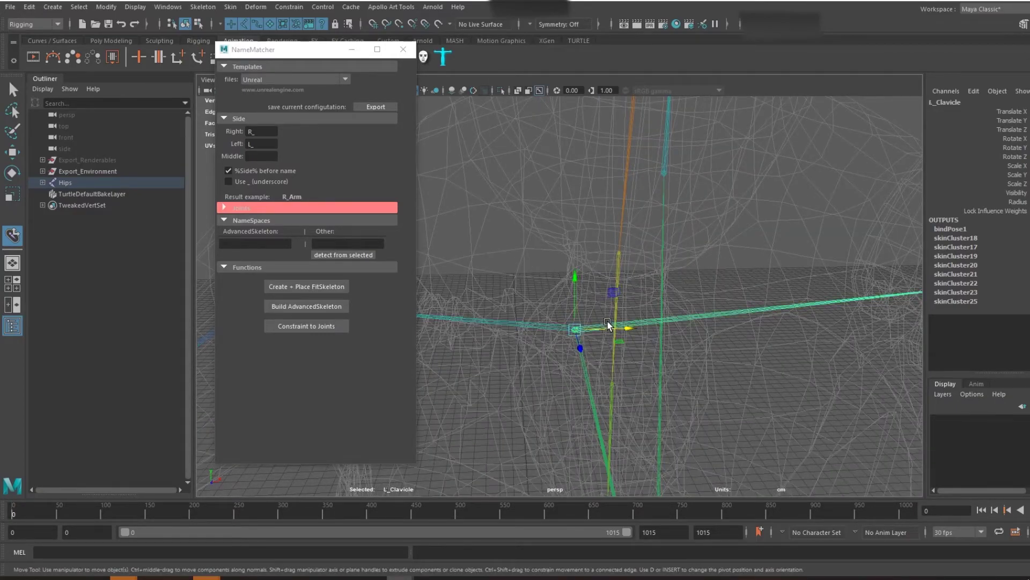
scroll(606, 321, "down", 5)
left_click_drag(602, 307, 655, 294)
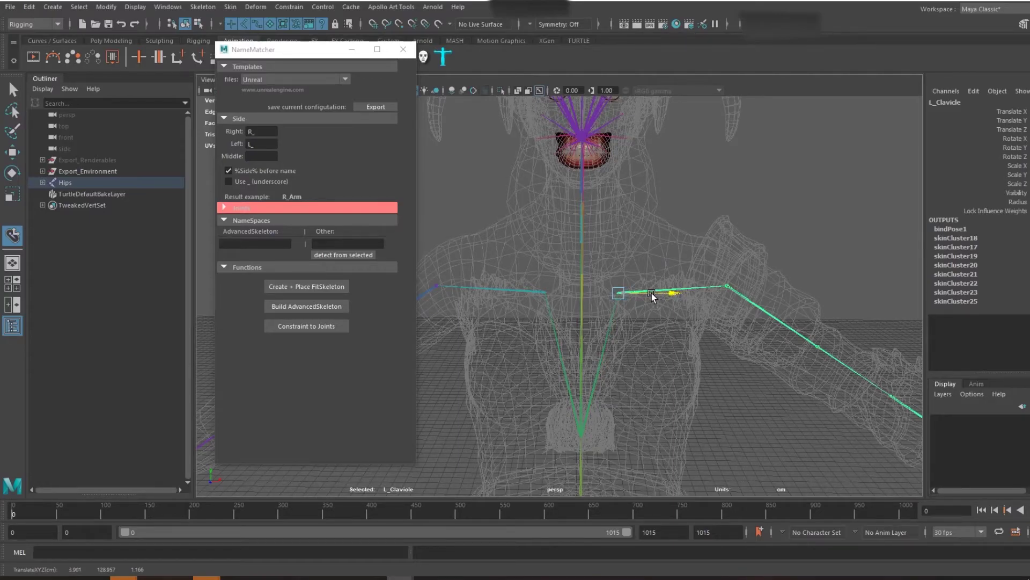
scroll(633, 295, "down", 6)
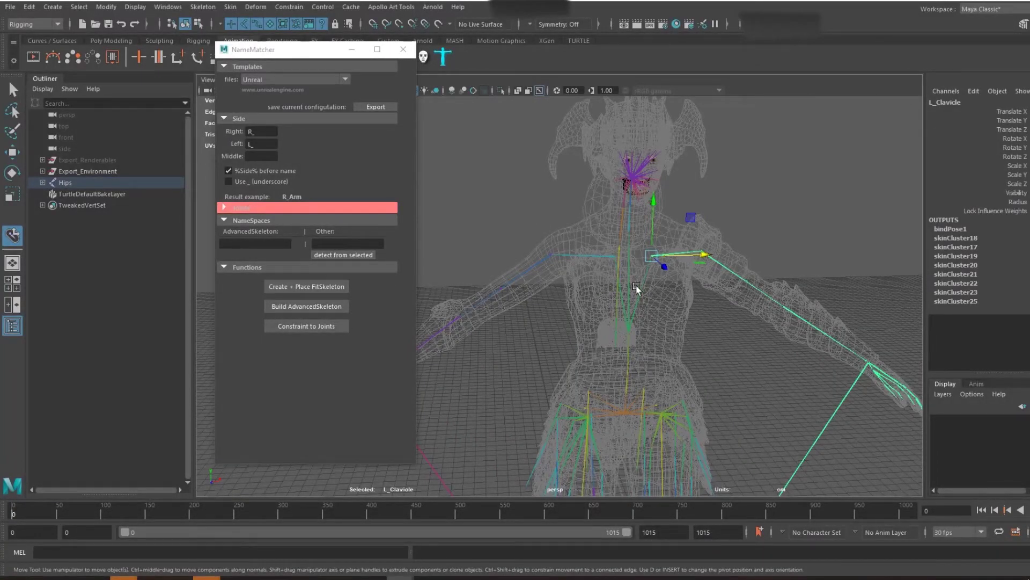
key("6")
key("q")
left_click(810, 171)
scroll(730, 201, "down", 2)
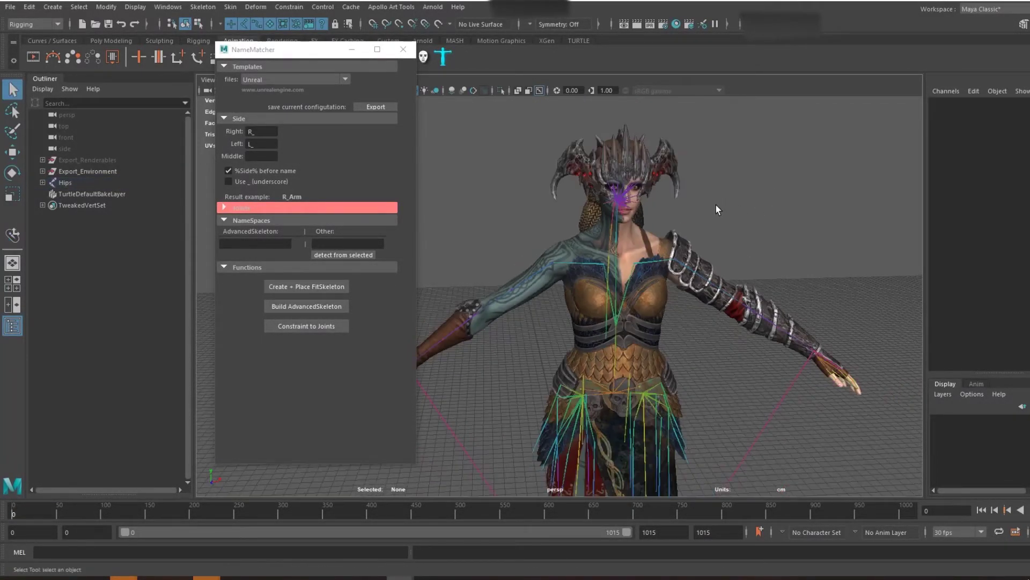
- Expand NameMatcher's joint name list and the whole Hips hierarchy to check the head entry against the berserker's head joints
scroll(716, 206, "up", 4)
middle_click_drag(715, 206, 682, 268, "alt")
left_click_drag(682, 268, 599, 253, "alt")
left_click(223, 209)
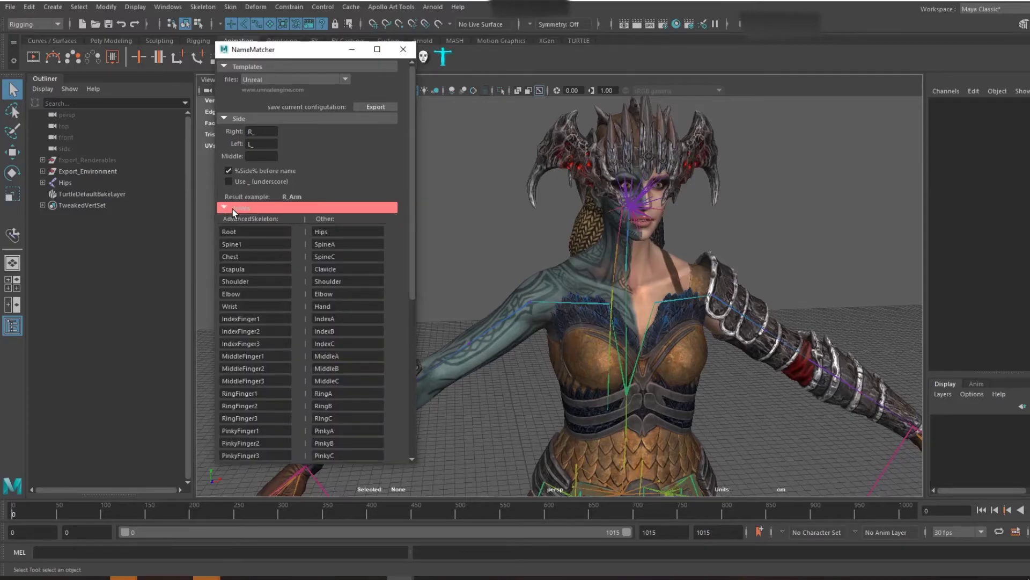
scroll(353, 267, "down", 5)
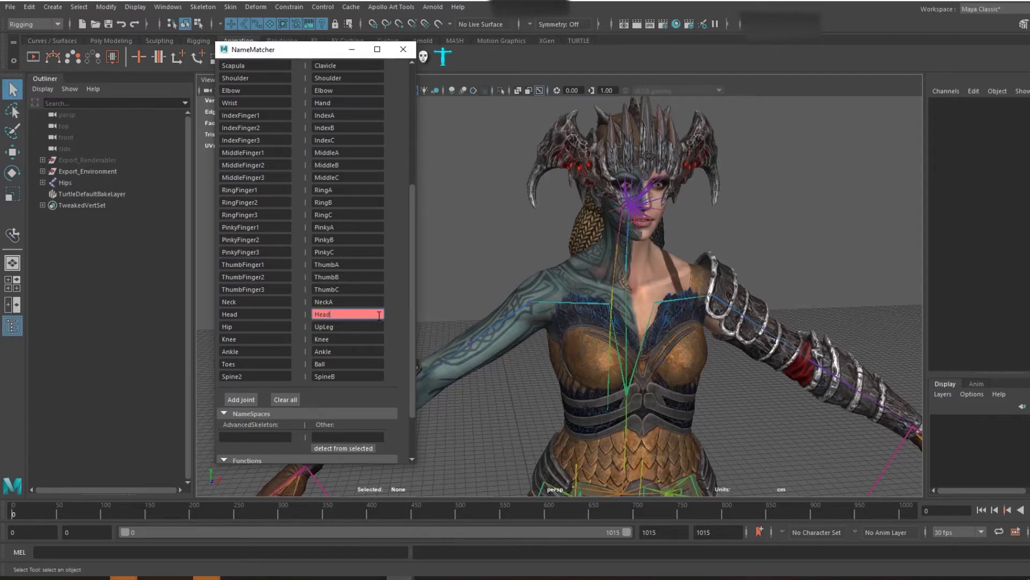
left_click(43, 182, "shift")
scroll(118, 236, "down", 15)
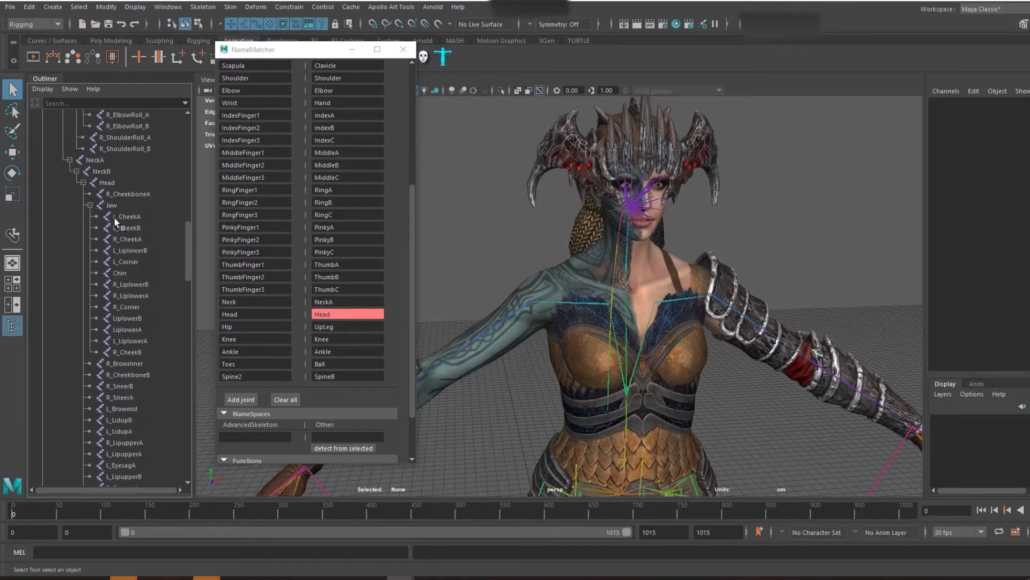
- Check the Head joint in the hierarchy against NameMatcher's head entry, and create and place the FitSkeleton on the berserker's joints
left_click(105, 183)
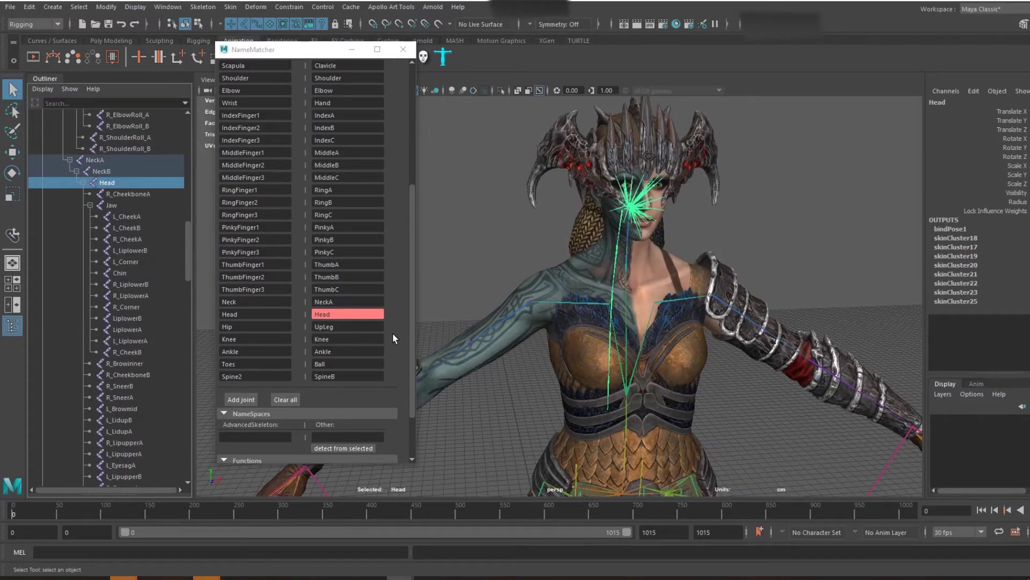
scroll(393, 335, "up", 5)
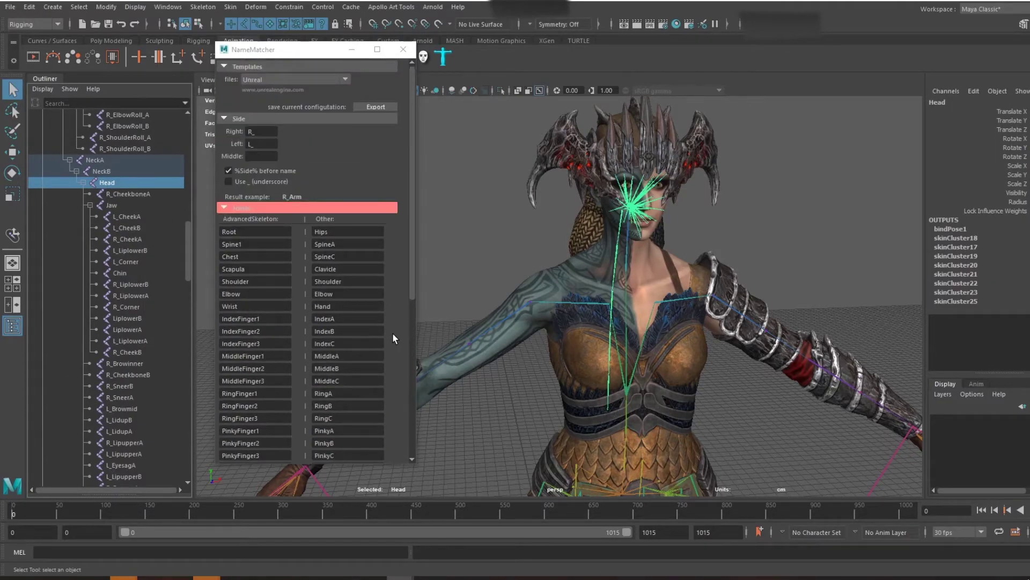
scroll(393, 335, "down", 5)
scroll(300, 403, "down", 2)
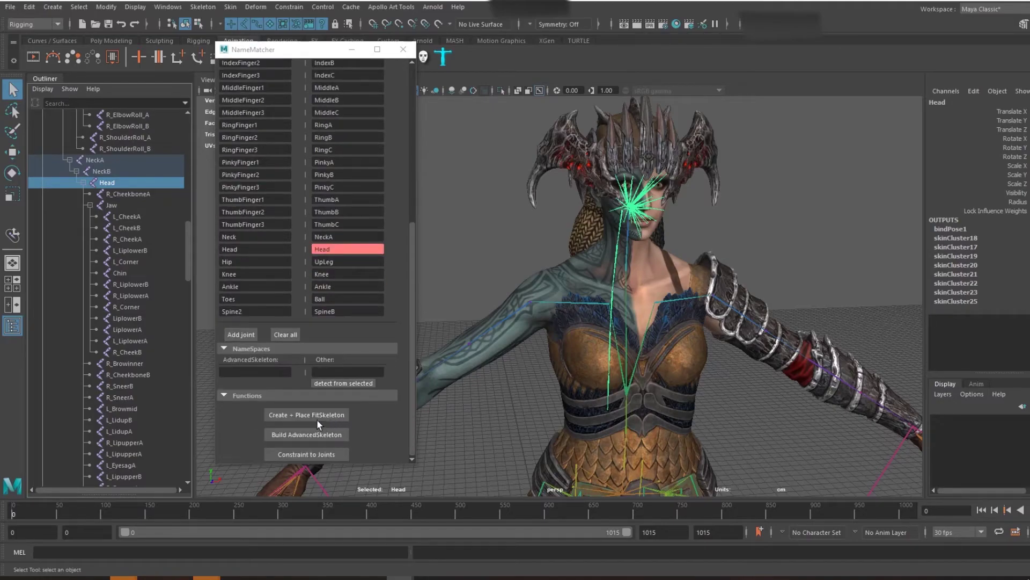
left_click(317, 417)
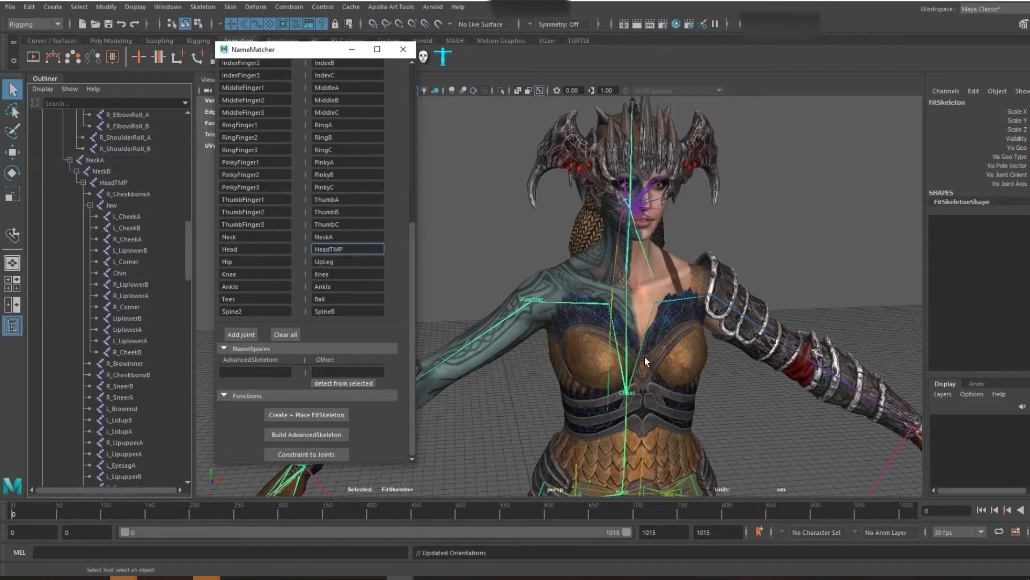
- Examine the placed FitSkeleton around the head, jaw and neck from the side and close up
scroll(645, 359, "down", 5)
left_click_drag(624, 323, 666, 321, "alt")
middle_click_drag(655, 284, 613, 343, "alt")
scroll(612, 344, "up", 8)
left_click_drag(613, 343, 572, 310, "alt")
middle_click_drag(572, 311, 612, 290, "alt")
scroll(613, 290, "up", 5)
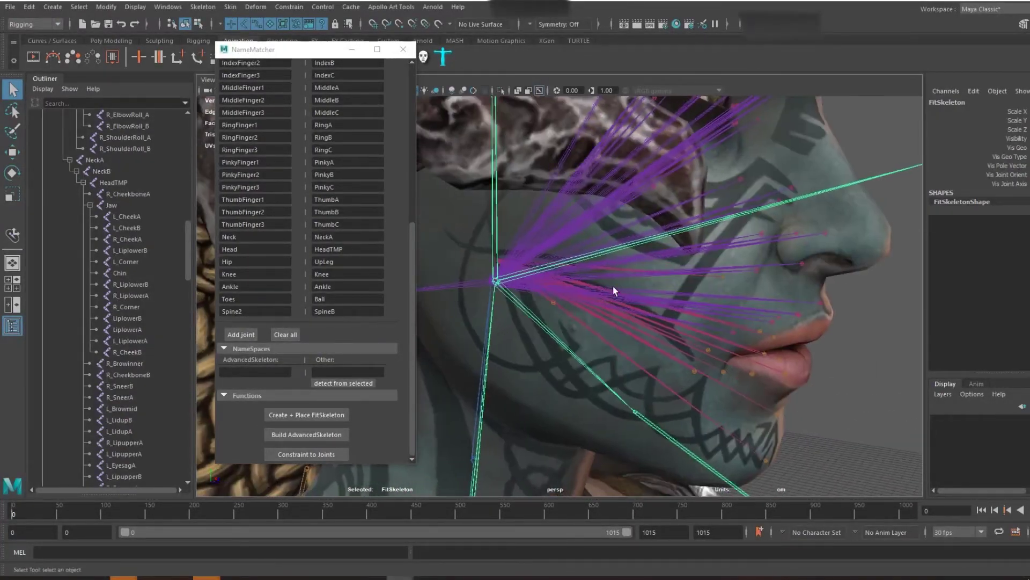
scroll(609, 288, "down", 3)
left_click_drag(613, 253, 699, 306, "alt")
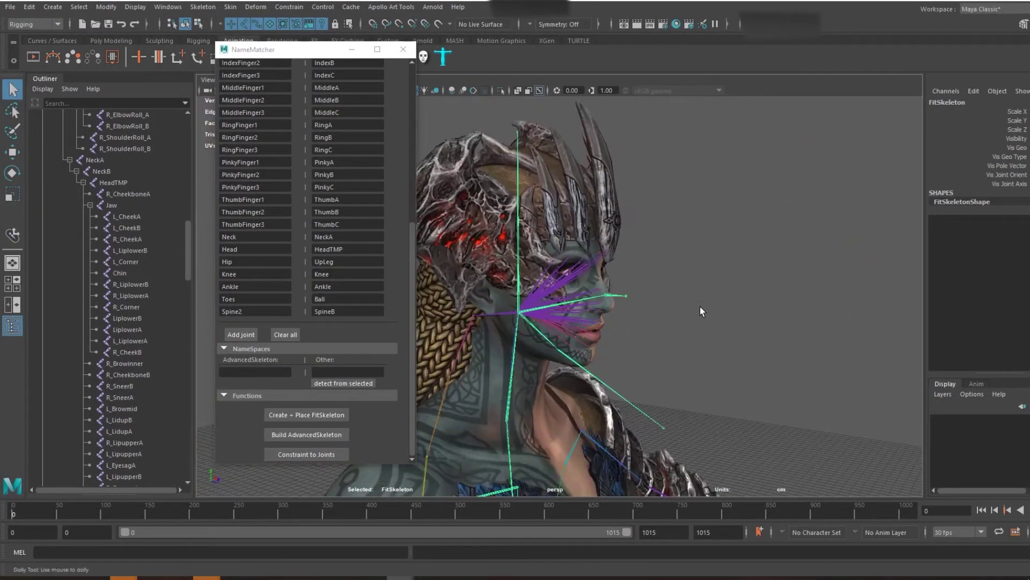
- Build the AdvancedSkeleton control rig from the placed FitSkeleton and clear the selection
scroll(700, 306, "down", 5)
left_click_drag(620, 284, 588, 329, "alt")
scroll(607, 328, "up", 3)
middle_click_drag(588, 329, 607, 331, "alt")
left_click(328, 432)
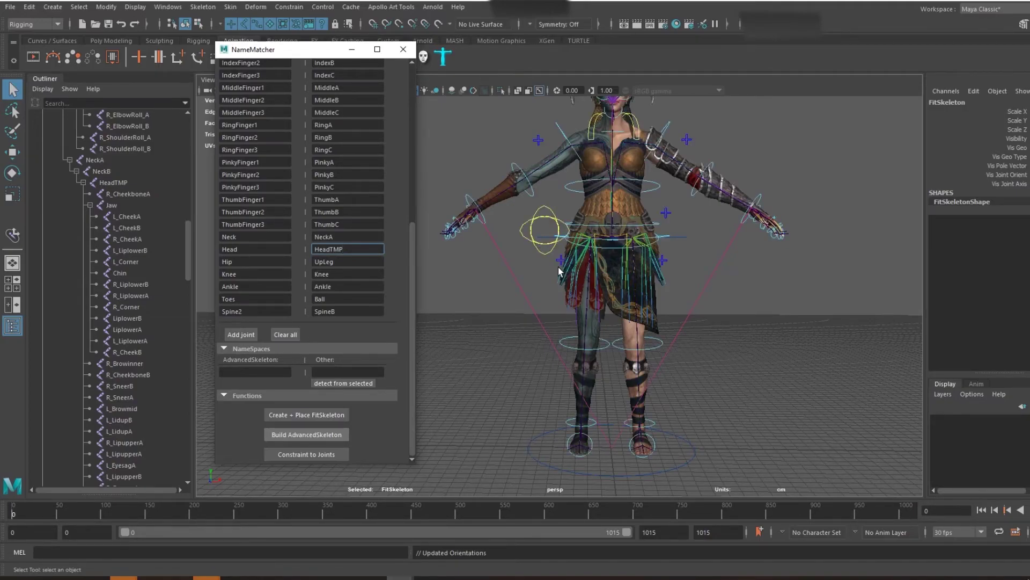
left_click(577, 232)
left_click_drag(556, 284, 680, 295, "alt")
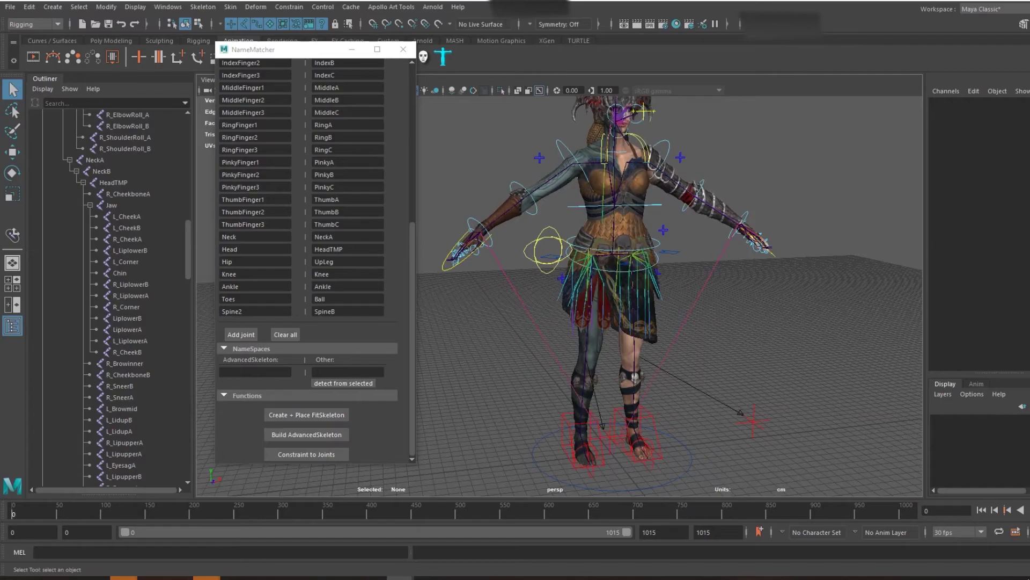
- Test-move the right foot's IKLeg_R control before constraining the joints, and undo the move
scroll(348, 237, "up", 5)
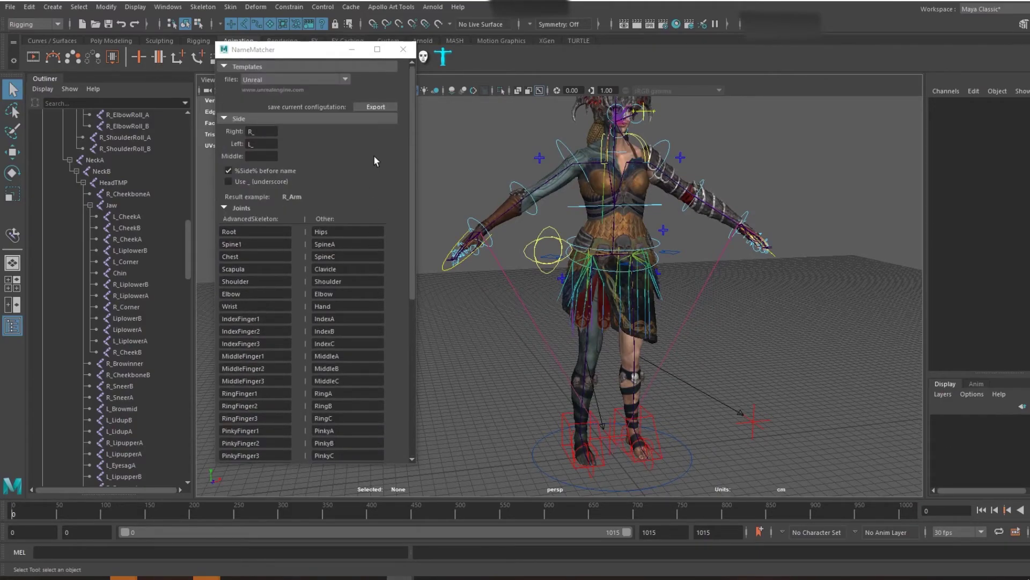
scroll(374, 288, "down", 5)
mouse_move(650, 268)
left_mouse_down("alt")
mouse_move(570, 262)
mouse_move(683, 259)
mouse_move(633, 263)
left_mouse_up("alt")
scroll(321, 363, "down", 3)
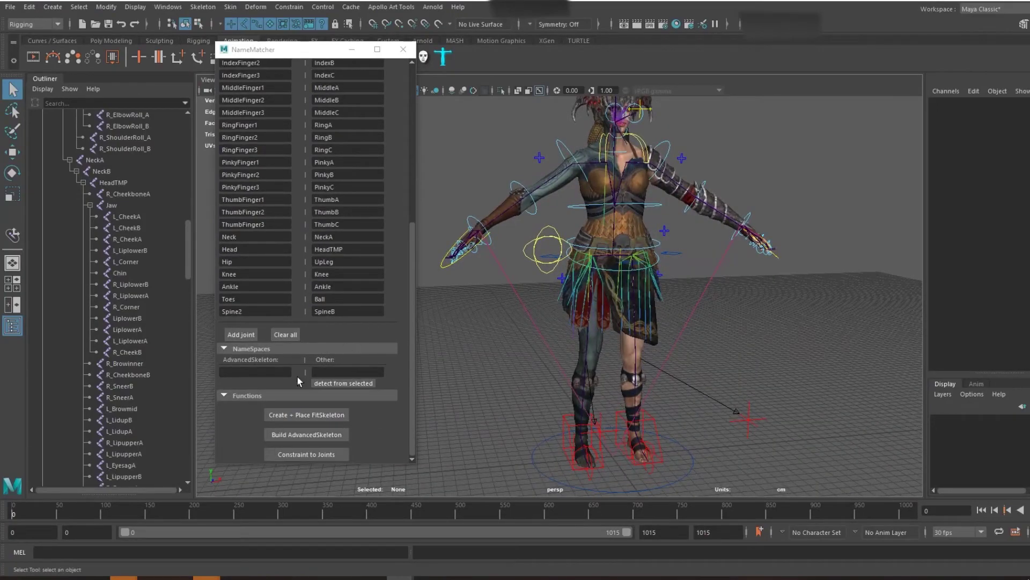
left_click_drag(570, 413, 545, 421, "alt")
left_click(565, 422)
key("w")
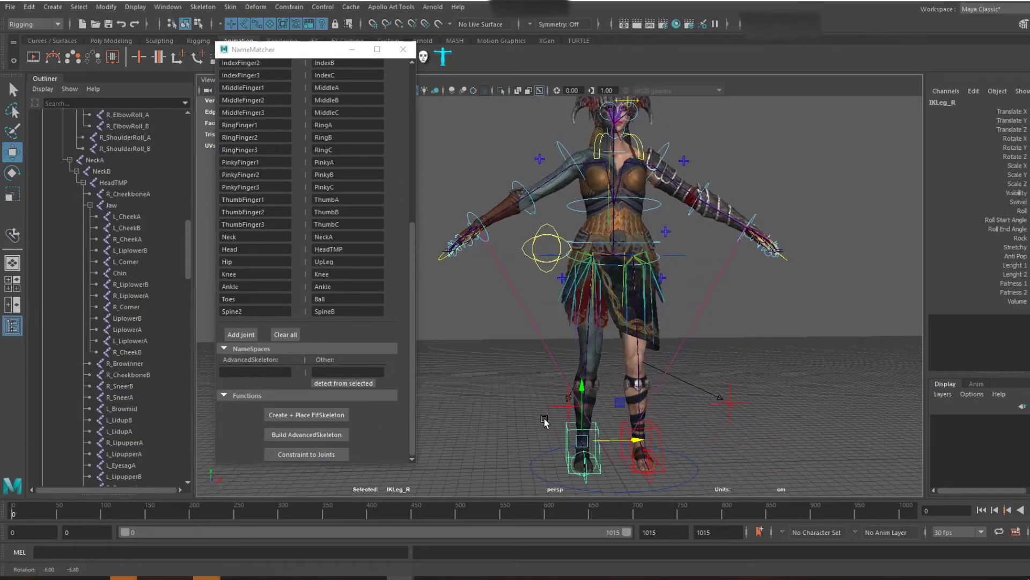
left_click_drag(619, 402, 590, 357)
key("ctrl+z")
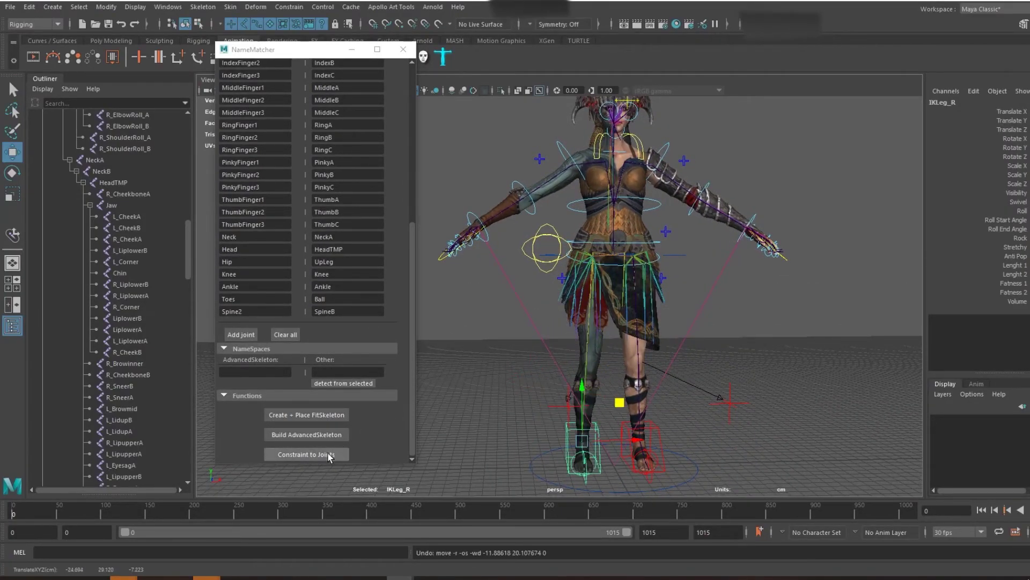
- Constrain the berserker's joints to the control rig, test-move the IKLeg_R control and undo that move
left_click(320, 454)
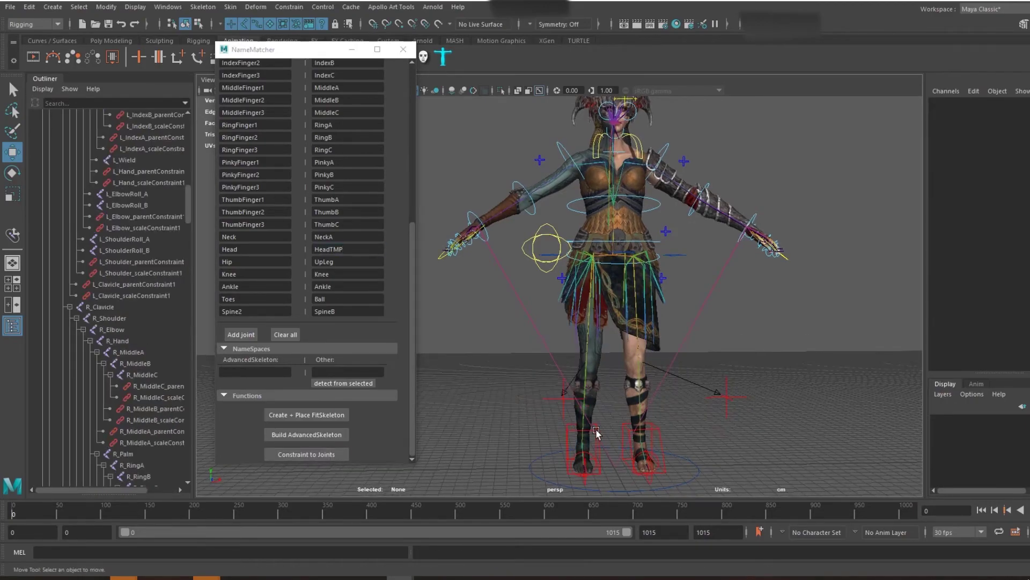
left_click(570, 433)
middle_click_drag(571, 433, 570, 380)
left_click_drag(571, 379, 620, 354)
key("ctrl+z")
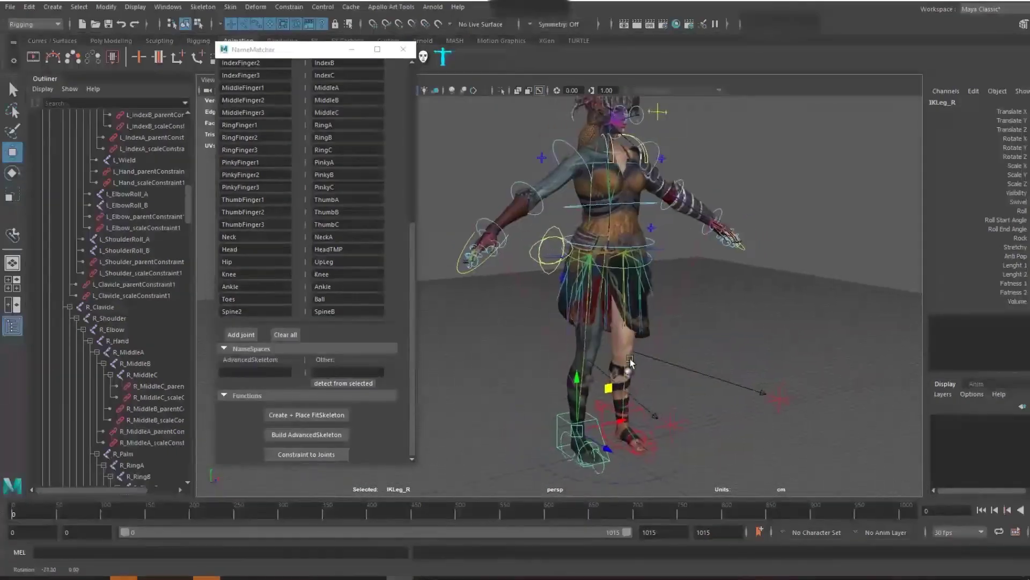
- Test-rotate the FK elbow controls with the Rotate tool and undo the rotations
left_click(519, 184)
key("e")
mouse_move(527, 198)
left_mouse_down()
mouse_move(531, 185)
mouse_move(531, 202)
left_mouse_up()
key("ctrl+z")
left_click_drag(641, 257, 591, 239, "alt")
scroll(591, 239, "up", 2)
middle_click_drag(590, 239, 566, 292, "alt")
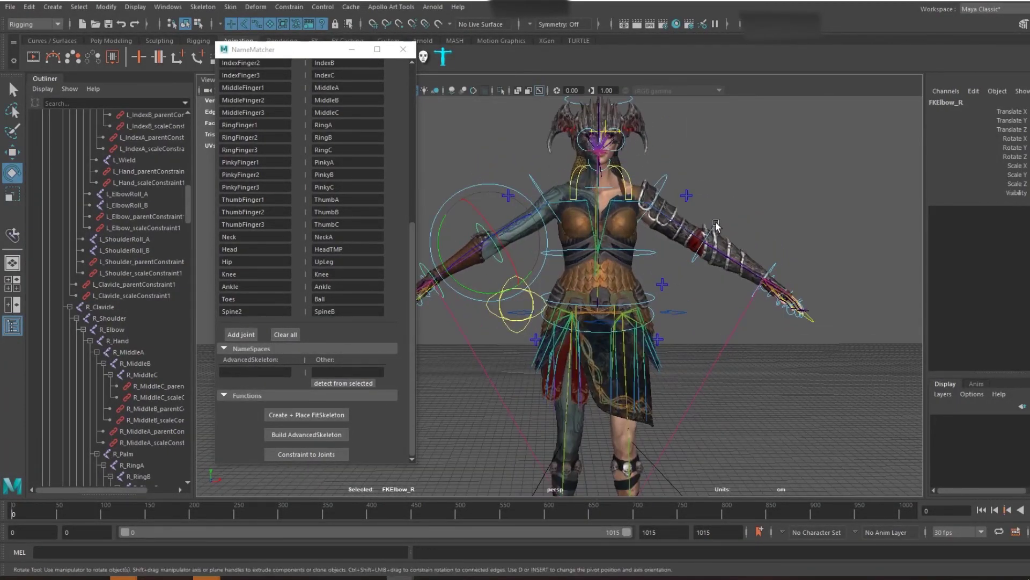
left_click(714, 229)
mouse_move(714, 230)
left_mouse_down("alt")
mouse_move(666, 231)
mouse_move(676, 239)
mouse_move(711, 215)
left_mouse_up("alt")
key("ctrl+z")
left_click(751, 131)
- Switch the left arm to IK through FKIKArm_L and move the IKArm_L wrist control to pose the arm
left_click(687, 195)
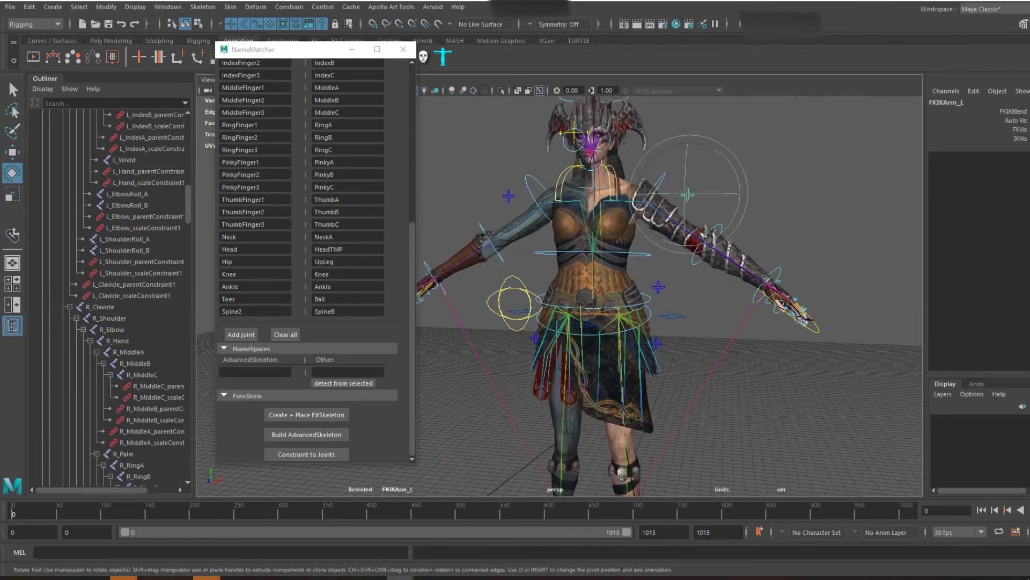
key("w")
left_click(768, 290)
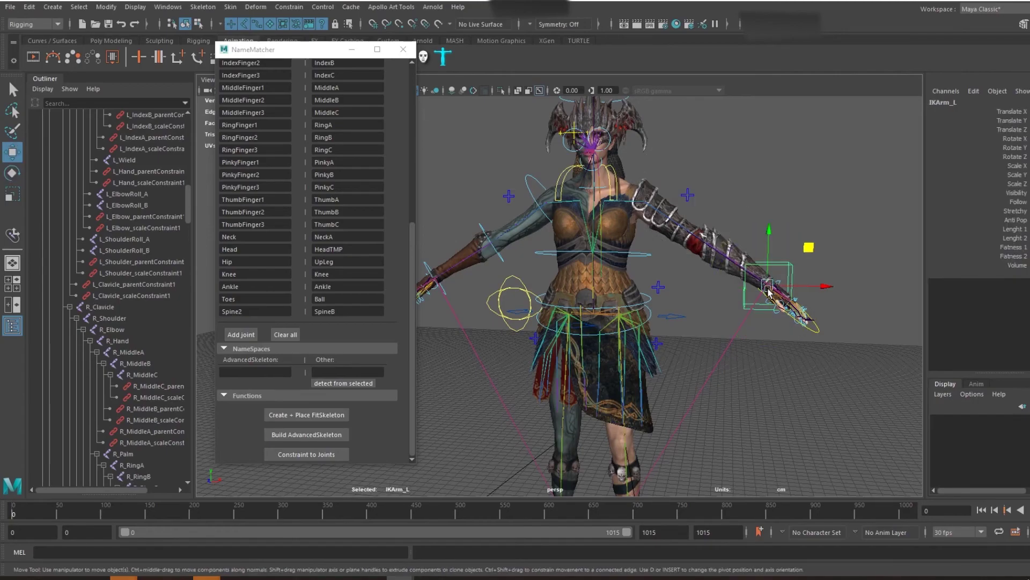
left_click_drag(768, 290, 735, 258)
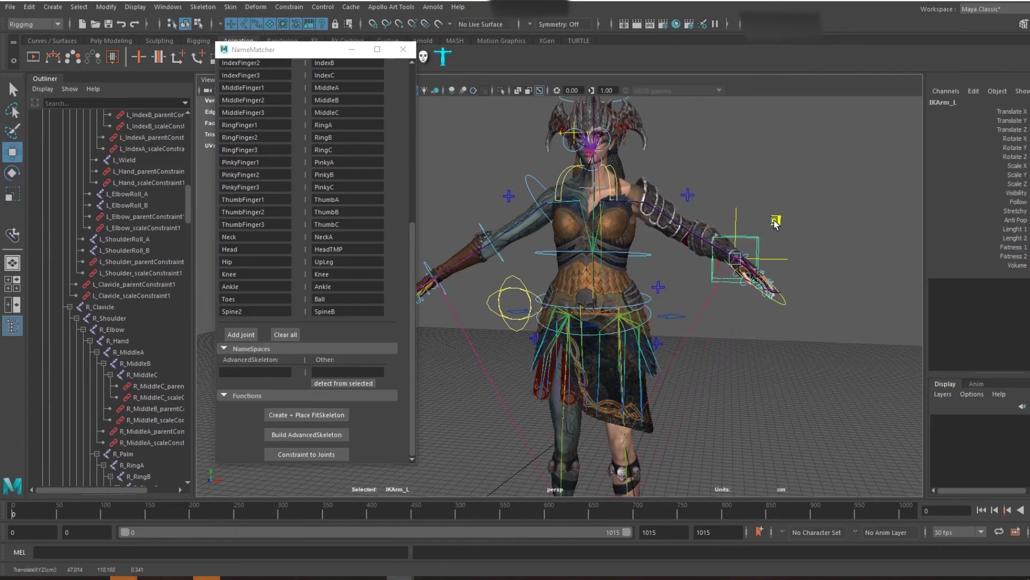
left_click_drag(775, 221, 750, 316)
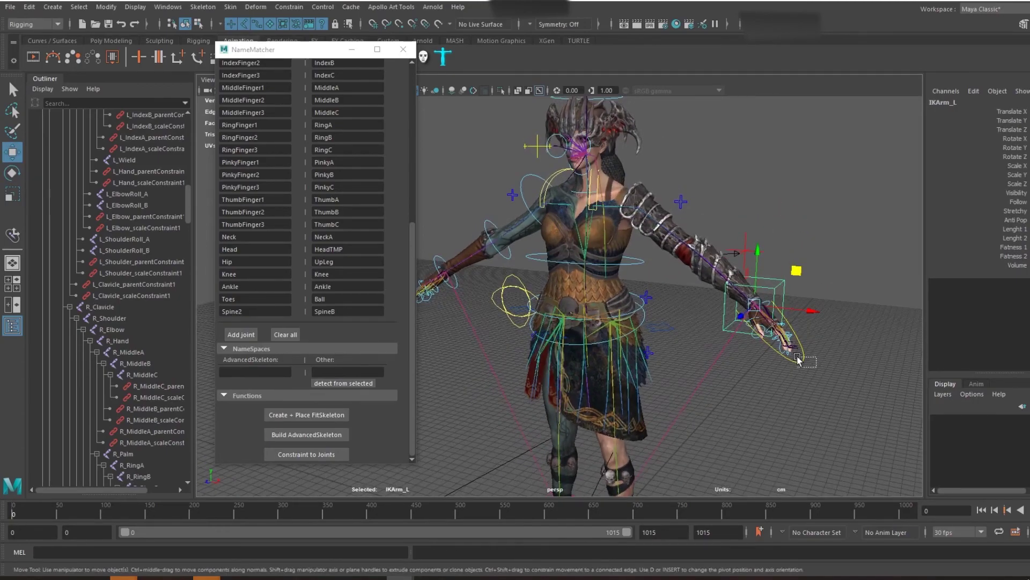
- Look at the Fingers_L control's spread, cup and curl attributes, and restore the IKArm_L selection
left_click(798, 357)
key("e")
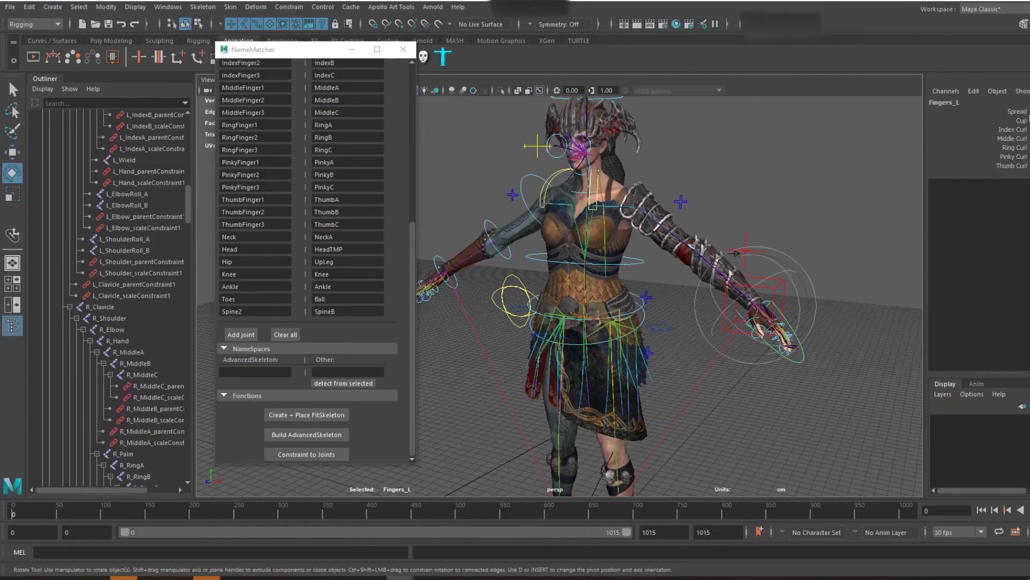
key("ctrl+z")
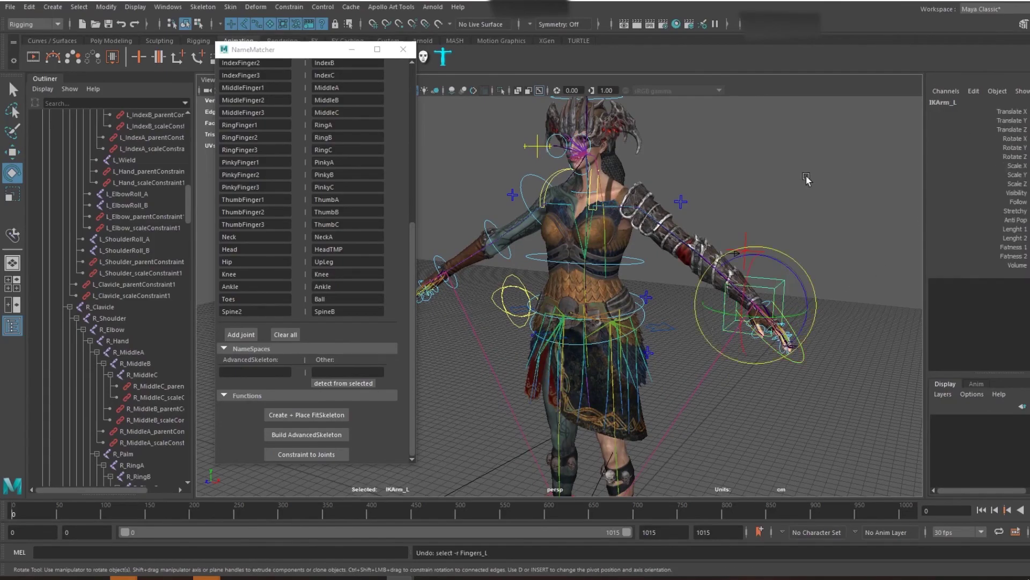
scroll(772, 215, "down", 4)
left_click_drag(640, 288, 589, 215, "alt")
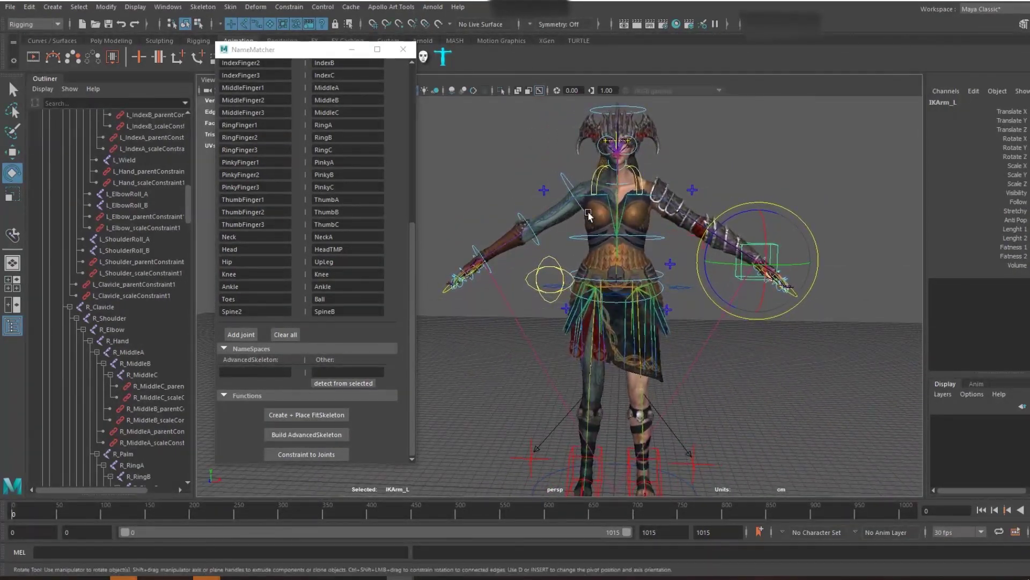